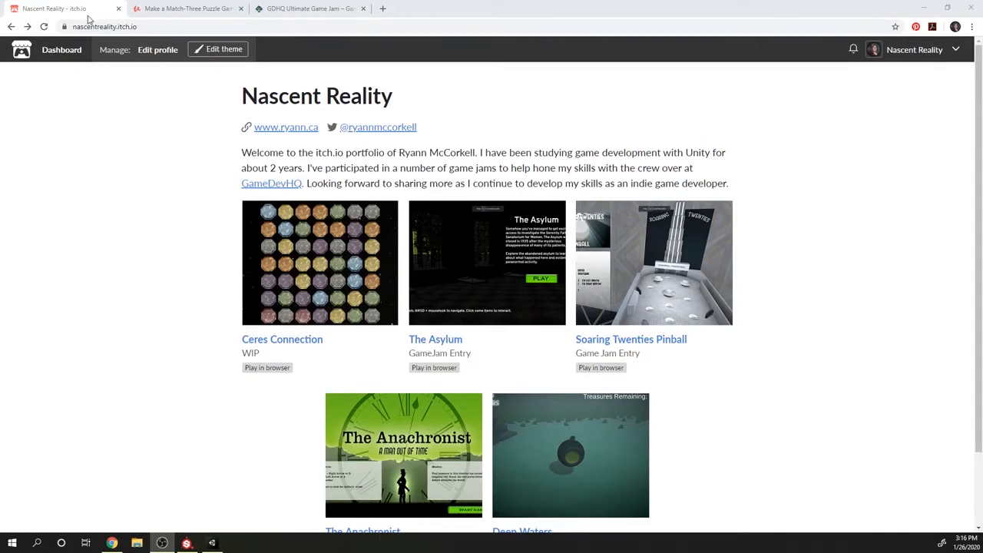
Review the Udemy match-three course, the itch.io game portfolio and the GameDevHQ Ultimate Game Jam announcement
click(189, 8)
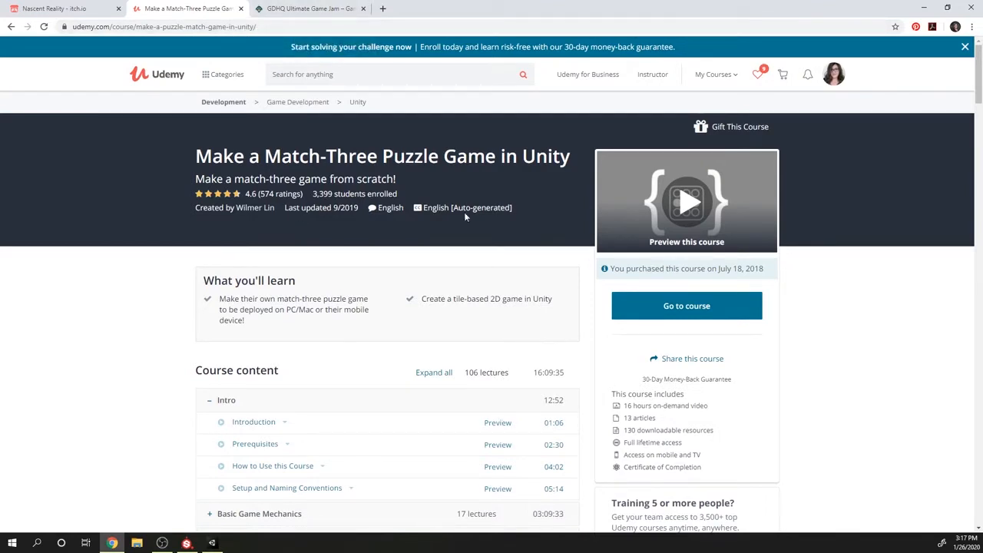
click(294, 9)
click(93, 7)
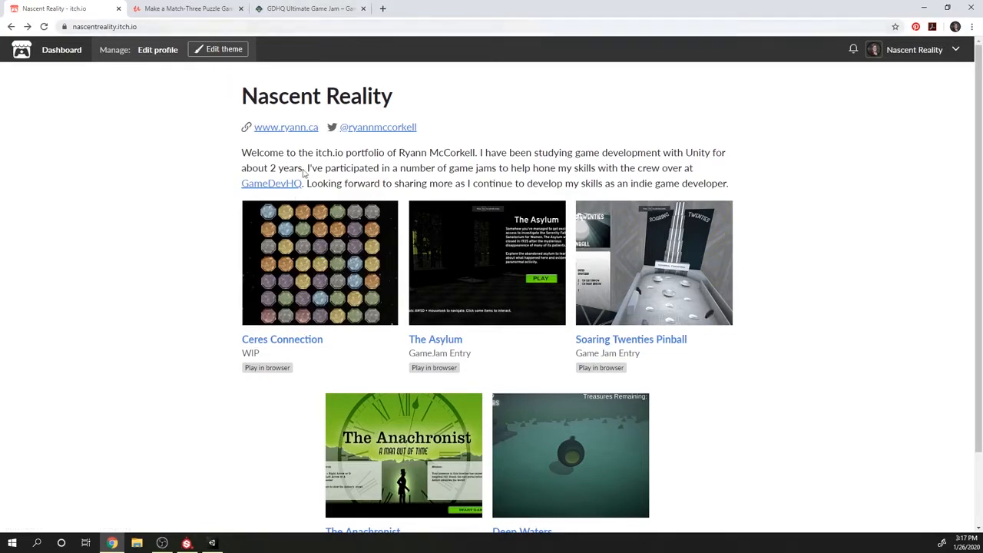
click(302, 8)
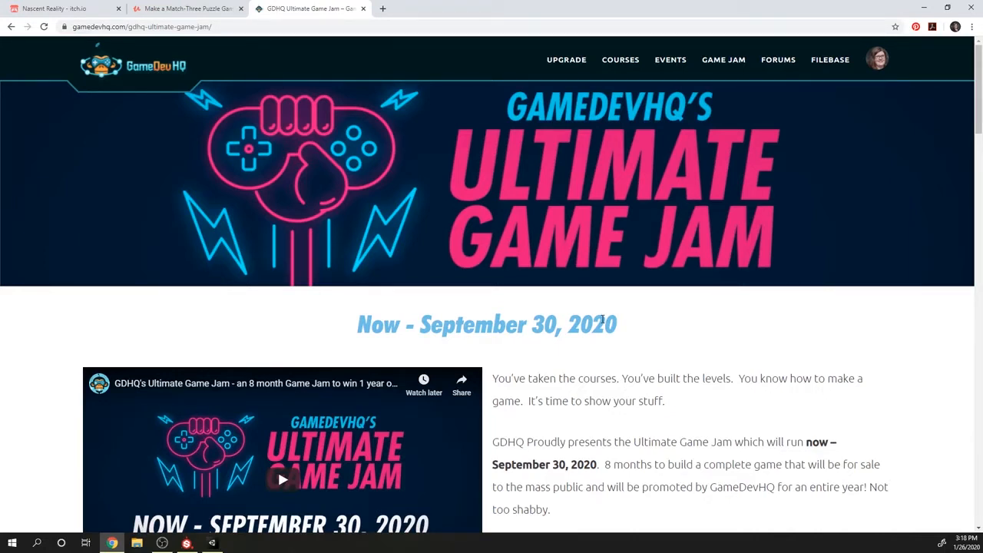
scroll(603, 320, down, 1)
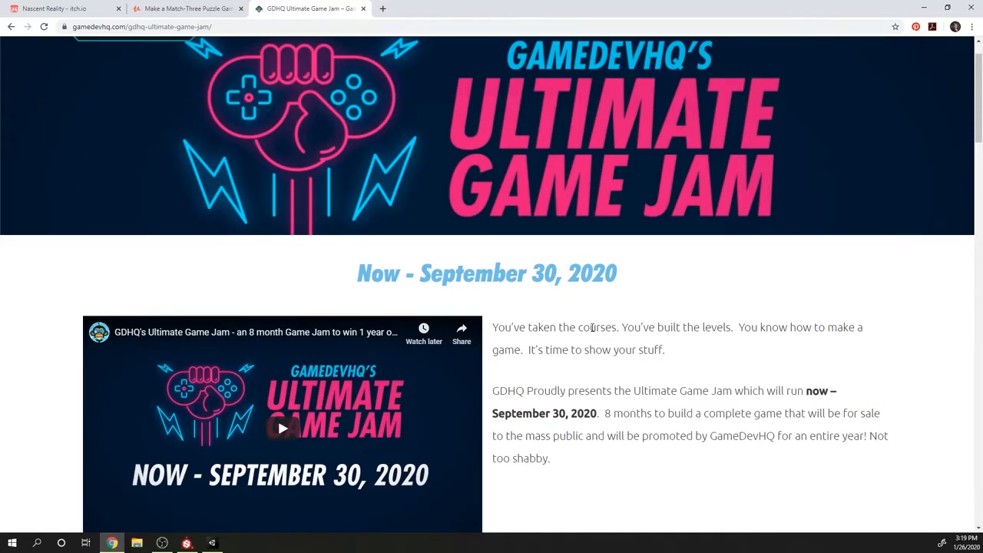
scroll(623, 387, down, 1)
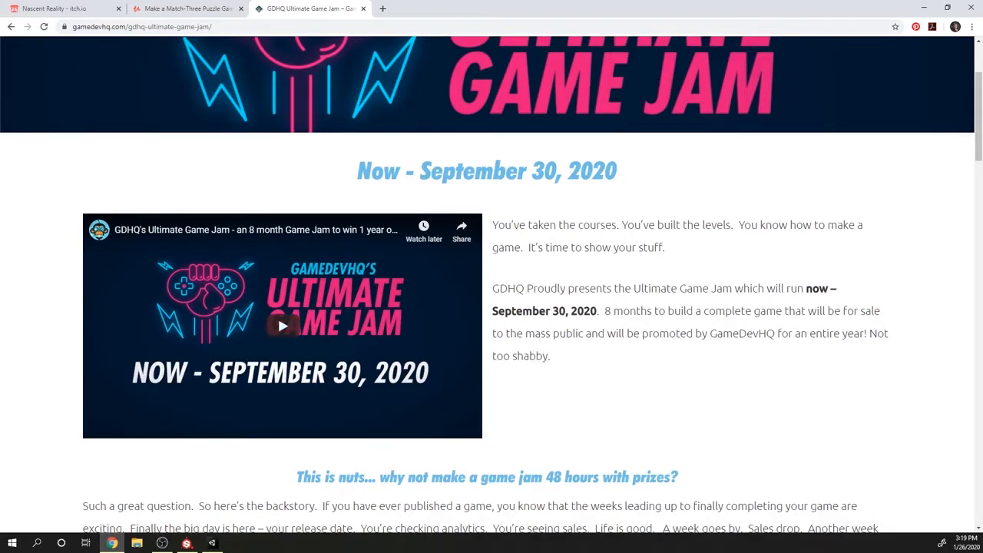
Switch to Unity, run the Level 001 scene, start the level to view the board and pause play mode
click(210, 542)
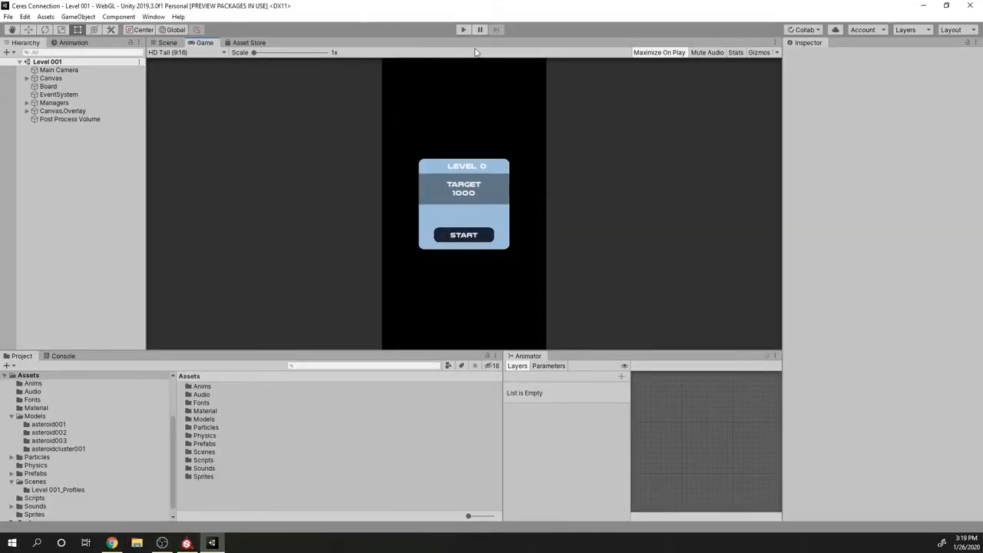
click(463, 30)
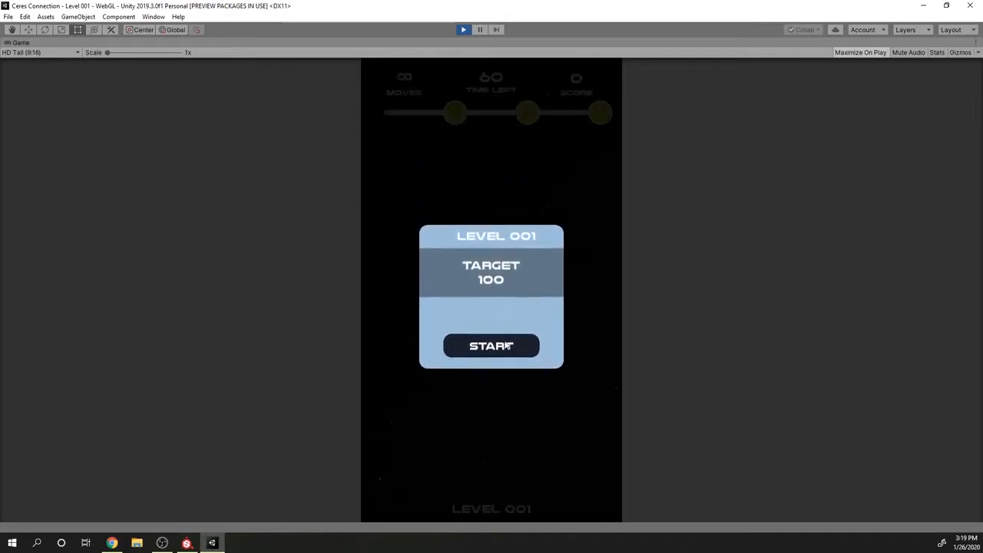
click(506, 343)
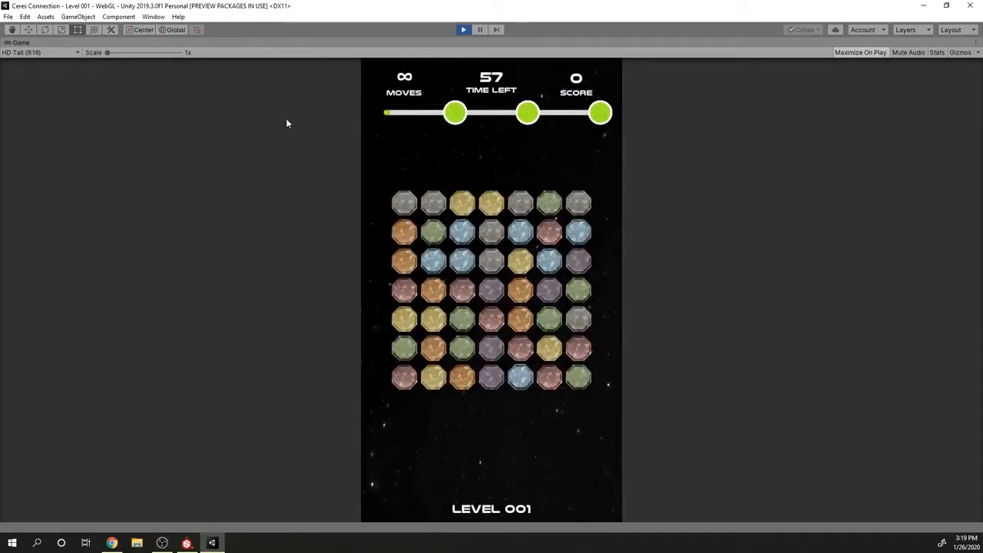
click(480, 30)
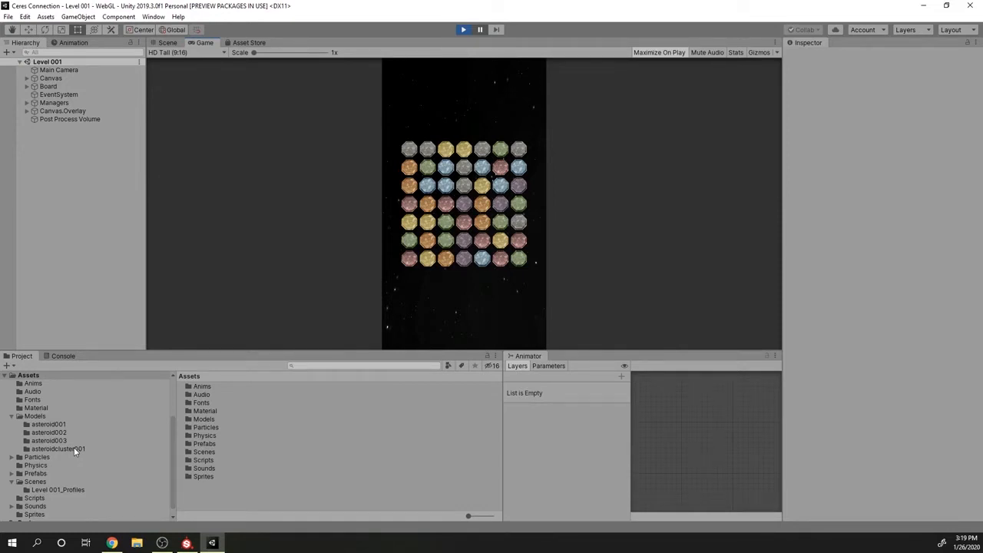
Open the Transition 001 scene from the project's Scenes folder and show it in the Scene view
click(40, 483)
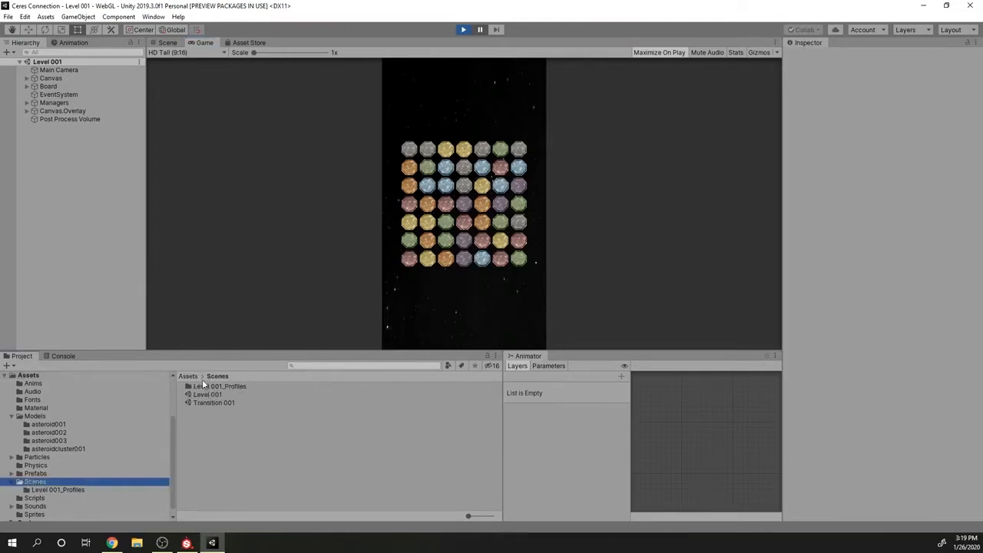
double_click(204, 400)
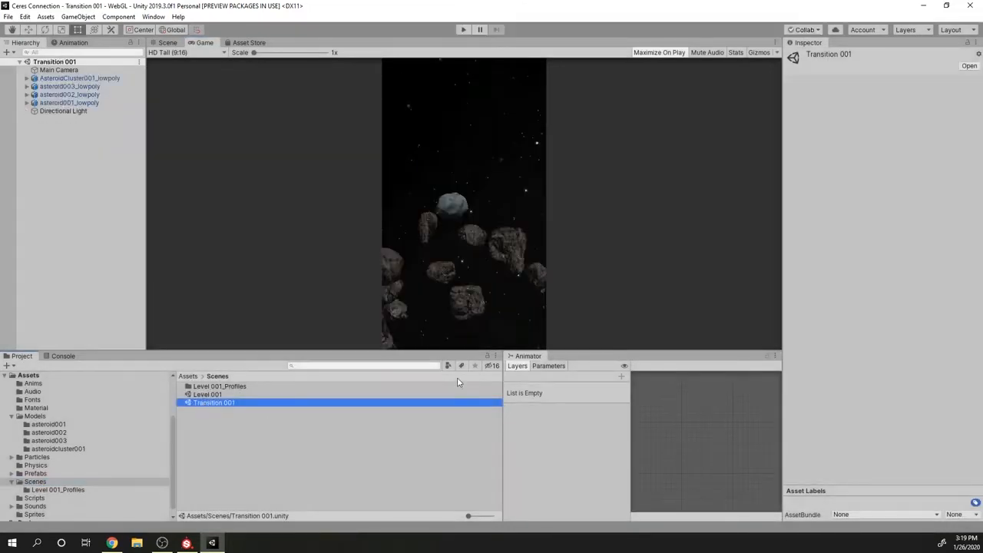
click(471, 274)
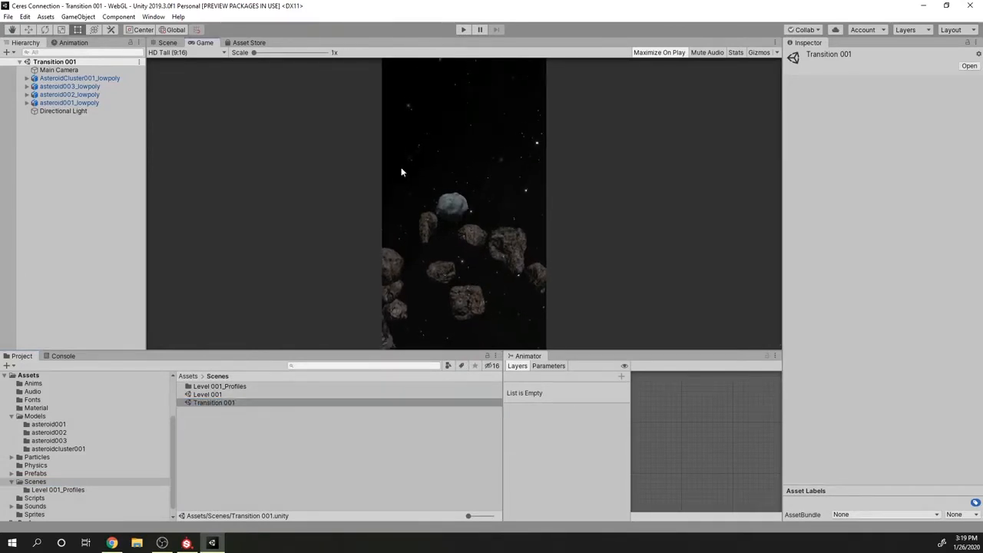
click(167, 42)
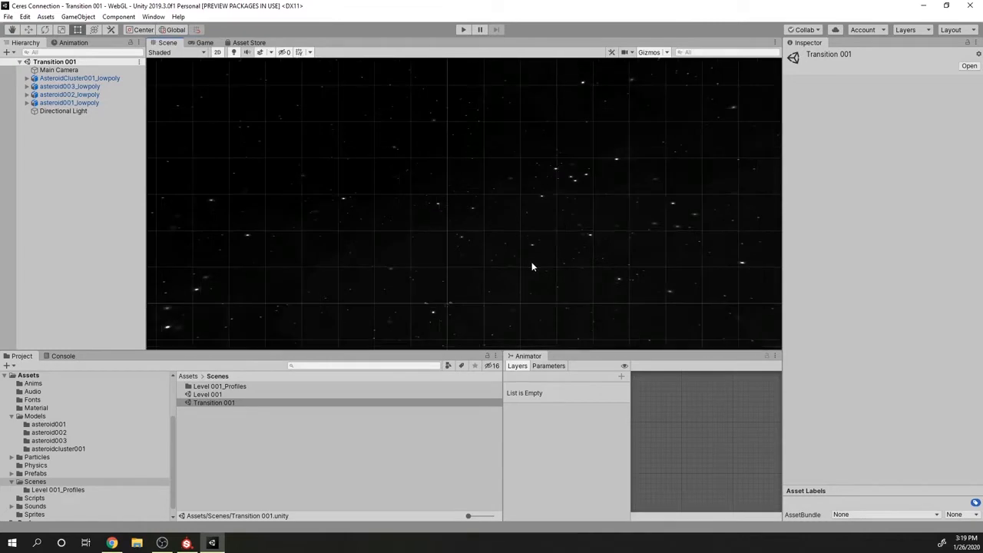
Frame AsteroidCluster001_lowpoly in the scene and examine its asteroid meshes up close, selecting ZBrush_defualt_group
click(79, 78)
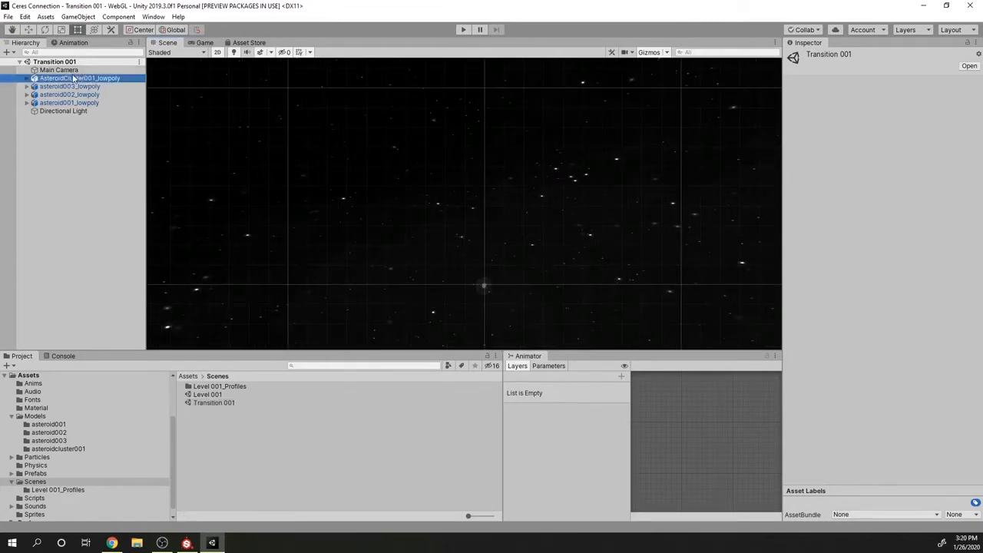
key(f)
scroll(429, 209, up, 5)
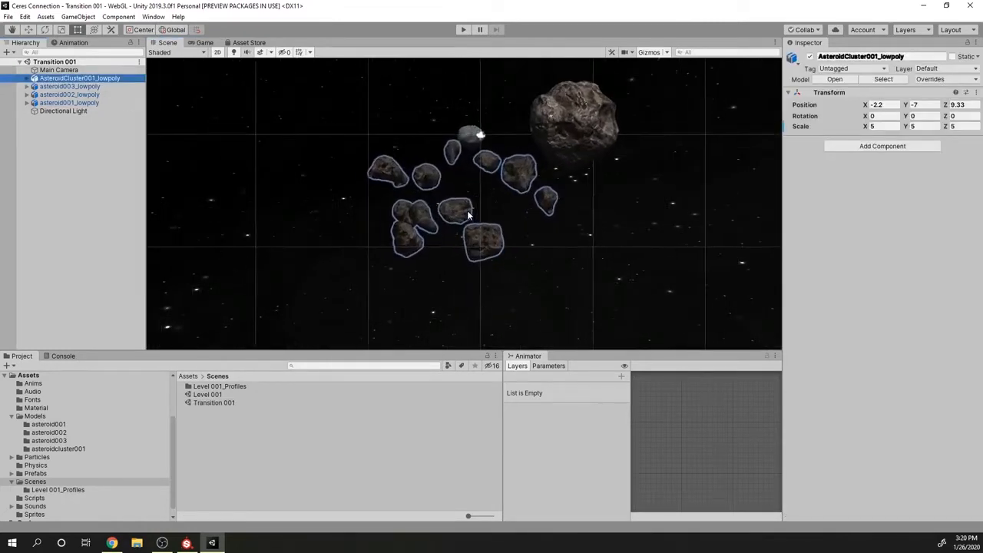
right_click(638, 174)
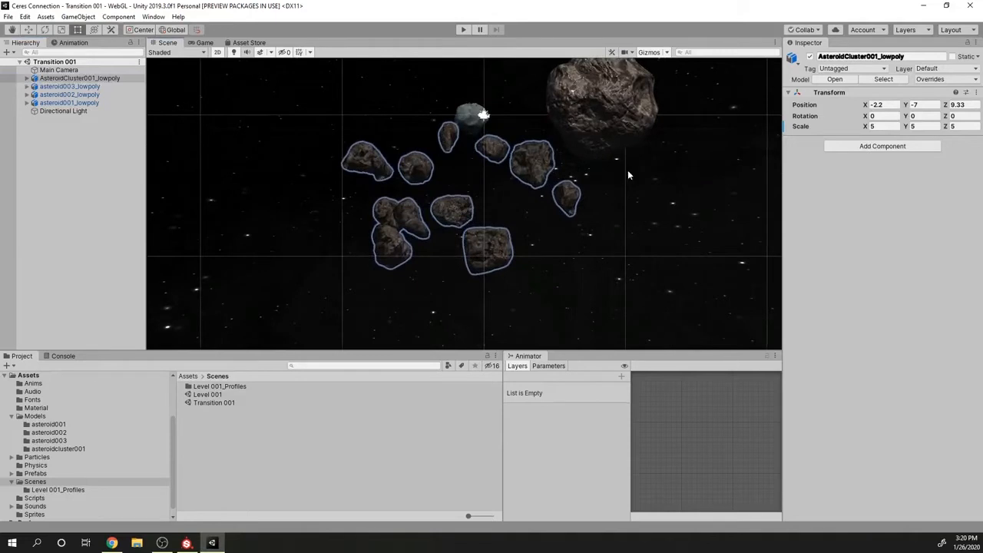
click(566, 191)
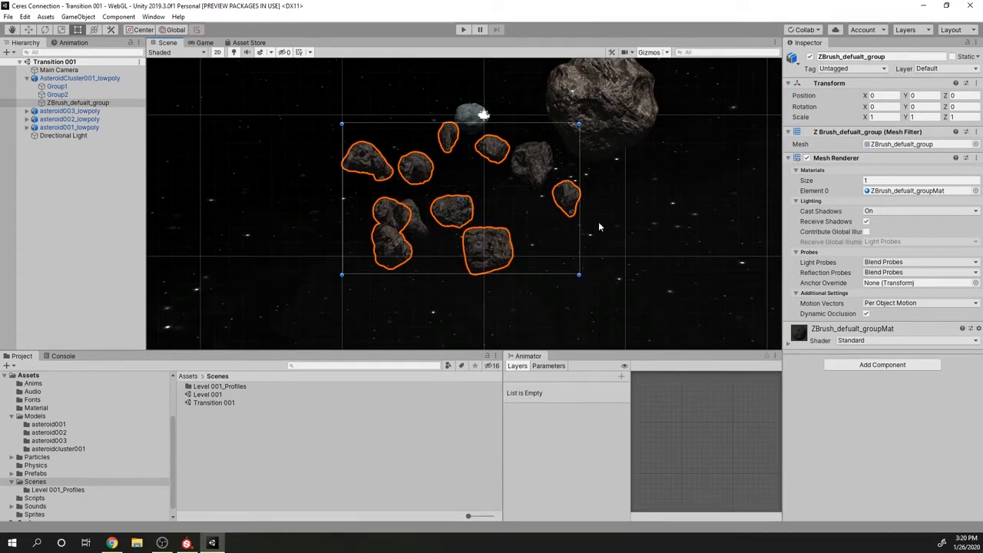
scroll(439, 231, up, 4)
scroll(438, 233, down, 1)
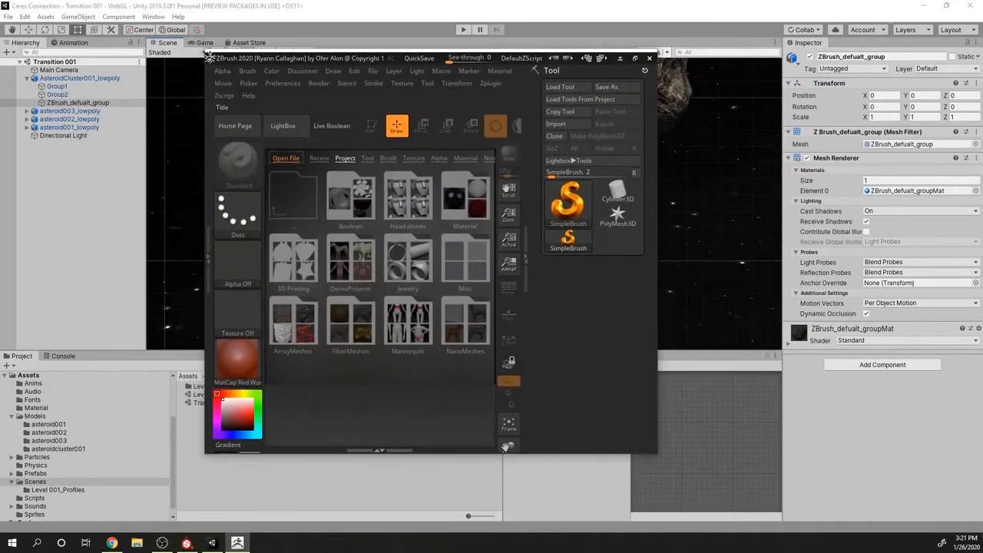
Switch to ZBrush at full window size, hide LightBox and draw a Sphere3D on the canvas
click(633, 58)
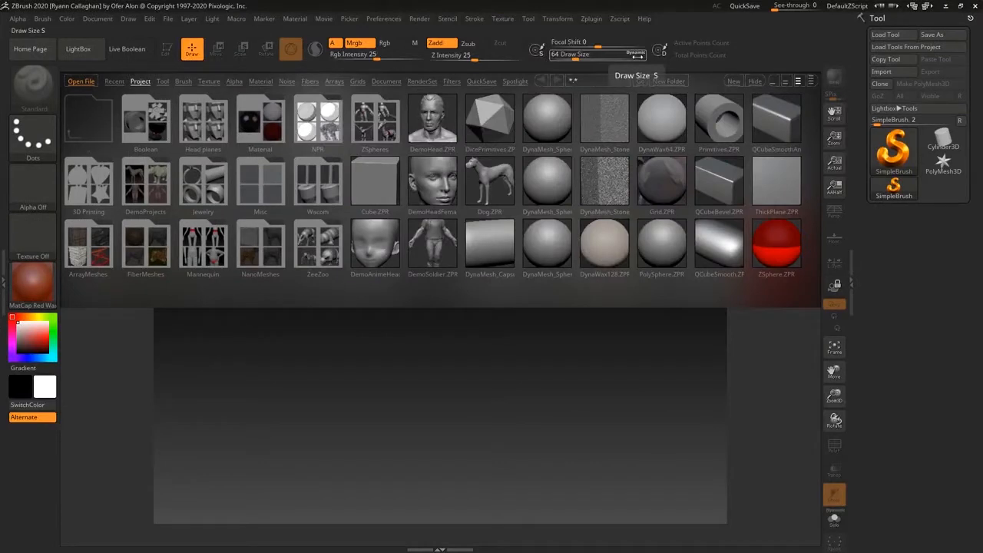
key(comma)
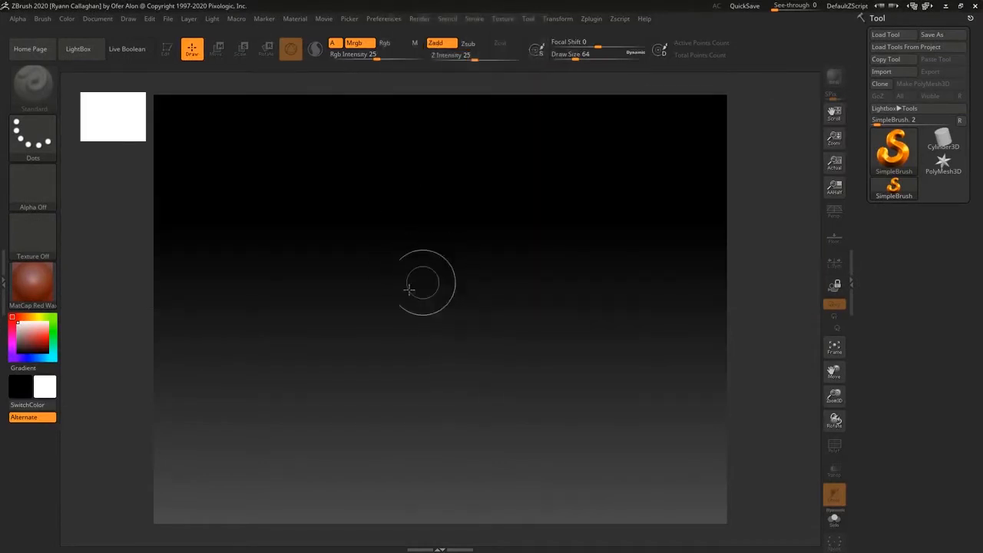
click(893, 150)
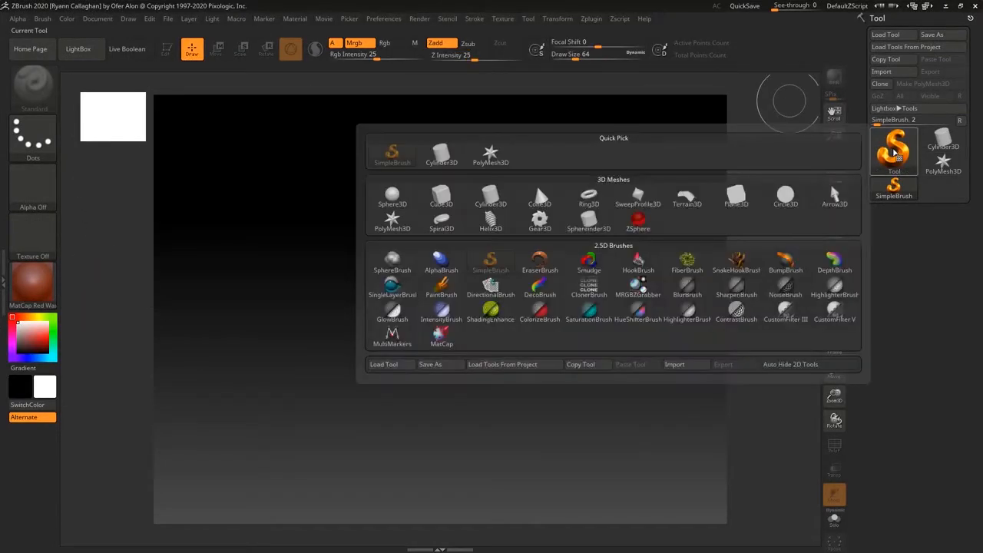
click(399, 193)
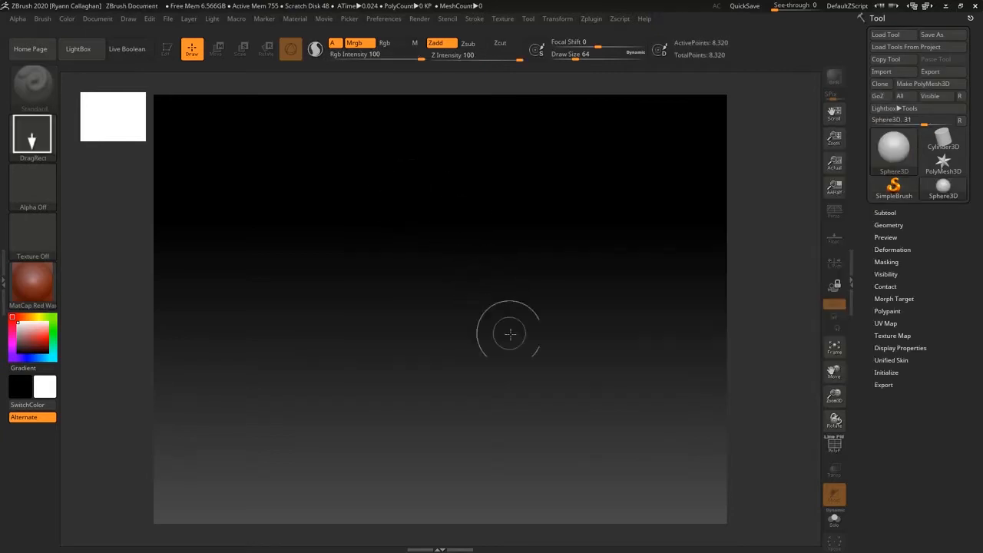
drag(426, 208, 423, 401)
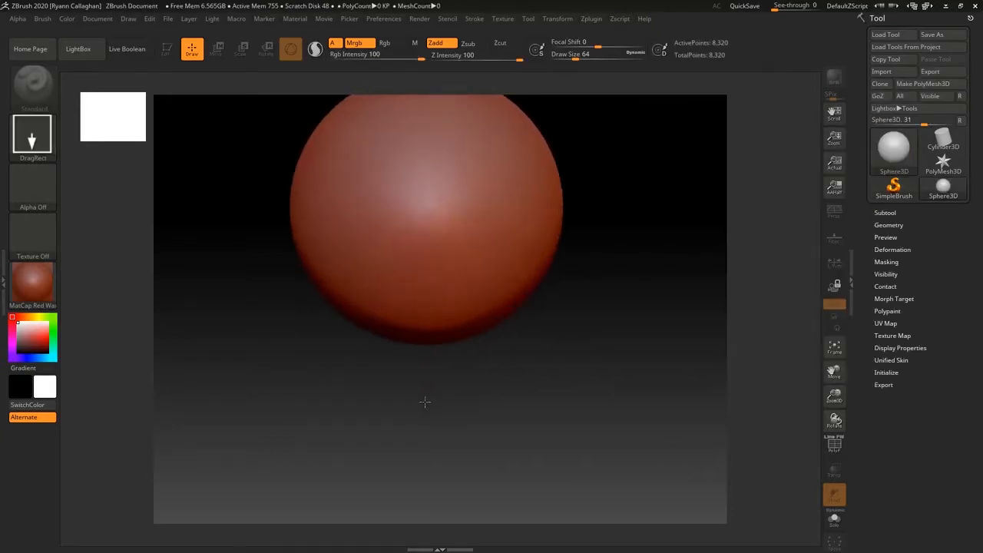
Set the sphere's horizontal and vertical subdivision counts (HDivide and VDivide) to 16 each
click(886, 372)
drag(877, 420, 889, 419)
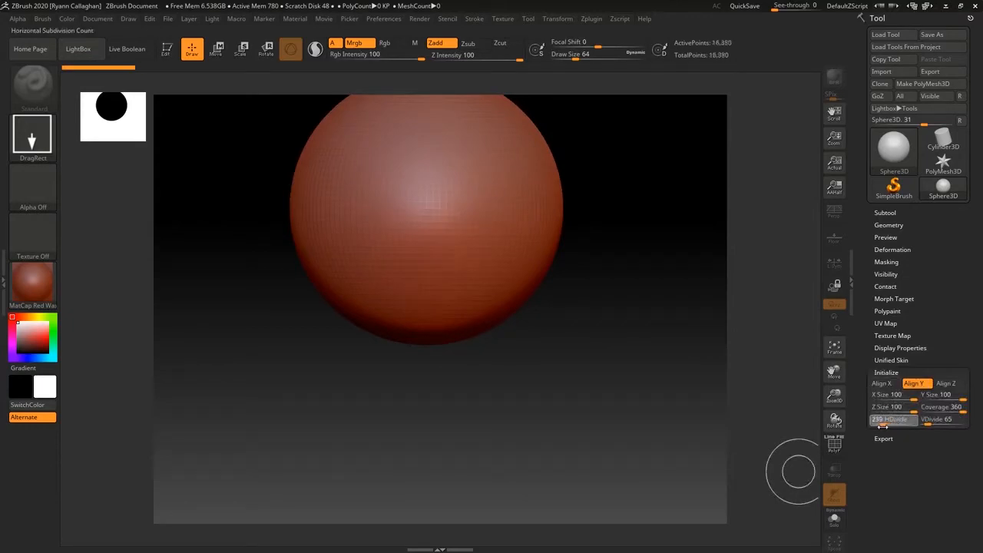
drag(874, 427, 873, 427)
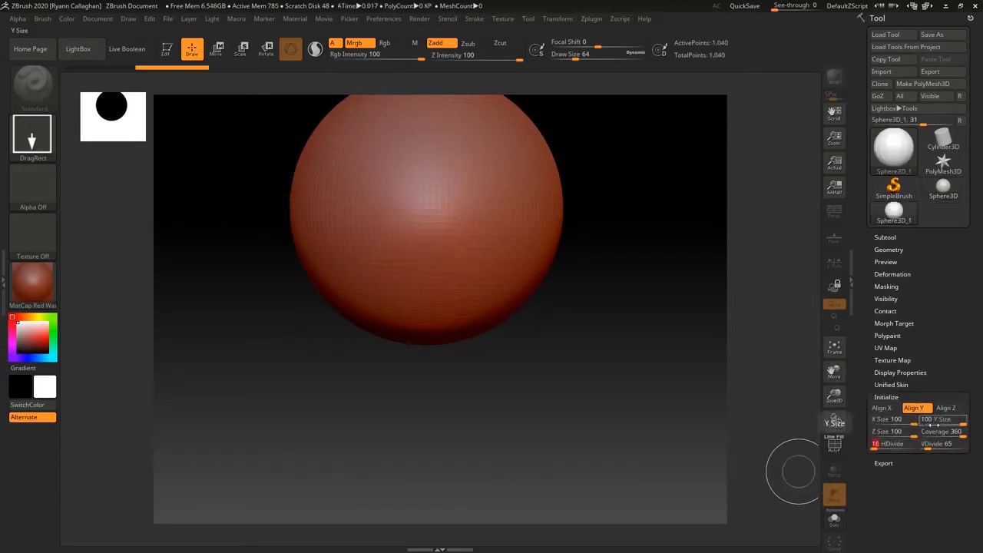
drag(927, 449, 927, 448)
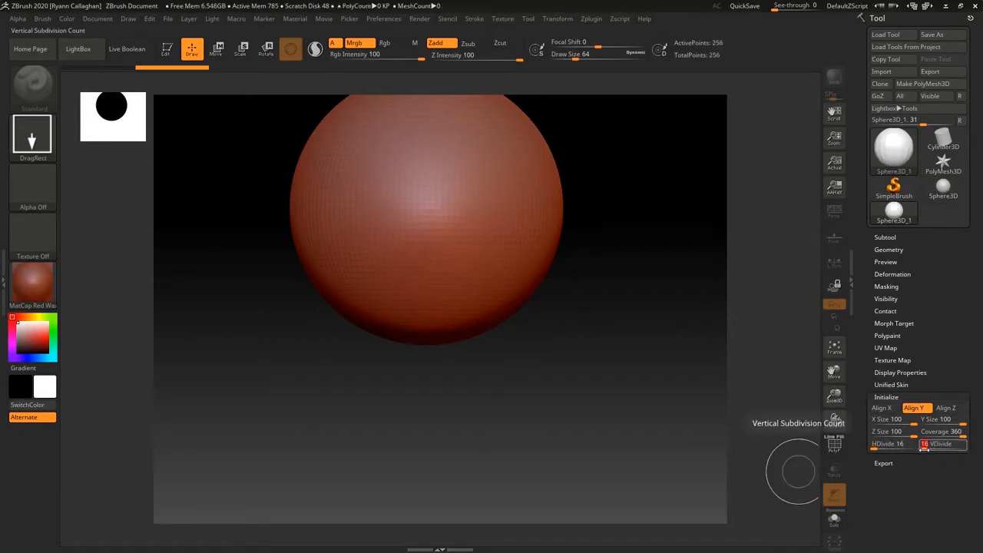
Create a new document without saving the current one and draw the low-resolution sphere on its canvas
click(98, 19)
click(123, 146)
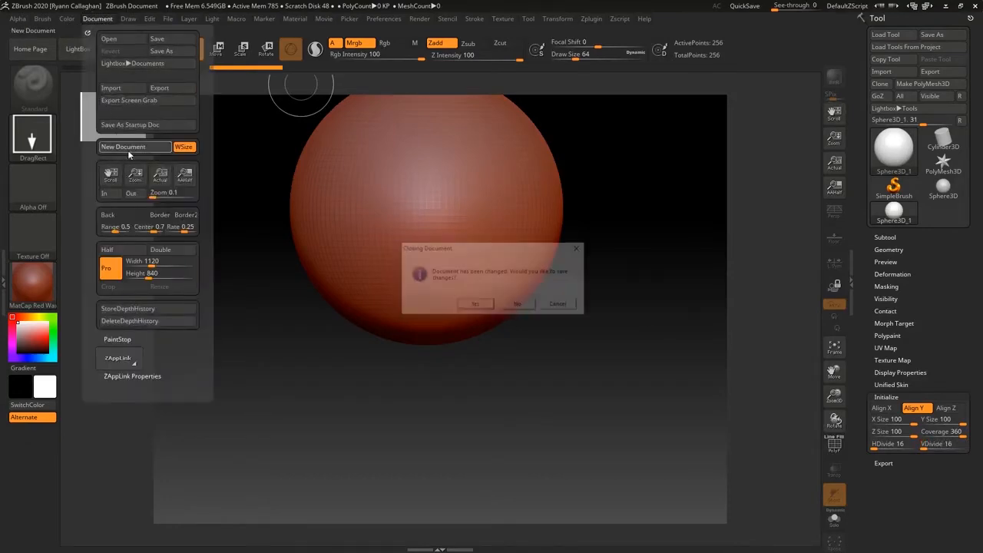
click(518, 306)
mouse_move(364, 168)
mouse_down()
mouse_move(383, 188)
mouse_move(403, 289)
mouse_move(351, 427)
mouse_move(366, 436)
mouse_up()
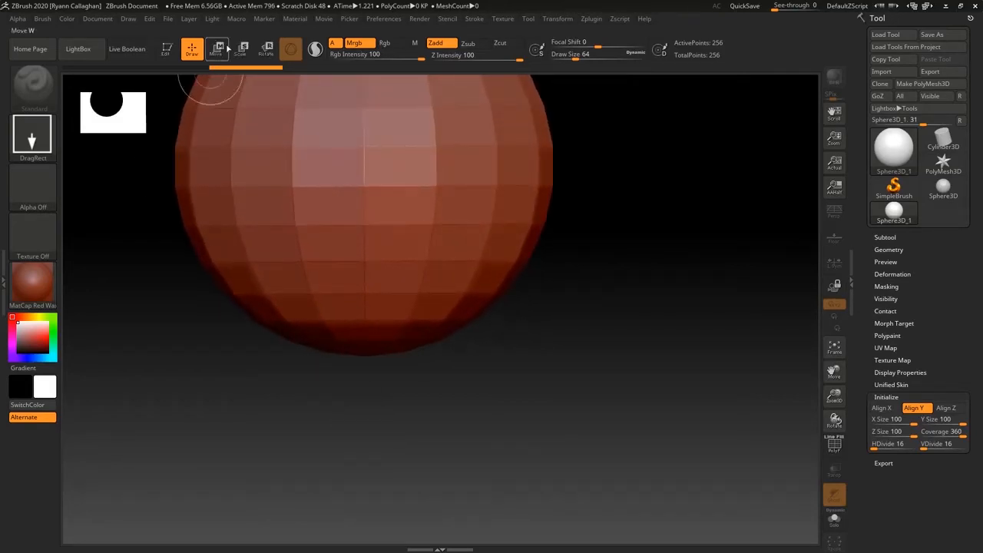
Put the sphere into Edit mode, convert it to a PolyMesh3D and fit it in the canvas with some space around it
click(171, 58)
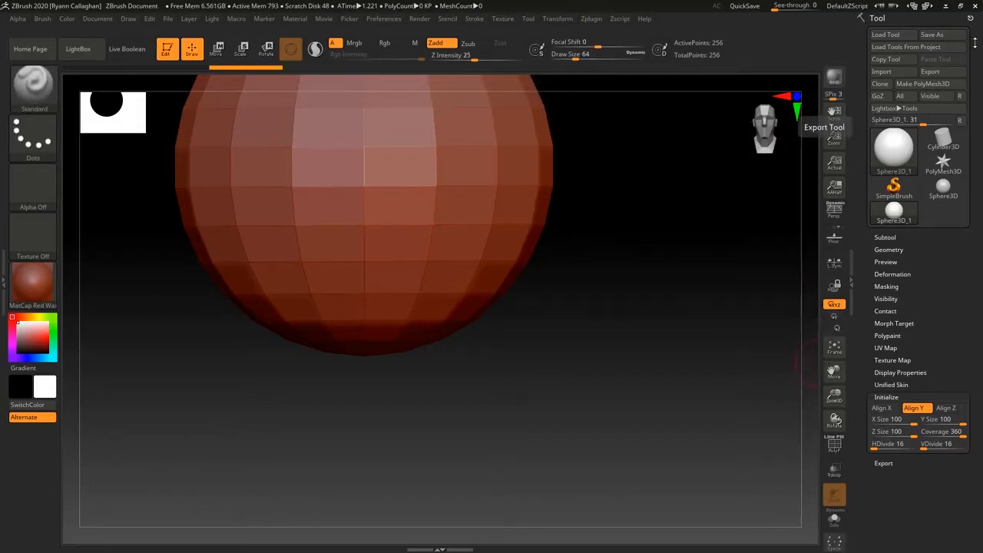
click(929, 84)
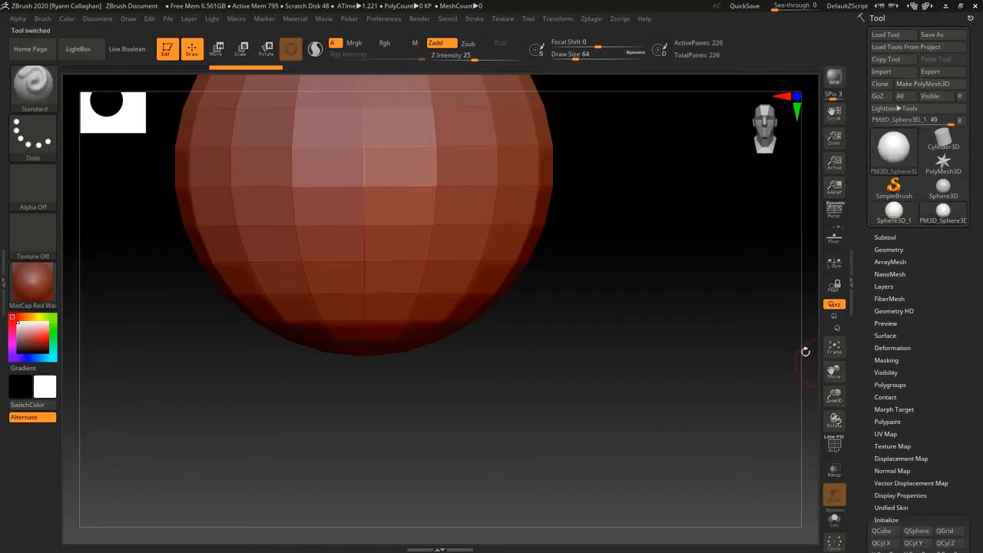
click(836, 348)
mouse_move(835, 396)
mouse_down()
mouse_move(835, 387)
mouse_move(834, 397)
mouse_up()
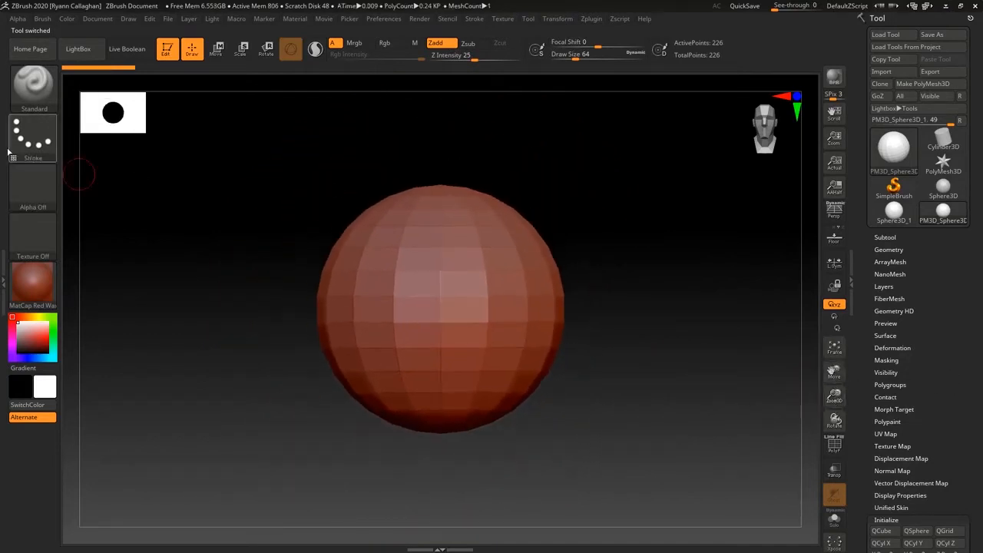
Choose the Move sculpting brush and set its Draw Size to 372
click(30, 86)
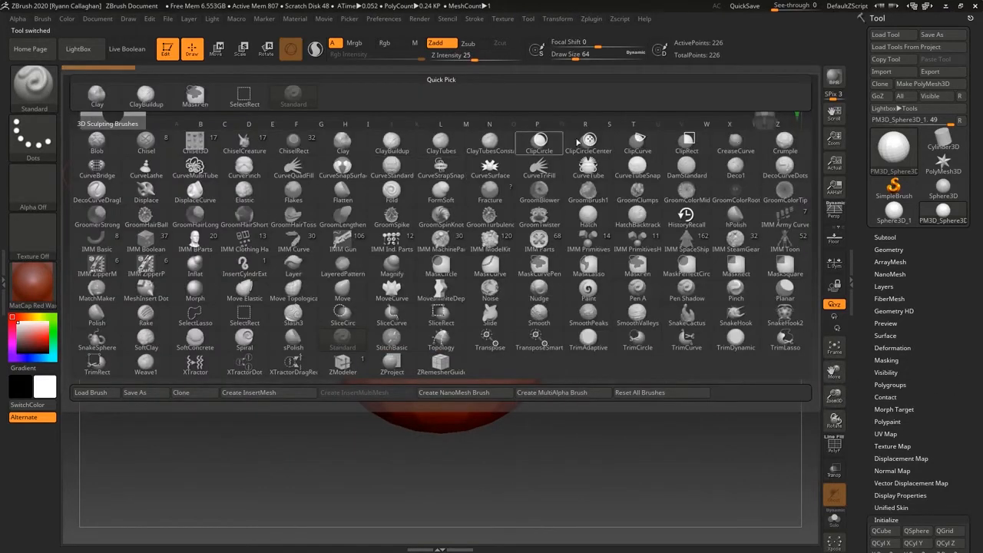
key(m)
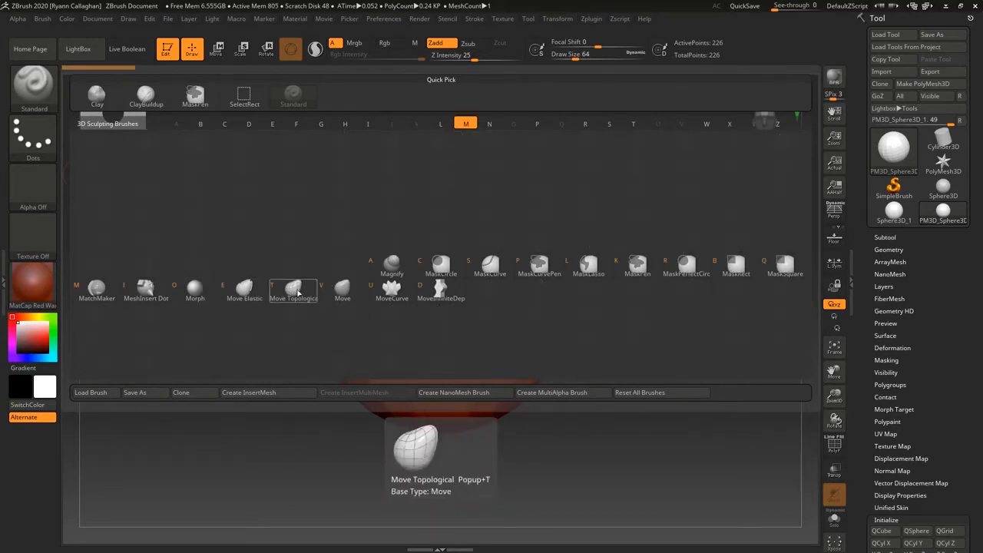
click(343, 289)
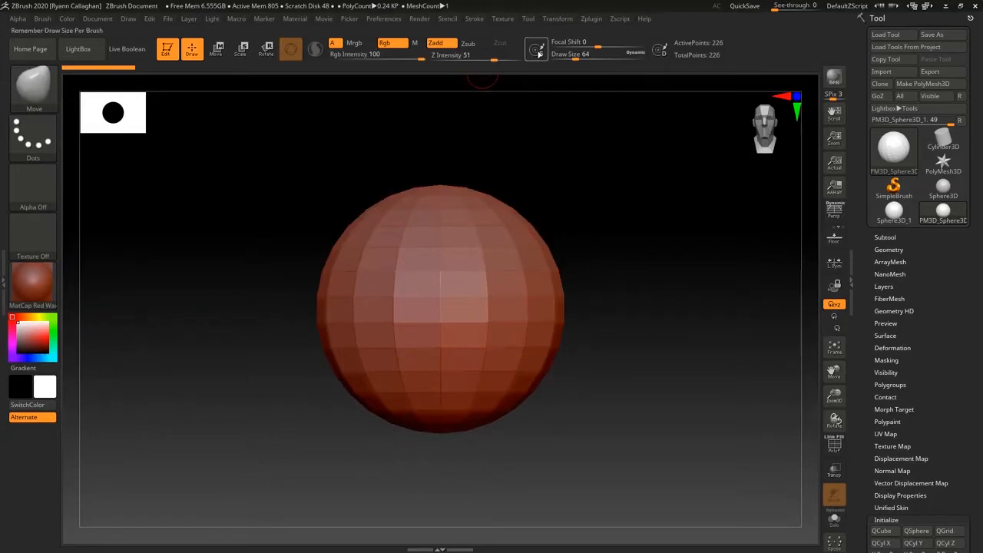
drag(575, 59, 609, 59)
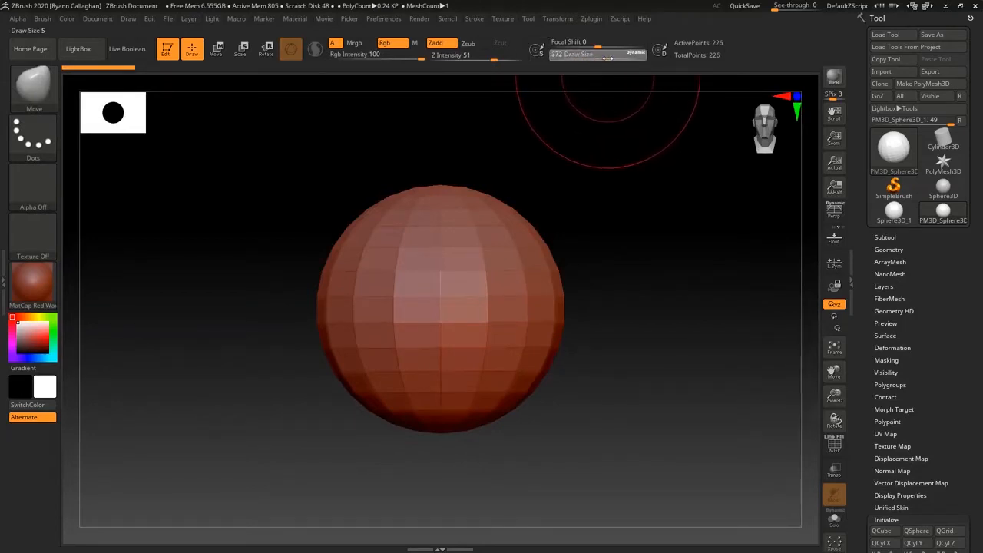
Pull the sphere's sides outward with the Move brush to form pointed, irregular protrusions
mouse_move(567, 286)
mouse_down()
mouse_move(665, 294)
mouse_move(623, 277)
mouse_move(639, 264)
mouse_up()
drag(561, 181, 580, 178)
mouse_move(497, 176)
mouse_down()
mouse_move(492, 169)
mouse_move(471, 187)
mouse_up()
drag(281, 344, 295, 270)
drag(364, 228, 232, 200)
drag(588, 503, 588, 441)
mouse_move(530, 240)
mouse_down()
mouse_move(501, 223)
mouse_move(485, 230)
mouse_up()
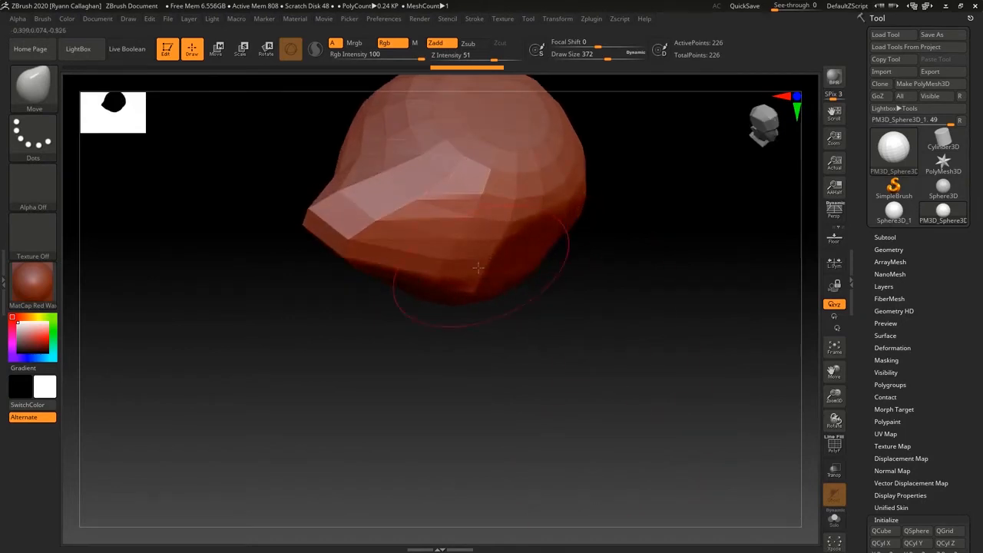
Push the asteroid's underside inward into a shallow hollow and nudge the surrounding sides into uneven forms with the Move brush
mouse_move(192, 295)
mouse_down()
mouse_move(305, 285)
mouse_move(334, 249)
mouse_move(345, 322)
mouse_up()
drag(513, 193, 413, 189)
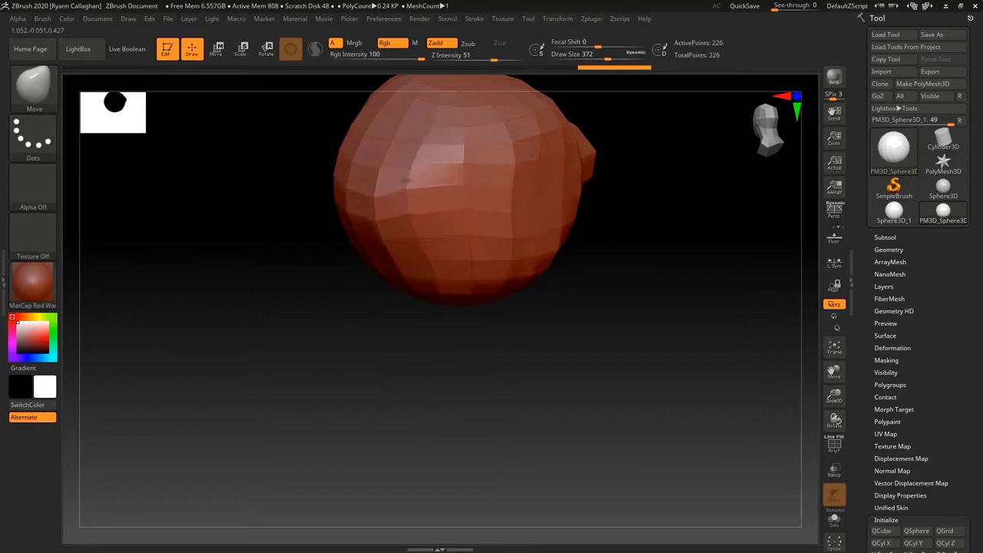
drag(345, 204, 280, 212)
drag(752, 409, 724, 351)
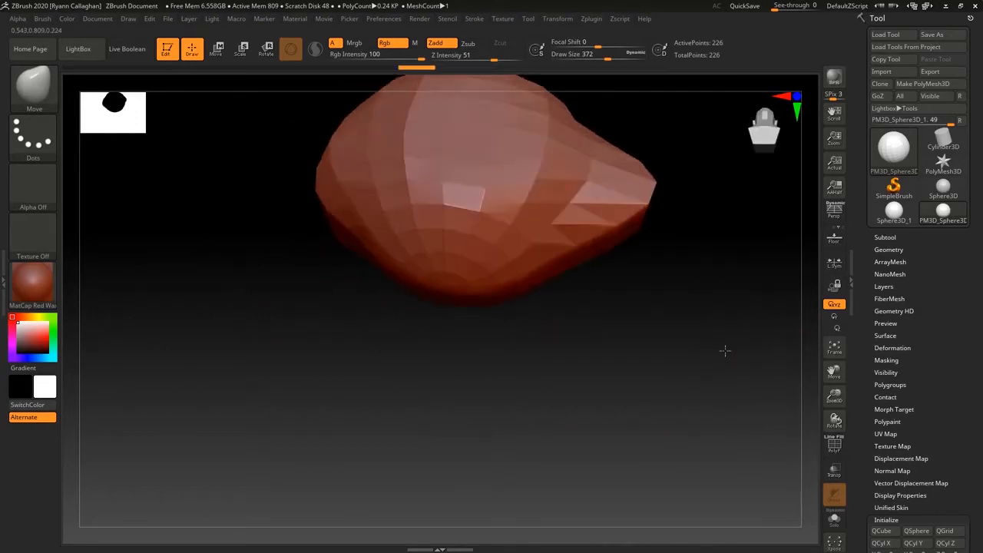
mouse_move(457, 292)
mouse_down()
mouse_move(485, 212)
mouse_move(467, 244)
mouse_move(475, 227)
mouse_up()
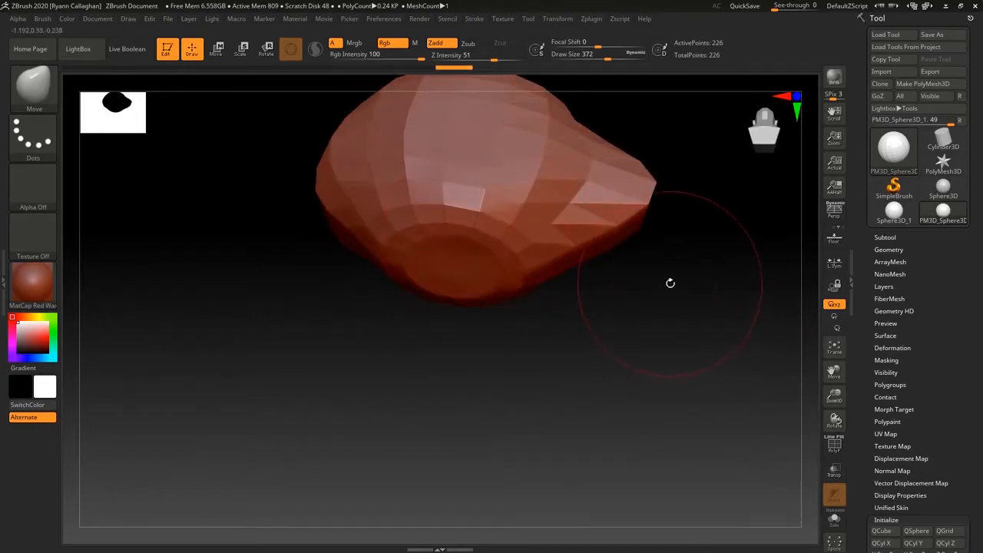
drag(669, 281, 699, 355)
mouse_move(436, 260)
mouse_down()
mouse_move(447, 235)
mouse_move(434, 235)
mouse_up()
drag(430, 99, 443, 117)
mouse_move(746, 239)
mouse_down()
mouse_move(645, 257)
mouse_move(645, 291)
mouse_up()
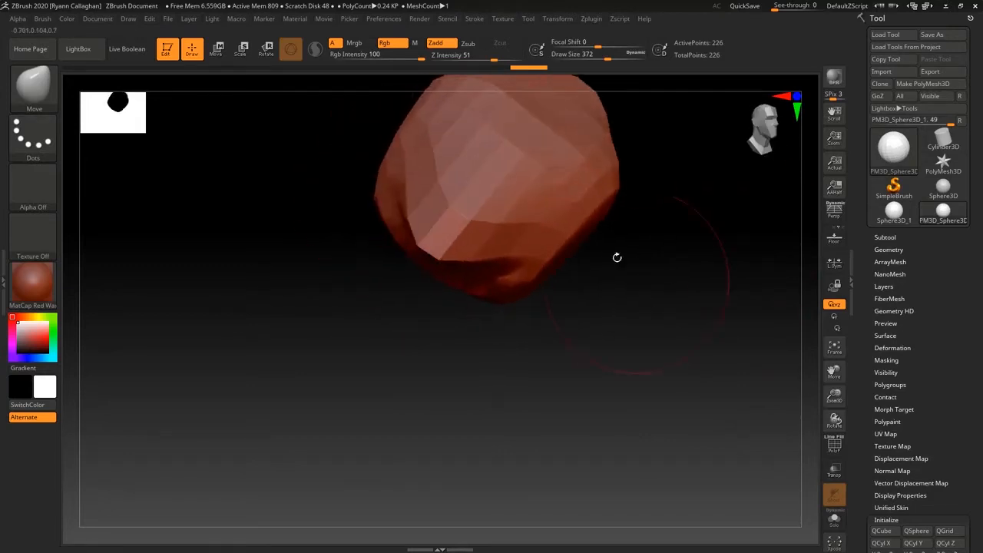
Push down the asteroid's top and dent its upper and lower edges to make the silhouette more angular and rock-like
drag(484, 120, 487, 153)
drag(695, 239, 718, 237)
drag(387, 137, 383, 184)
mouse_move(265, 283)
mouse_down()
mouse_move(296, 230)
mouse_move(348, 185)
mouse_up()
drag(672, 327, 643, 315)
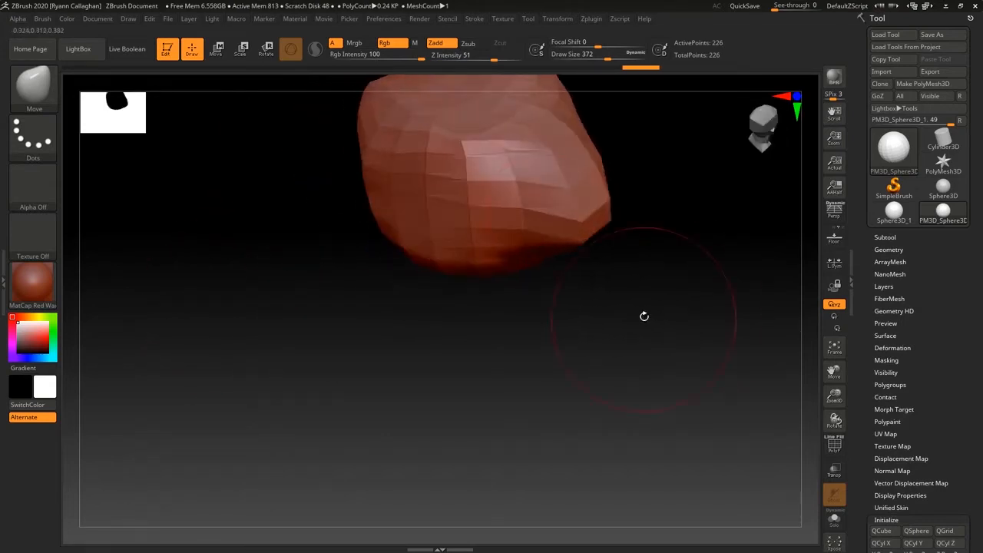
mouse_move(533, 267)
mouse_down()
mouse_move(605, 300)
mouse_move(461, 217)
mouse_move(462, 185)
mouse_up()
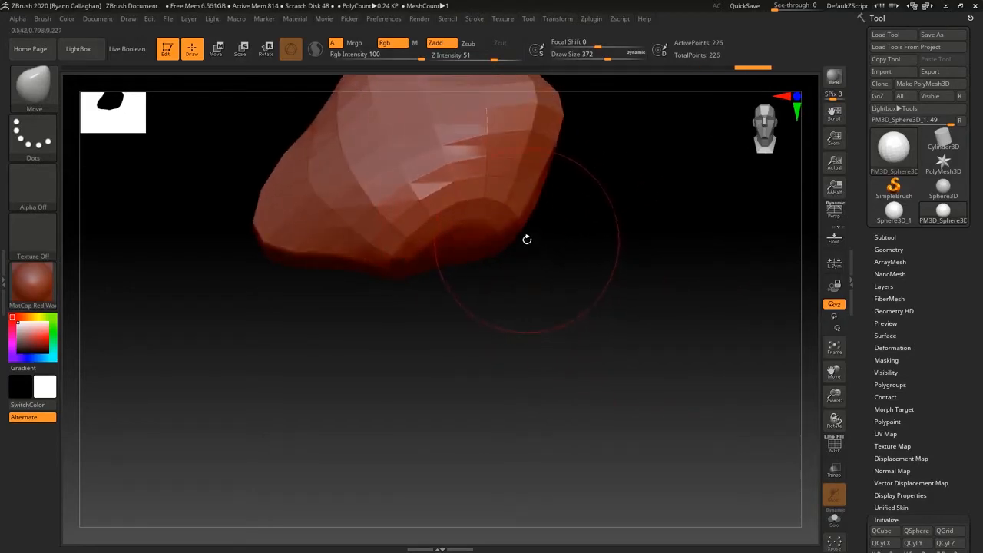
drag(527, 239, 583, 213)
mouse_move(649, 307)
mouse_down()
mouse_move(638, 228)
mouse_move(757, 227)
mouse_up()
drag(518, 106, 521, 118)
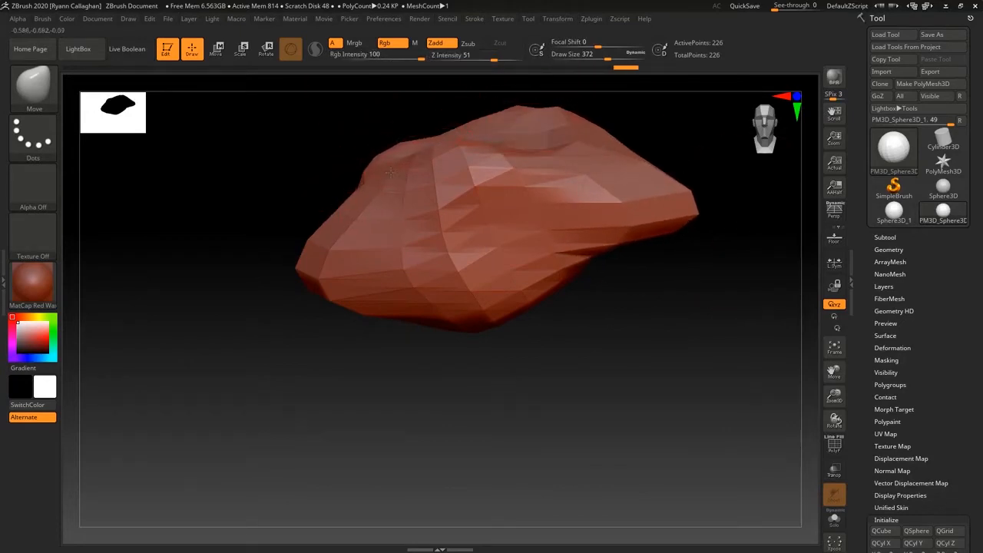
Lower the raised bump on the asteroid's top and pull the opposite upper corner slightly outward
drag(116, 246, 181, 230)
drag(235, 285, 244, 270)
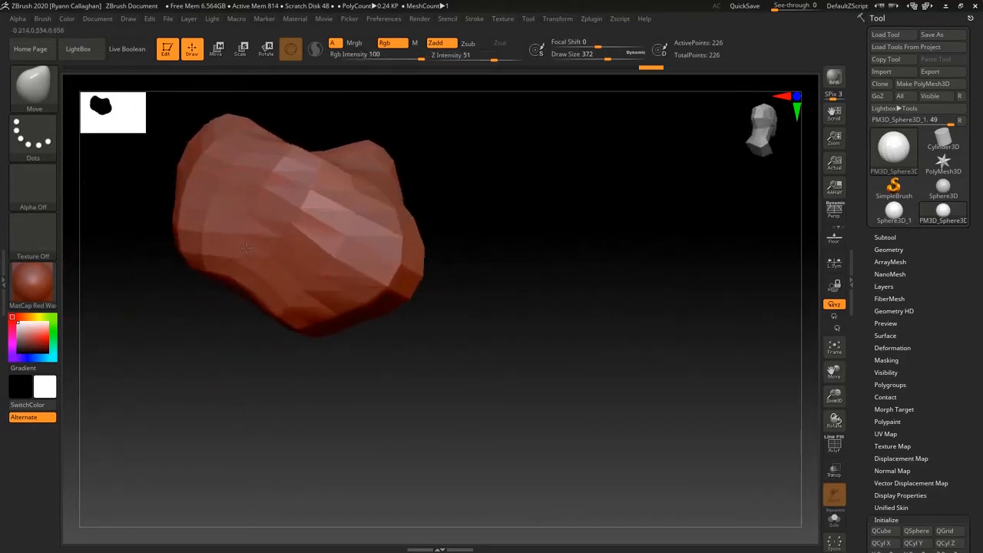
shift+drag(599, 275, 591, 251)
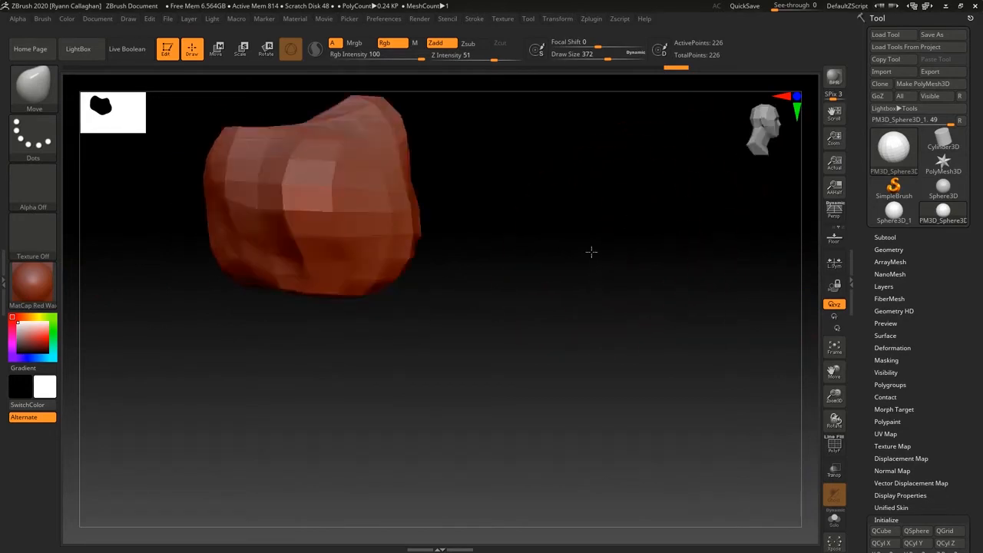
drag(375, 119, 376, 133)
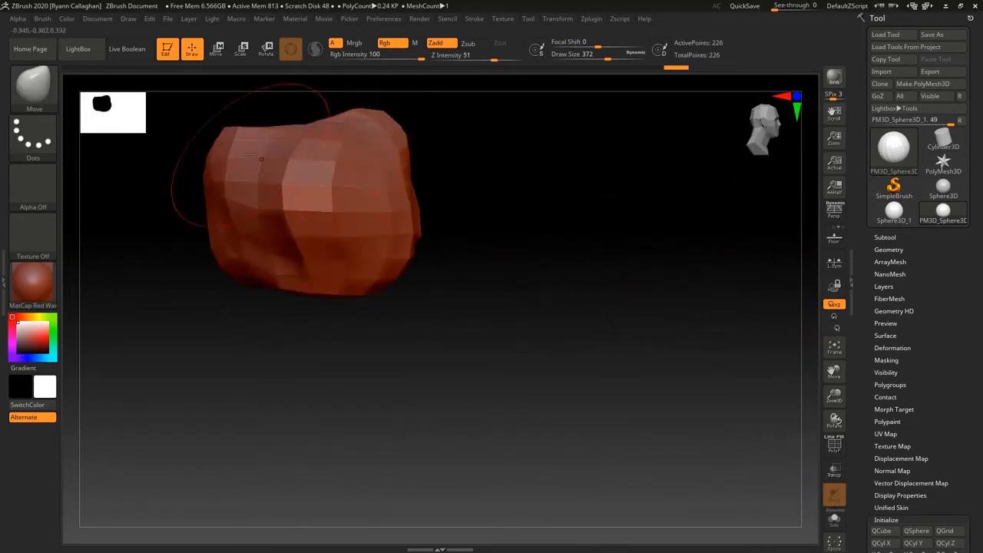
drag(203, 167, 178, 162)
drag(625, 164, 300, 328)
drag(522, 259, 514, 325)
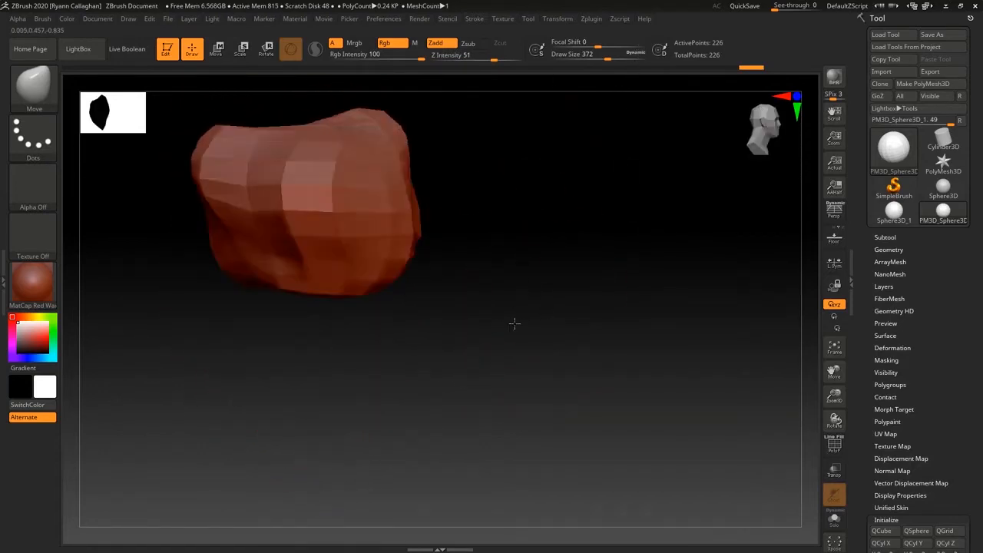
Remesh the asteroid twice with ZRemesher at a target polygon count of 0.5
click(941, 517)
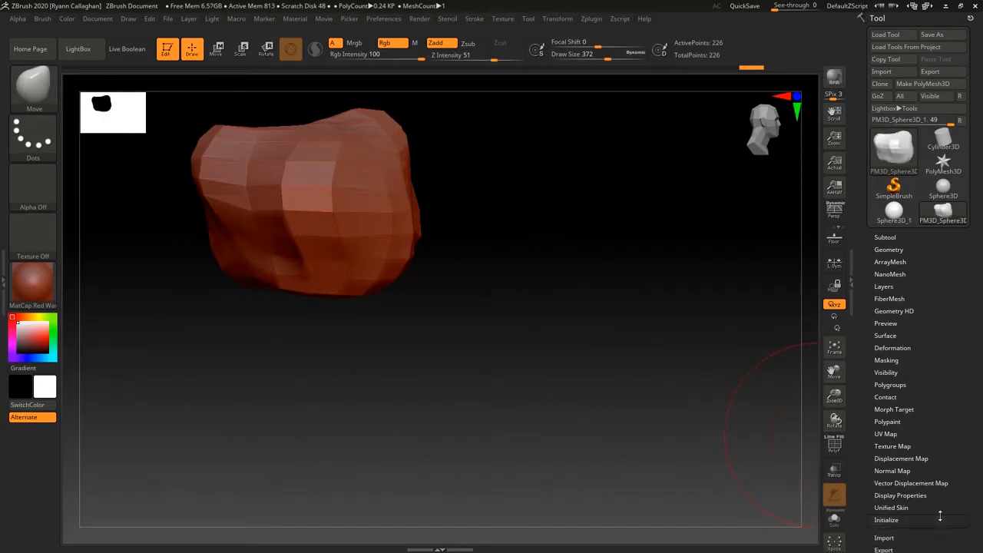
click(890, 250)
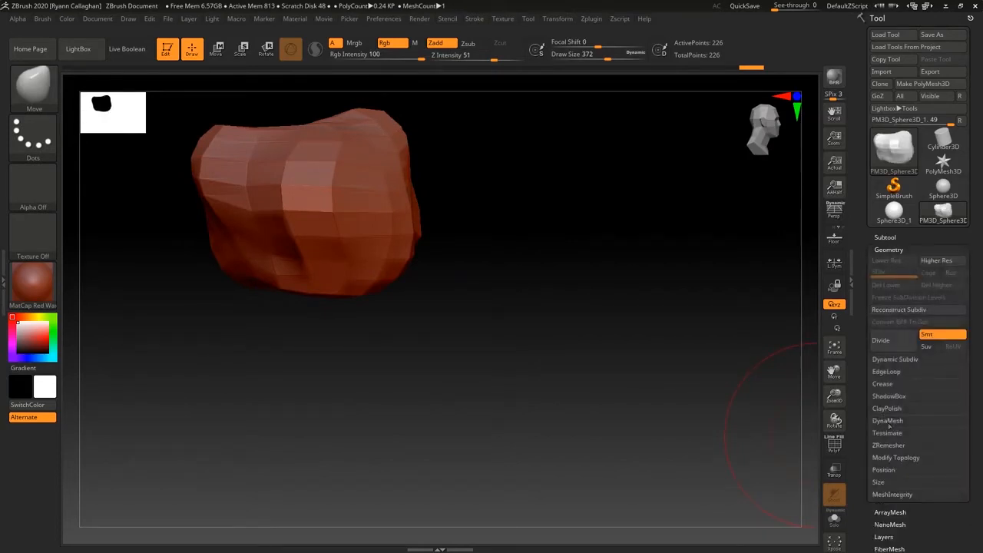
click(888, 445)
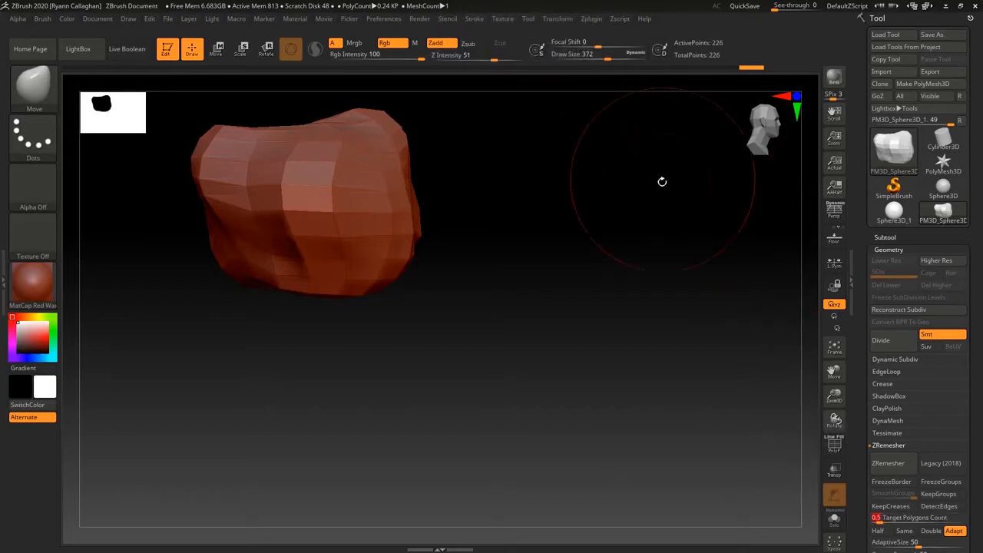
click(895, 464)
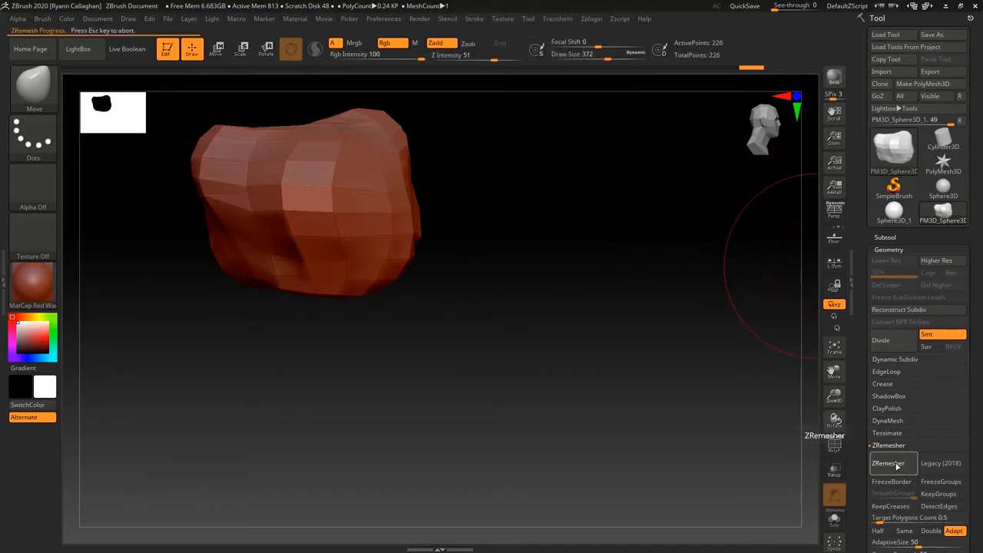
drag(517, 266, 509, 287)
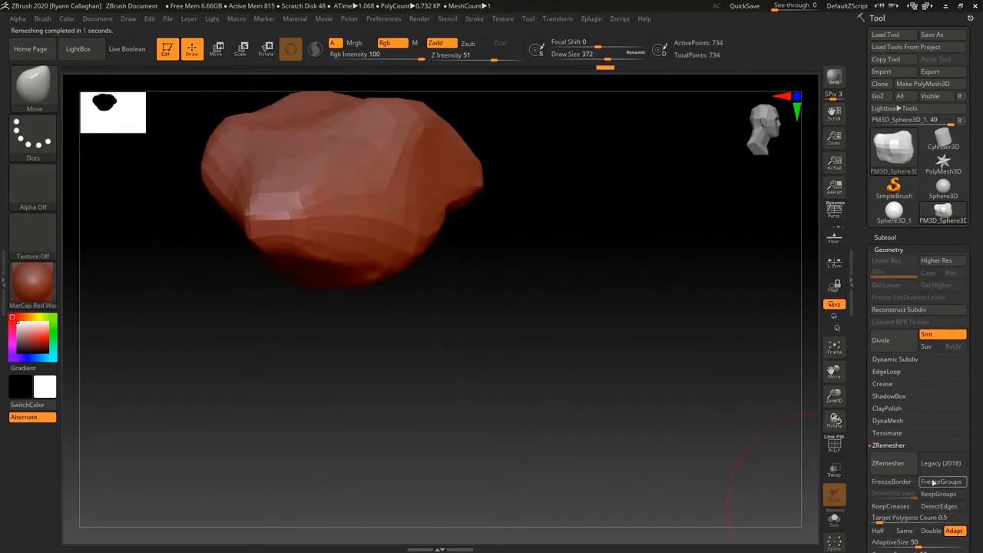
click(893, 464)
drag(512, 276, 427, 268)
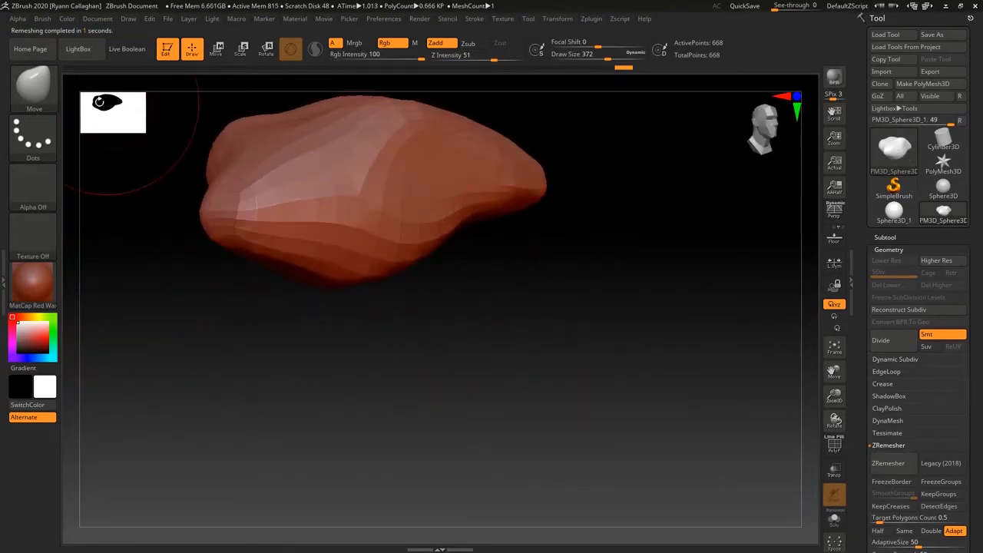
Choose the Flatten brush and start flattening the asteroid's rounded sides into planes
click(33, 84)
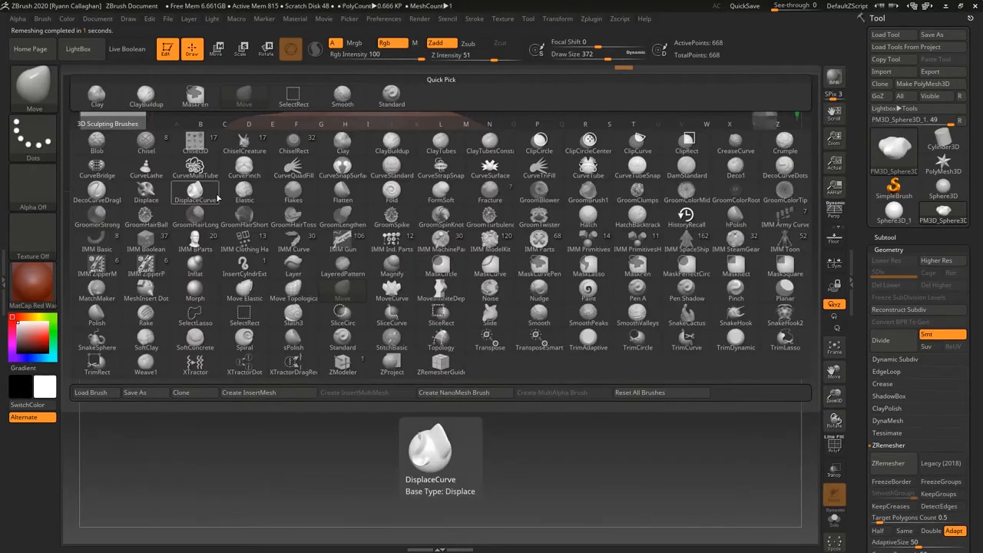
key(f)
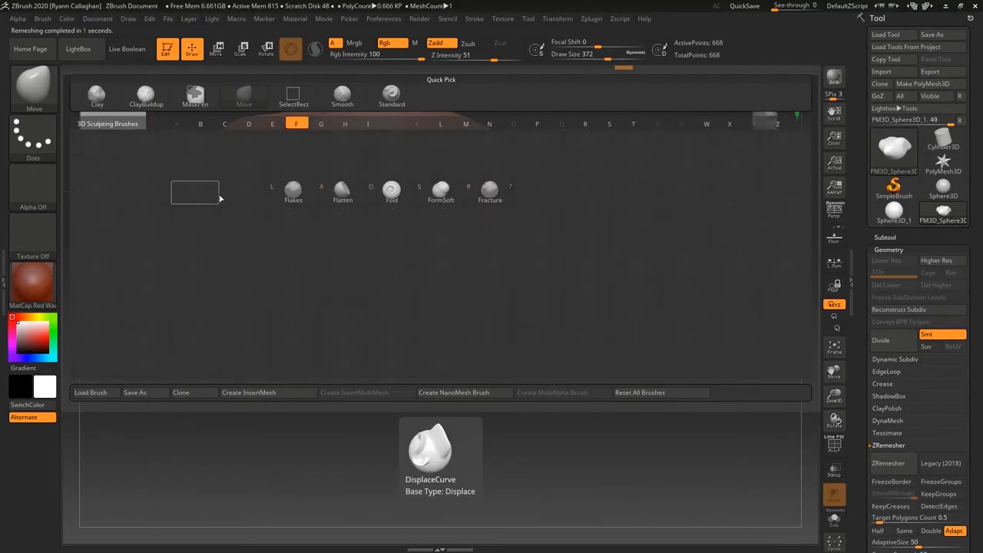
click(355, 195)
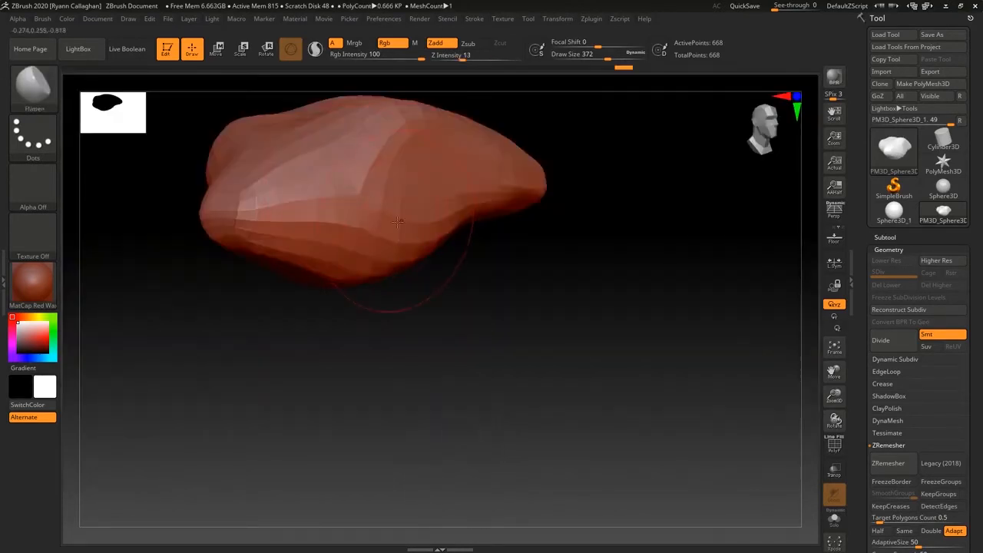
drag(353, 310, 383, 304)
drag(314, 198, 315, 209)
drag(470, 267, 465, 175)
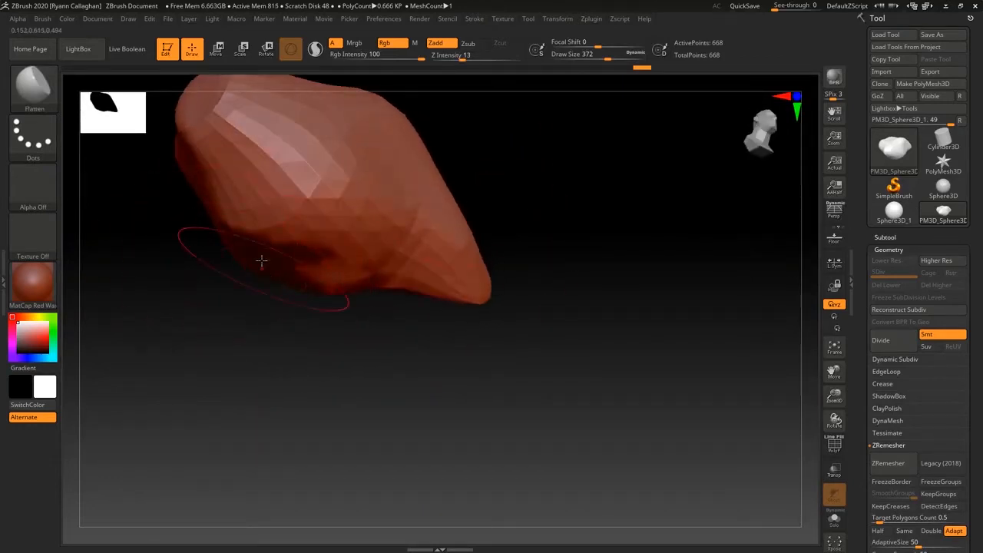
mouse_move(383, 307)
mouse_down()
mouse_move(427, 314)
mouse_move(368, 283)
mouse_move(494, 289)
mouse_move(515, 278)
mouse_move(450, 250)
mouse_up()
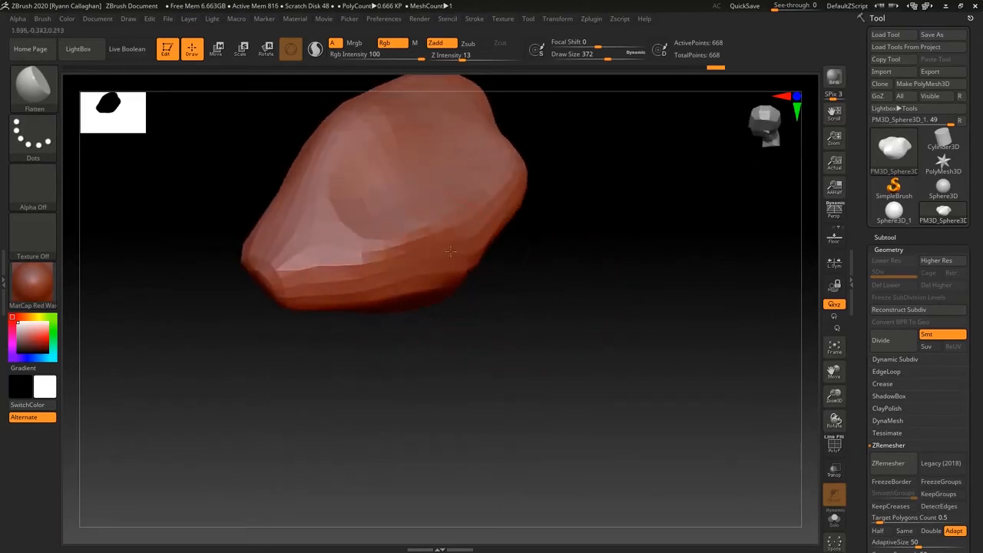
Flatten the asteroid's remaining sides into broad, distinct facets with the Flatten brush, working around the whole mesh
drag(566, 285, 449, 278)
drag(304, 201, 410, 172)
drag(544, 169, 798, 336)
click(834, 347)
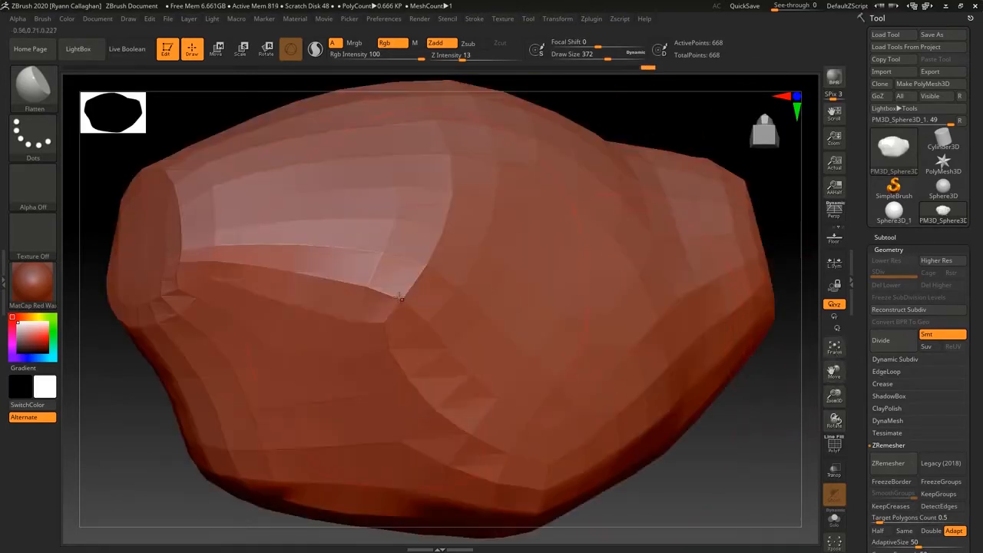
drag(317, 213, 329, 220)
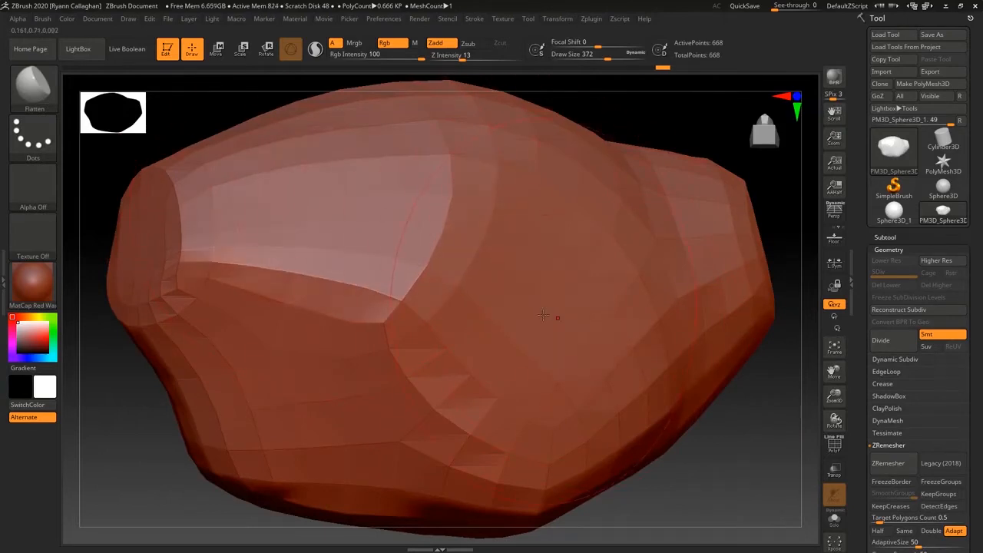
mouse_move(733, 412)
mouse_down()
mouse_move(647, 402)
mouse_move(583, 361)
mouse_up()
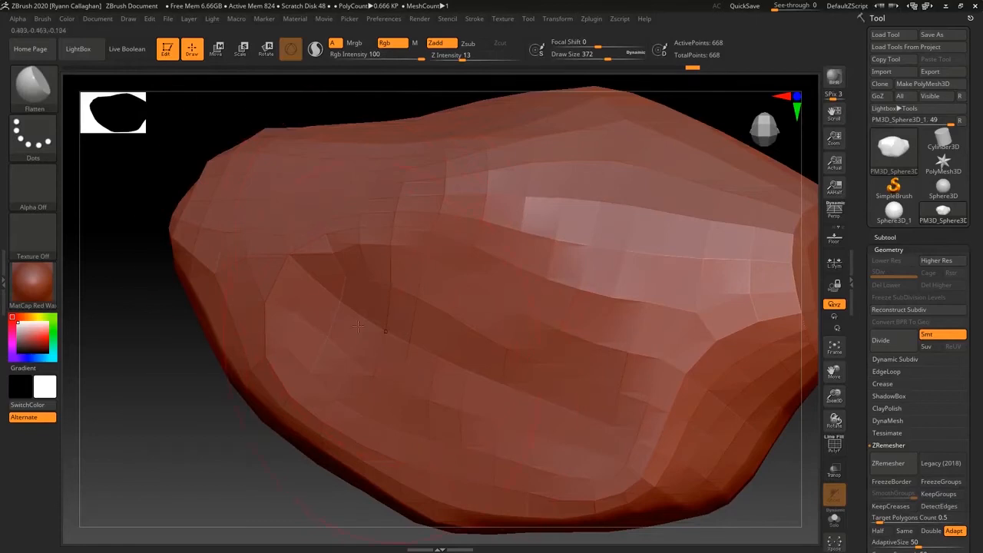
click(40, 86)
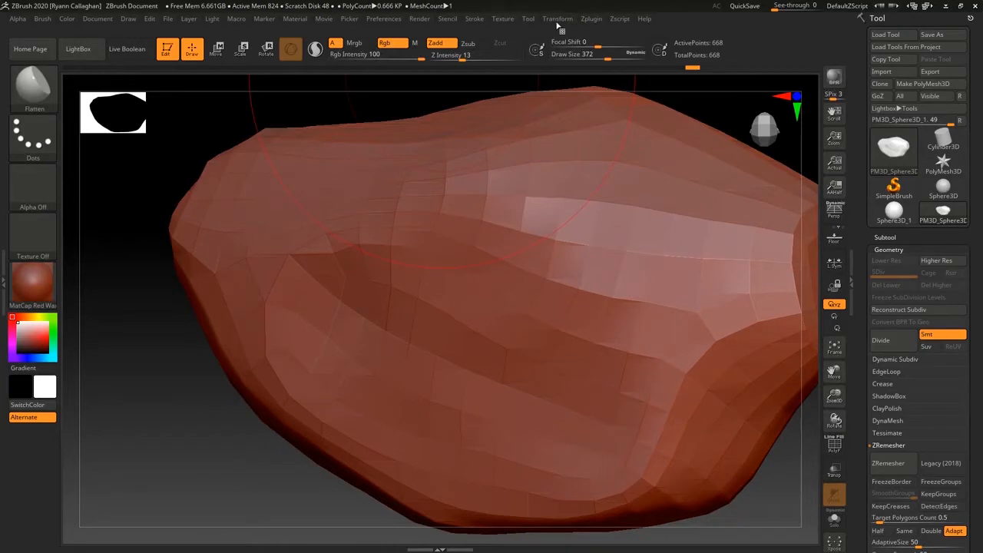
Unwrap the asteroid's UVs with UV Master, keeping Symmetry enabled
click(595, 21)
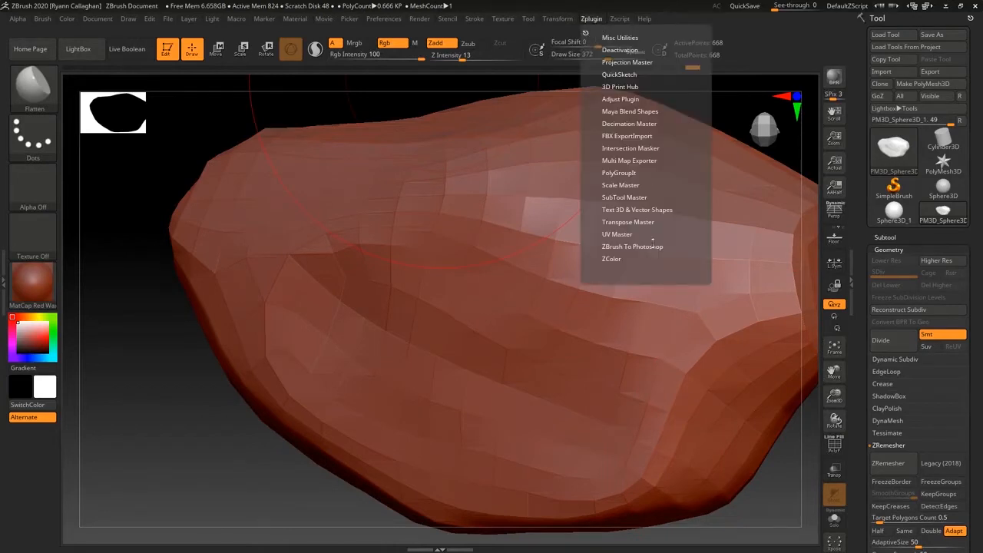
click(624, 234)
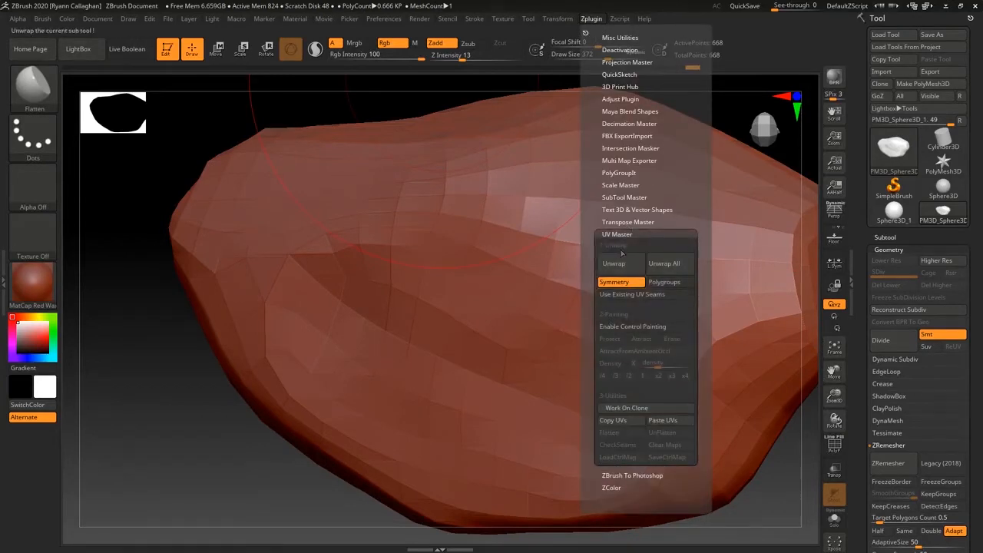
click(627, 264)
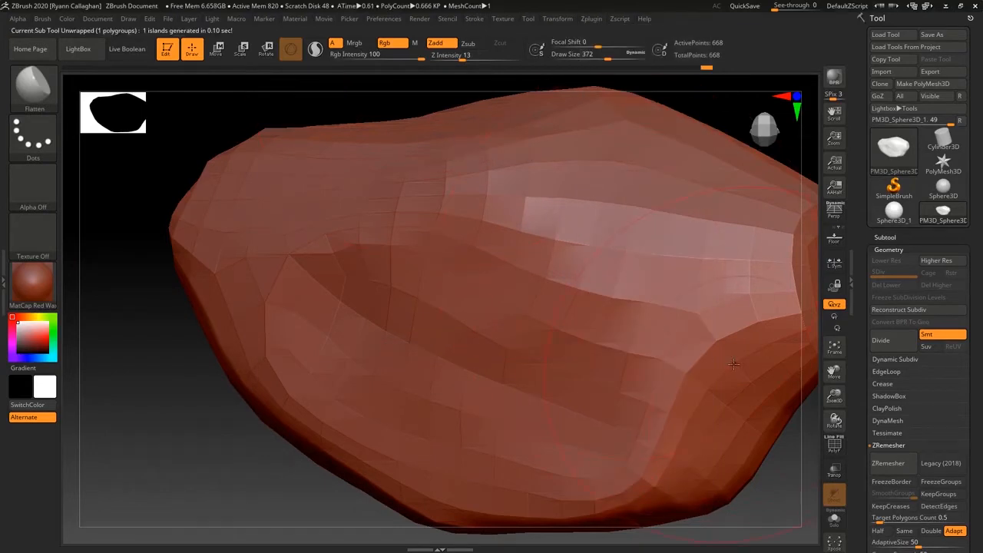
Divide the asteroid mesh five times to reach subdivision level 6, with smoothing enabled
click(896, 346)
click(896, 346)
click(896, 345)
click(891, 344)
click(879, 344)
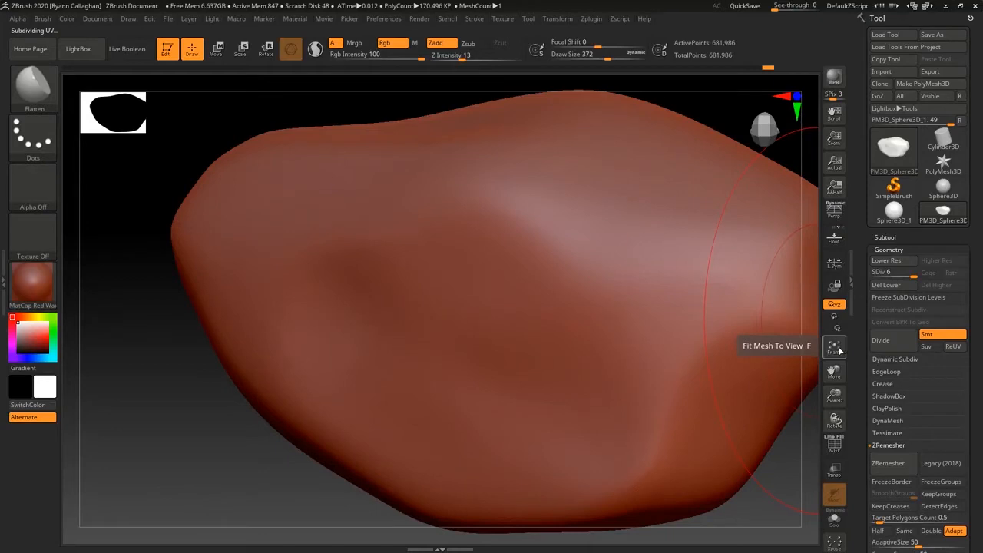
Fit the asteroid in the canvas with some space around it and change its material to MatCap Gray
click(834, 347)
drag(834, 396, 309, 315)
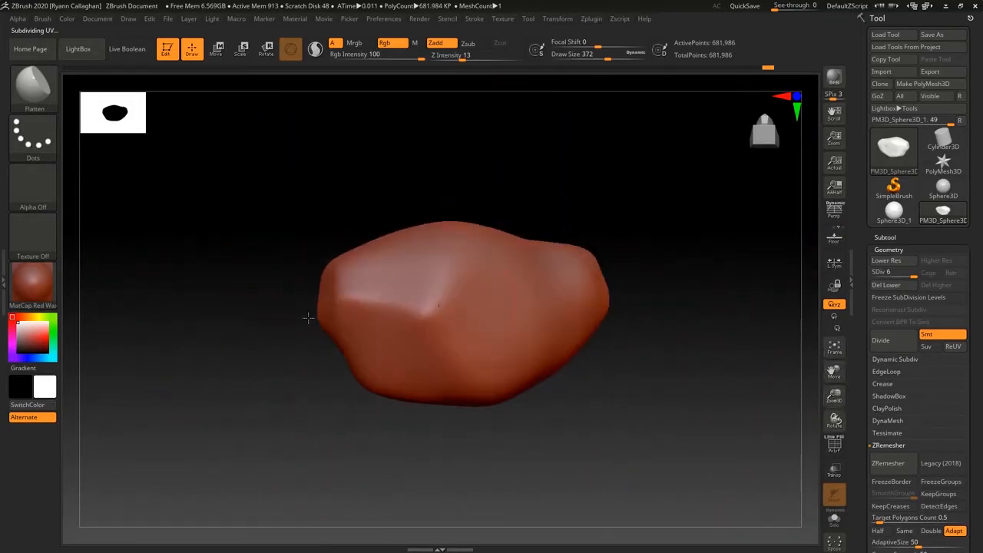
click(27, 286)
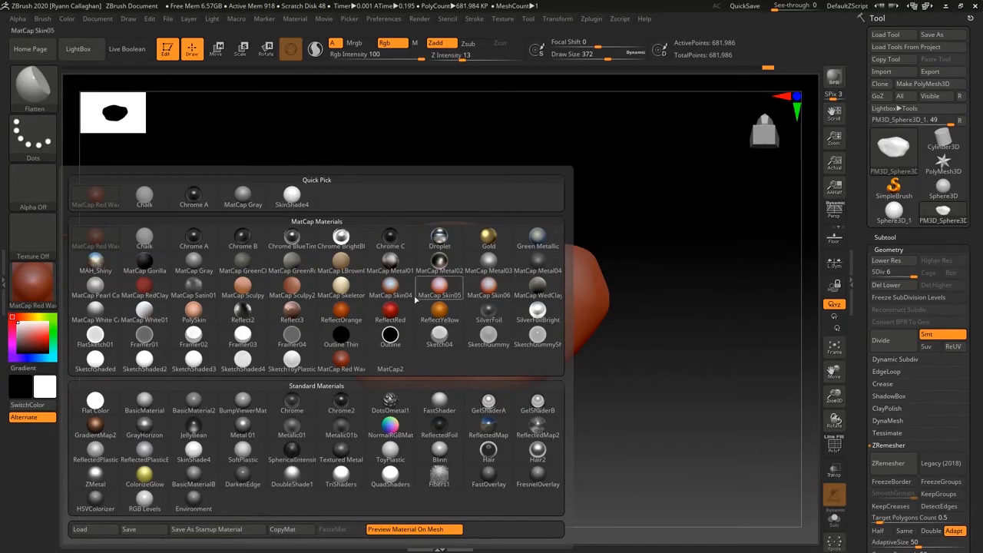
click(201, 265)
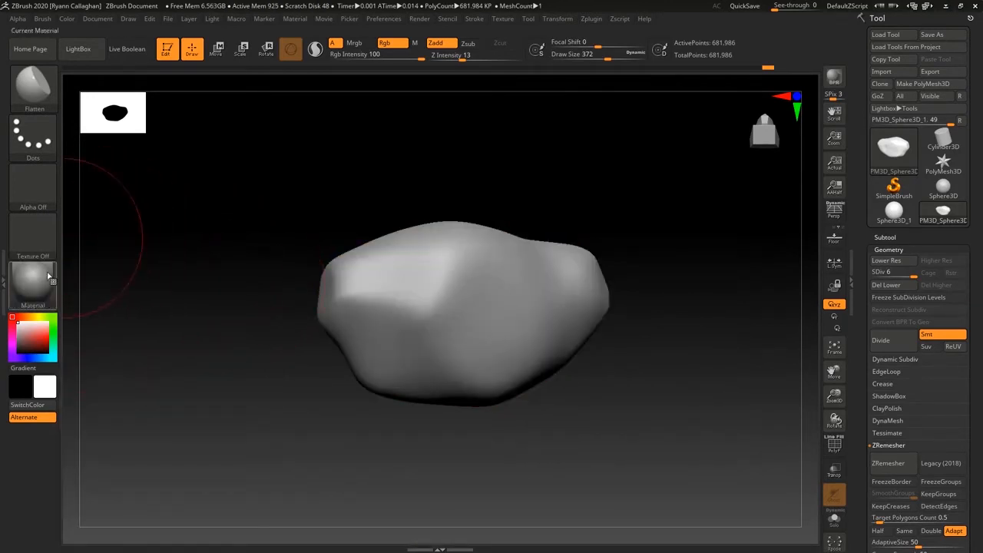
Set up the Standard brush with Alpha 23 and a Z Intensity of 9
click(34, 87)
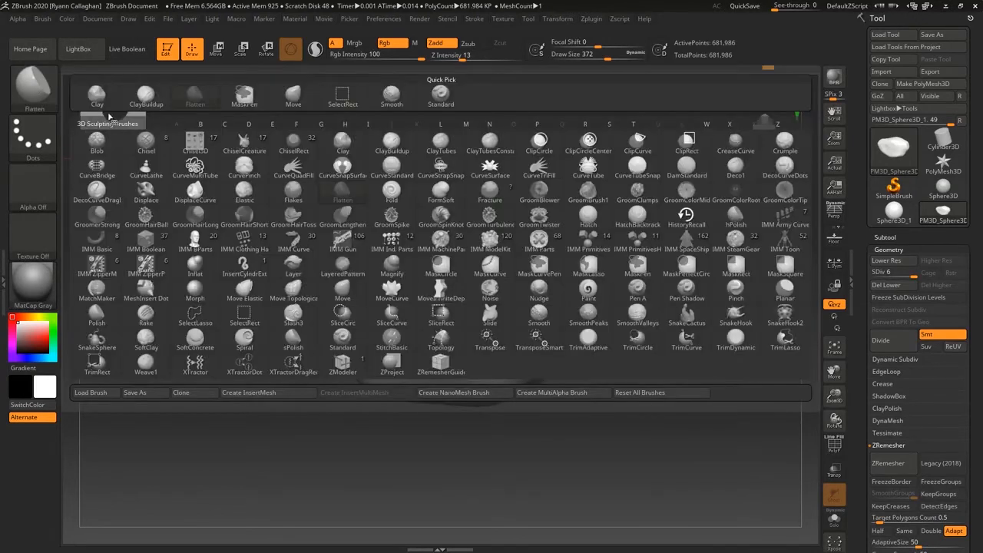
click(443, 95)
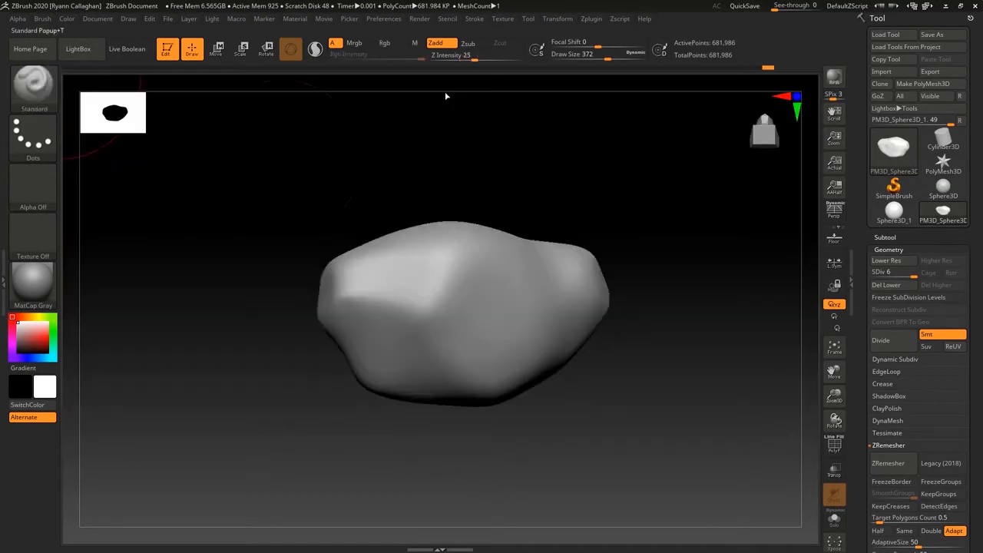
click(33, 187)
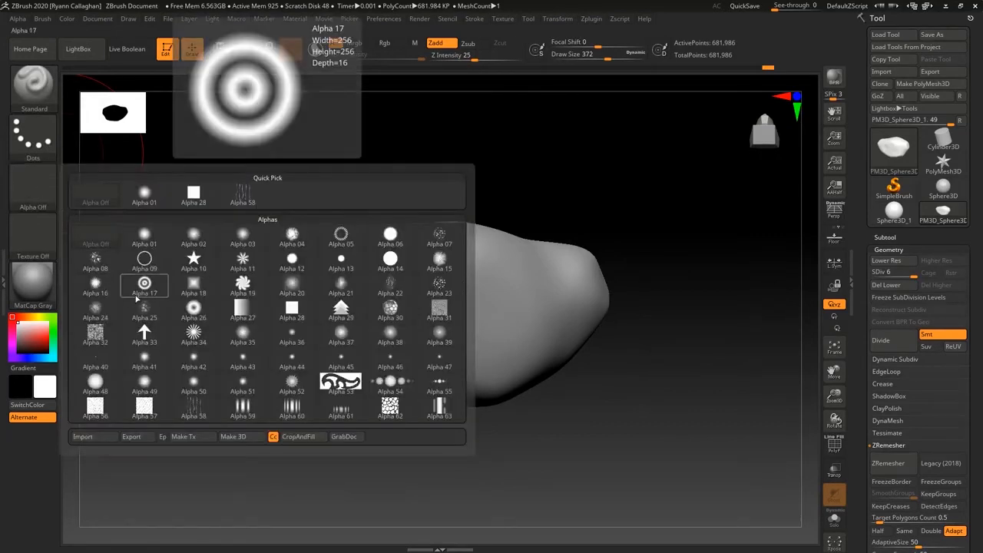
click(441, 288)
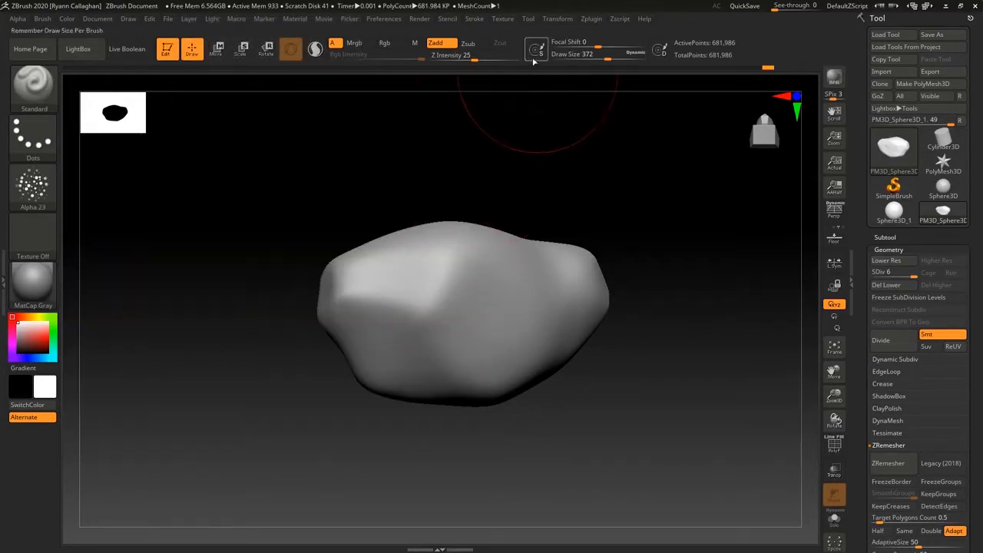
click(466, 58)
text(10)
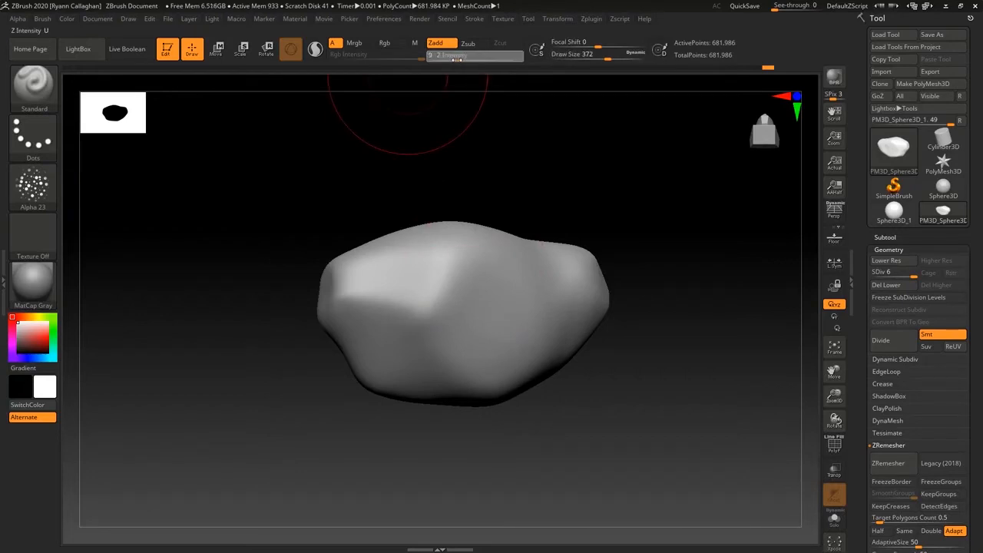
key(Return)
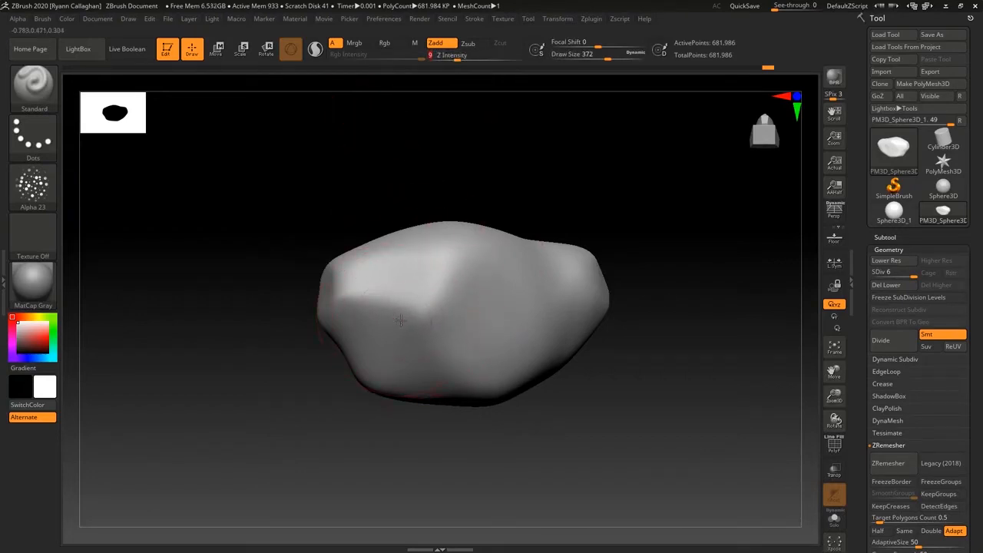
Try a test stroke of raised bumps on the asteroid's front face and undo it
drag(470, 309, 462, 305)
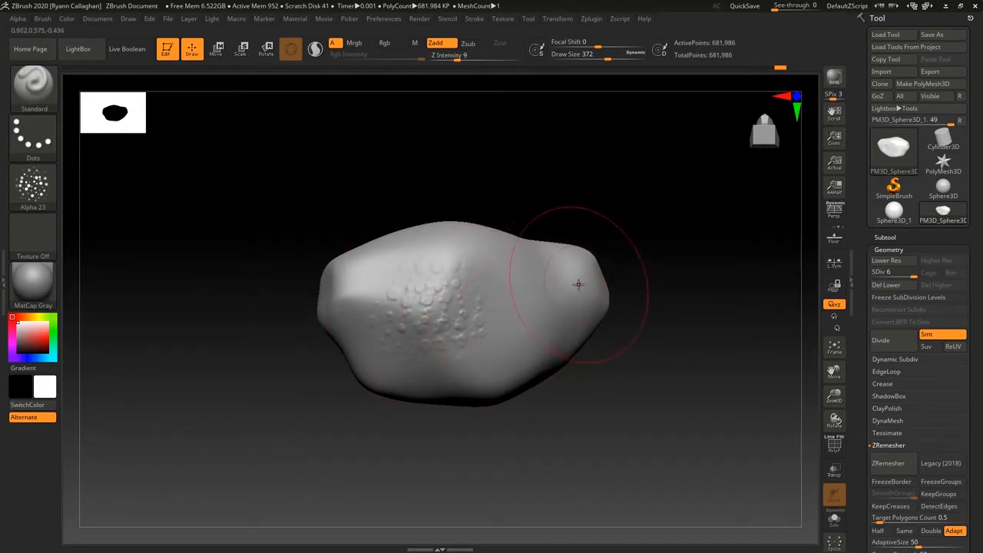
shift+drag(575, 286, 575, 285)
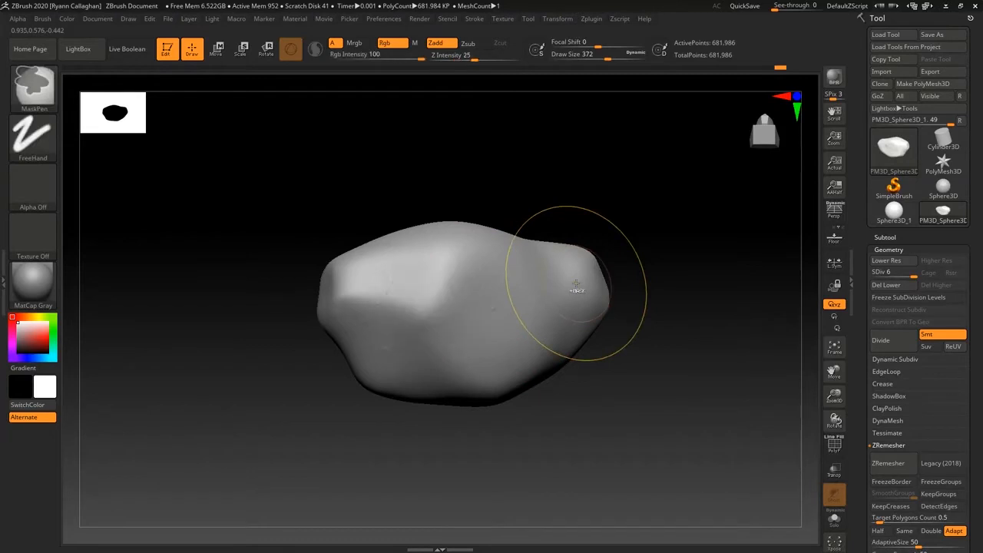
Switch the Standard brush to Zsub and stamp the first crater pits across the asteroid's front side
click(472, 45)
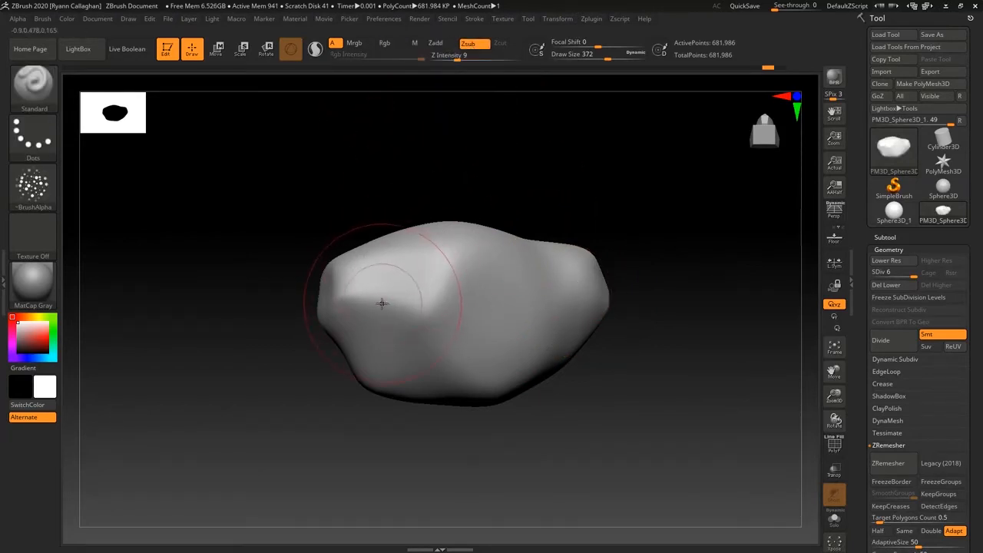
mouse_move(379, 304)
mouse_down()
mouse_move(445, 317)
mouse_move(530, 309)
mouse_up()
drag(662, 370, 612, 381)
drag(622, 286, 620, 289)
mouse_move(623, 378)
mouse_down()
mouse_move(634, 379)
mouse_move(643, 338)
mouse_up()
drag(567, 356, 555, 325)
mouse_move(689, 415)
mouse_down()
mouse_move(668, 391)
mouse_move(595, 435)
mouse_up()
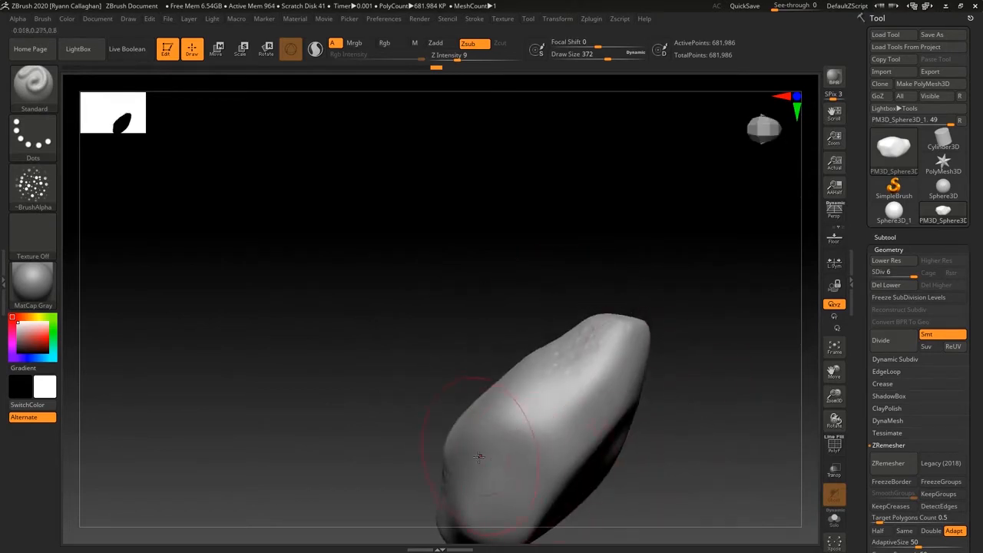
Carve crater pits over the asteroid's narrow ends and adjoining facets, working around the mesh with the Alpha 23 brush
drag(500, 442, 531, 418)
mouse_move(706, 391)
mouse_down()
mouse_move(653, 384)
mouse_move(714, 373)
mouse_move(610, 386)
mouse_up()
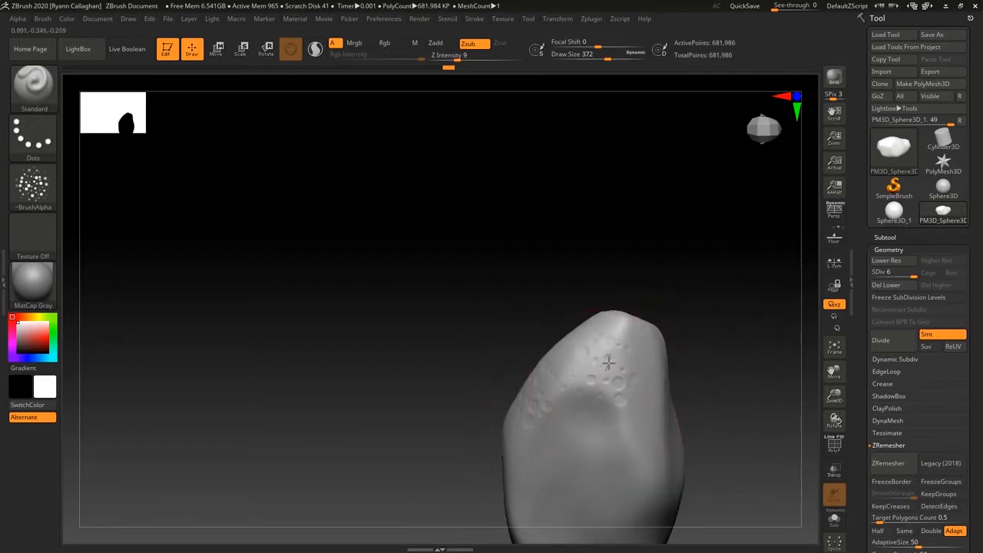
drag(720, 475, 715, 427)
drag(632, 469, 652, 405)
drag(727, 416, 720, 481)
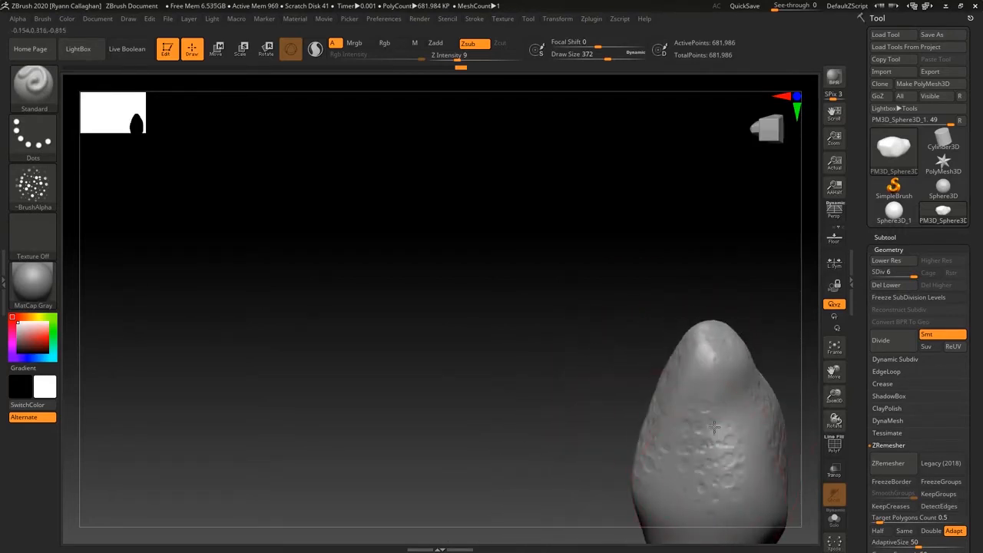
mouse_move(530, 437)
mouse_down()
mouse_move(588, 411)
mouse_move(691, 393)
mouse_up()
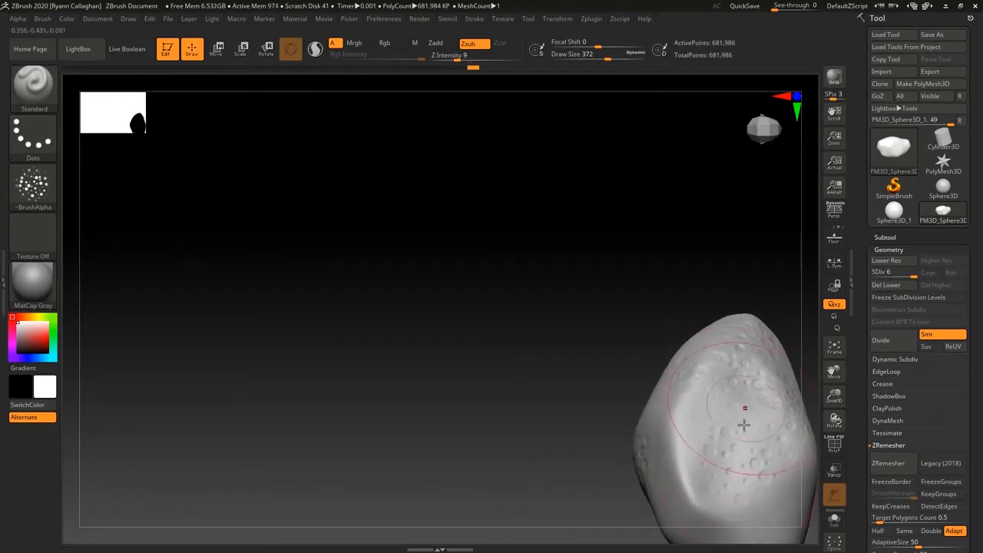
mouse_move(507, 371)
mouse_down()
mouse_move(545, 346)
mouse_move(710, 540)
mouse_up()
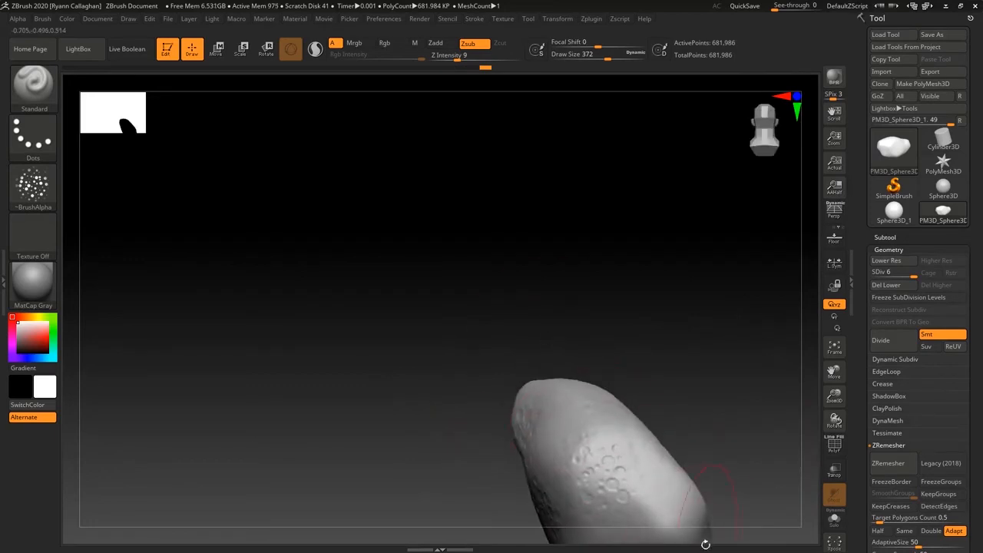
drag(750, 456, 669, 308)
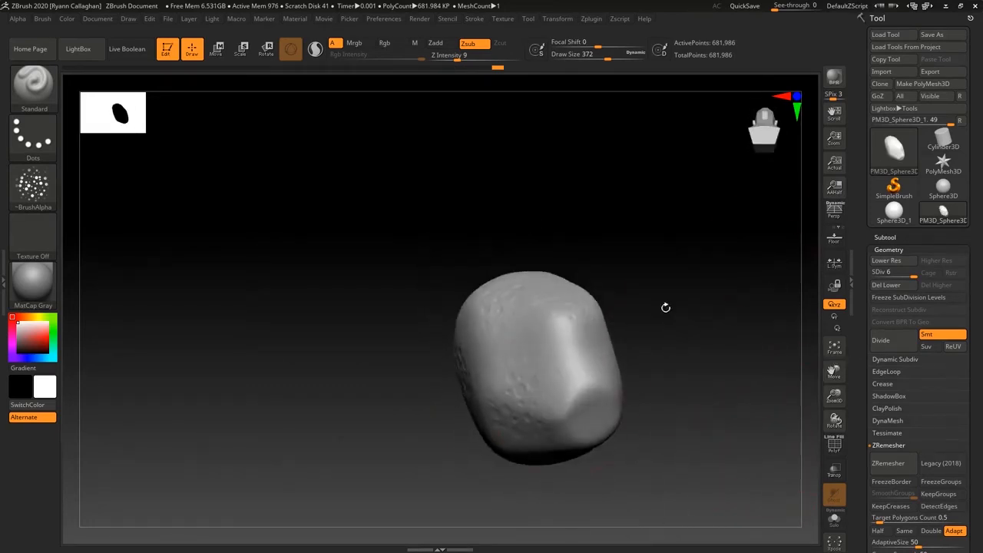
mouse_move(701, 437)
mouse_down()
mouse_move(713, 417)
mouse_move(653, 437)
mouse_up()
drag(590, 418, 608, 413)
drag(713, 445, 715, 458)
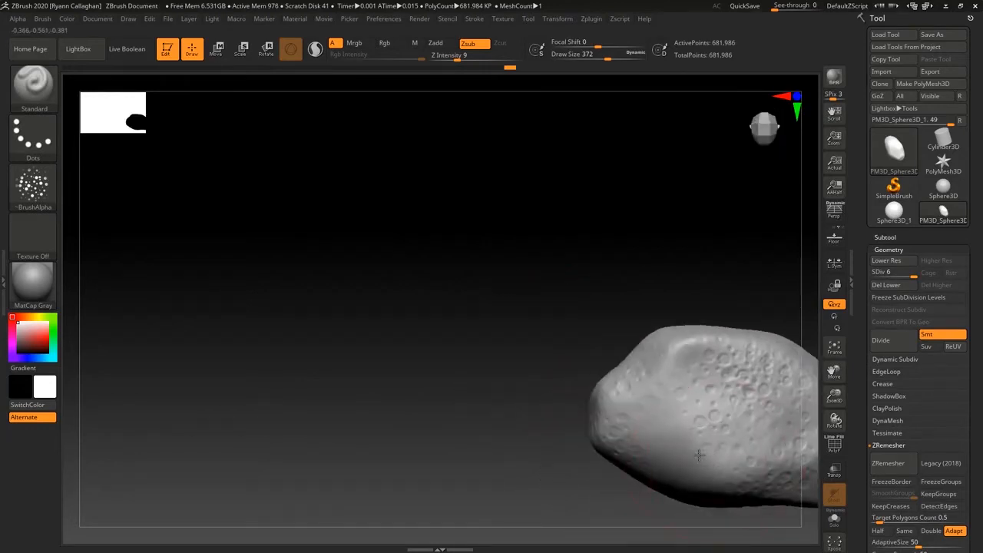
Continue the crater texture over the asteroid's still smooth sides, overlapping the pits already stamped
drag(834, 371, 615, 262)
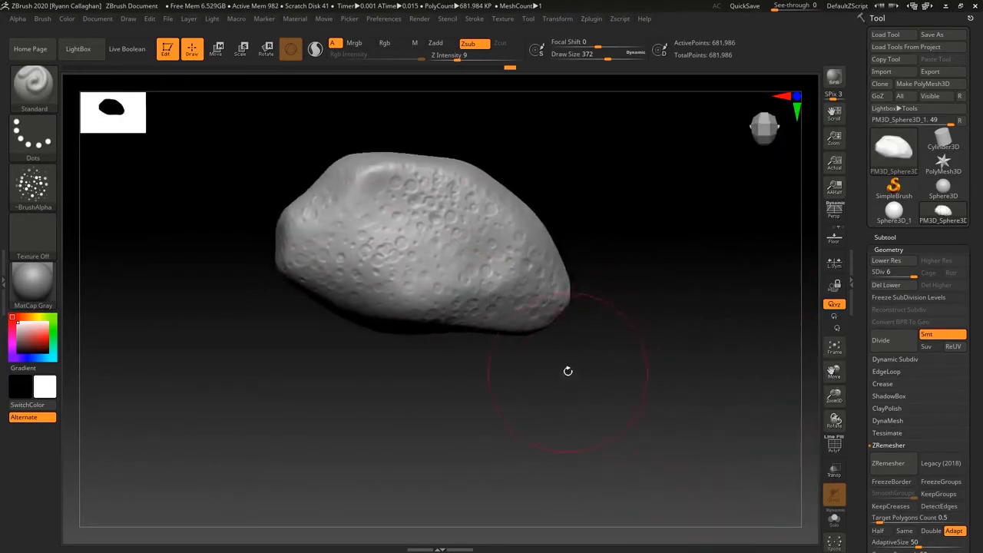
drag(568, 371, 589, 270)
drag(340, 329, 298, 370)
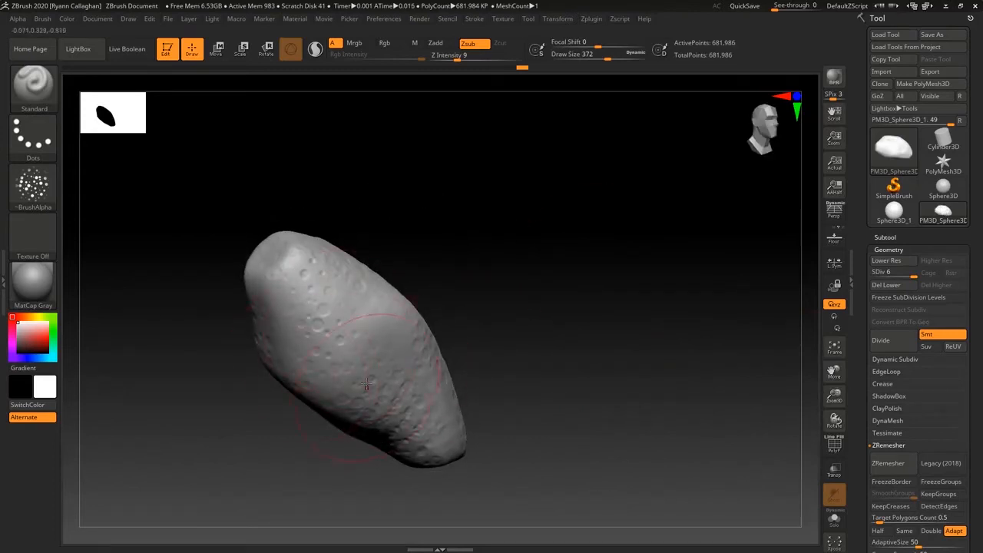
drag(535, 264, 579, 289)
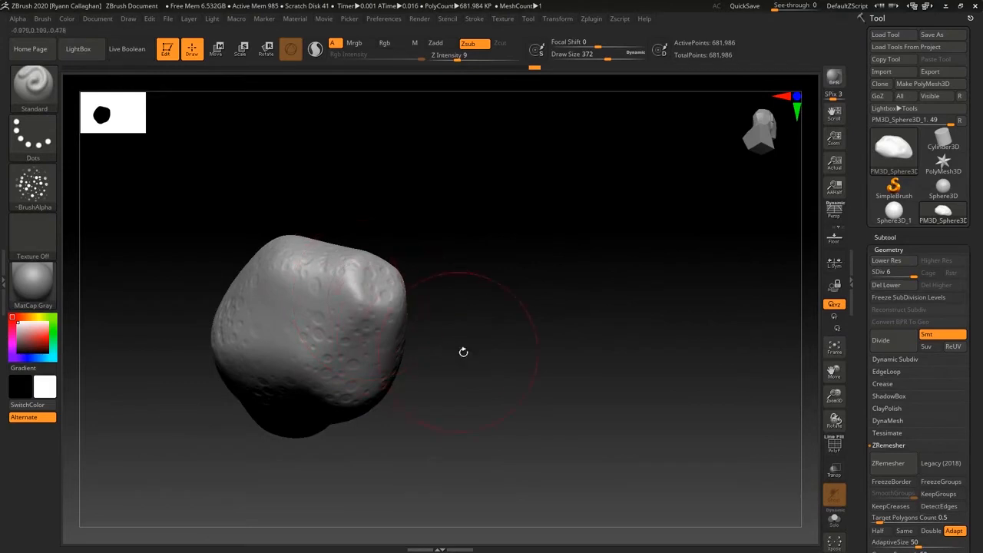
drag(463, 351, 504, 325)
drag(442, 307, 413, 322)
drag(330, 386, 421, 388)
drag(304, 383, 264, 382)
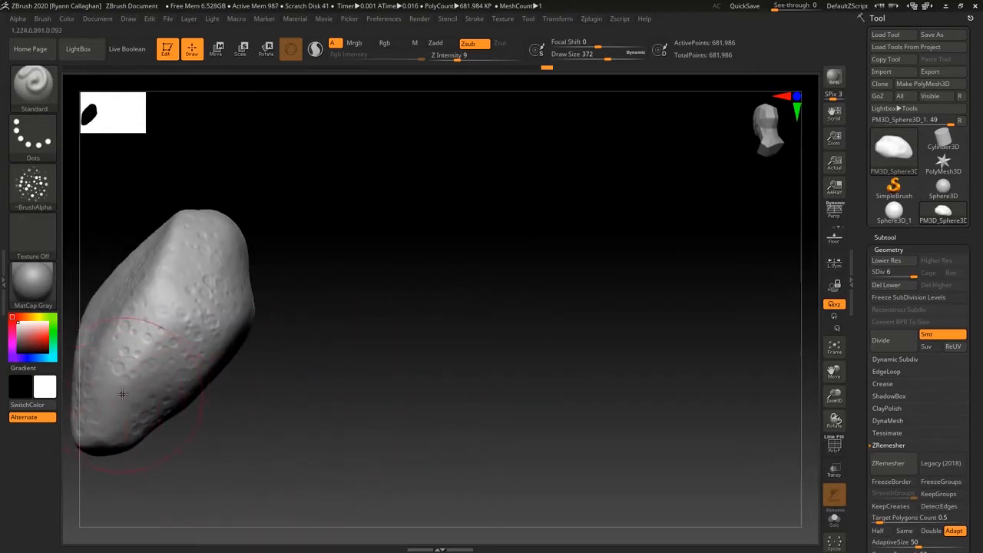
drag(324, 373, 392, 408)
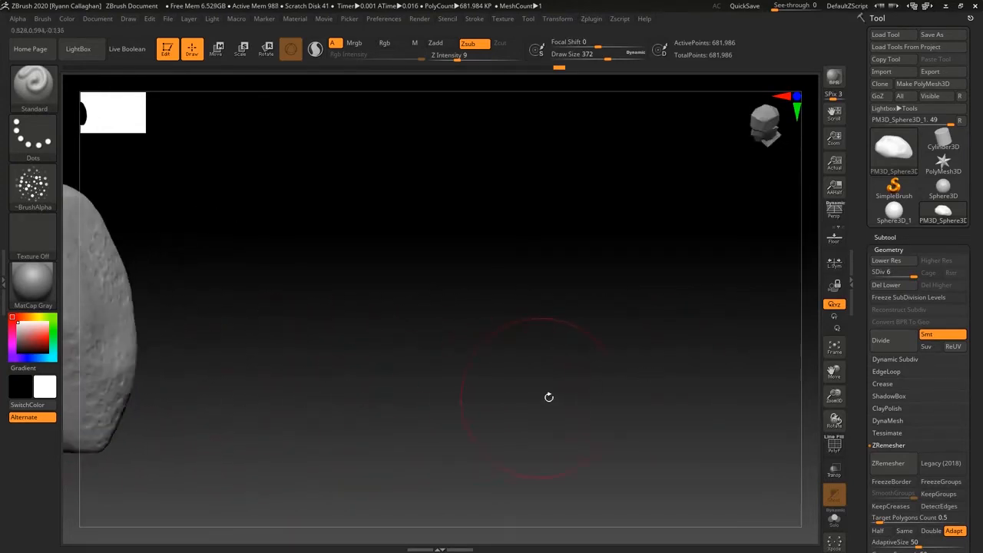
Fill the remaining smooth patches with crater pits so the texture covers the whole asteroid
drag(830, 370, 941, 386)
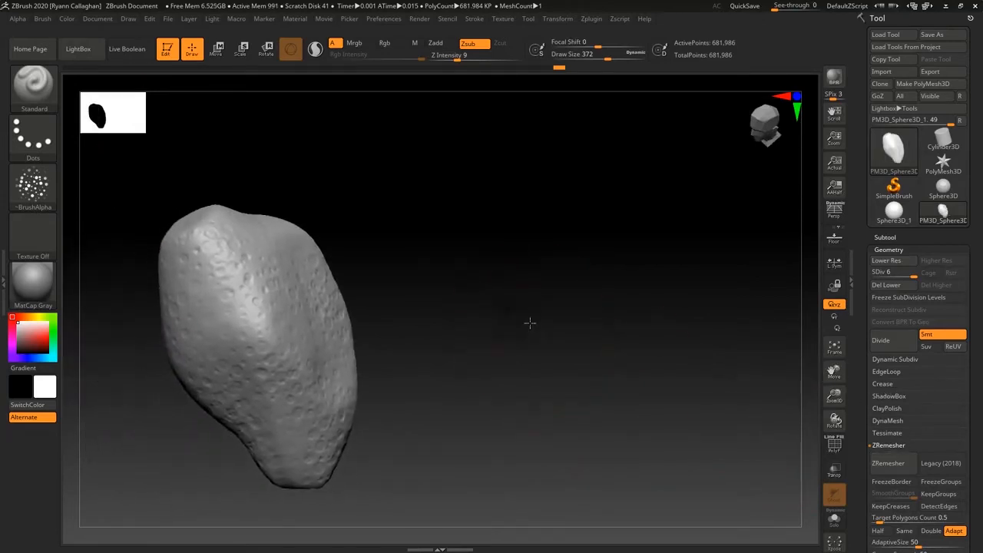
drag(529, 323, 494, 332)
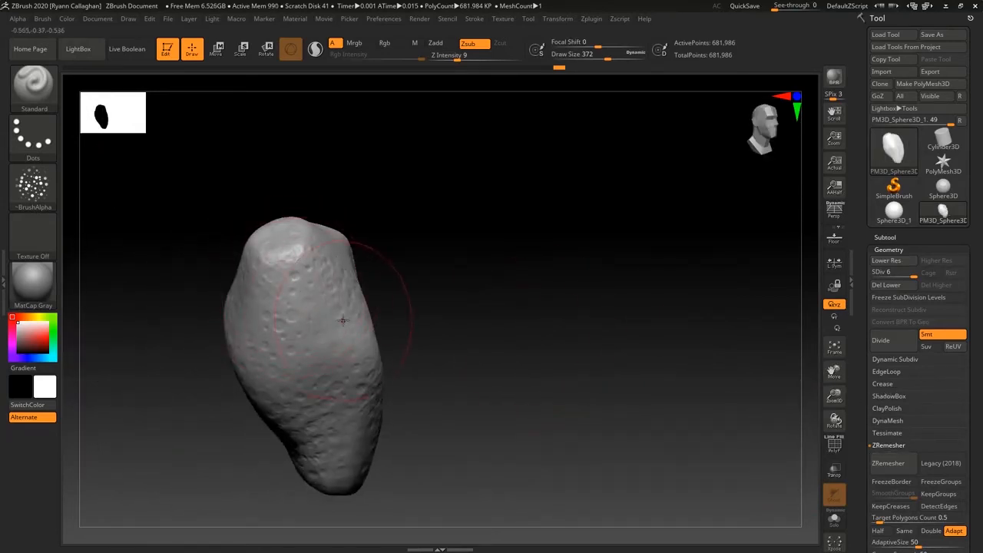
mouse_move(459, 243)
mouse_down()
mouse_move(467, 309)
mouse_move(548, 389)
mouse_move(521, 425)
mouse_move(341, 377)
mouse_up()
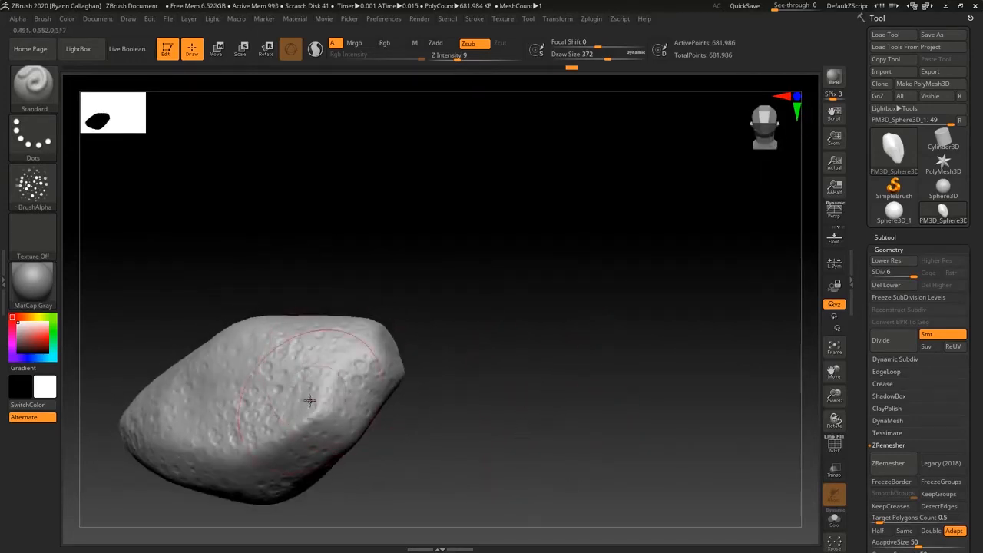
drag(499, 361, 587, 457)
drag(254, 395, 471, 346)
drag(834, 371, 960, 353)
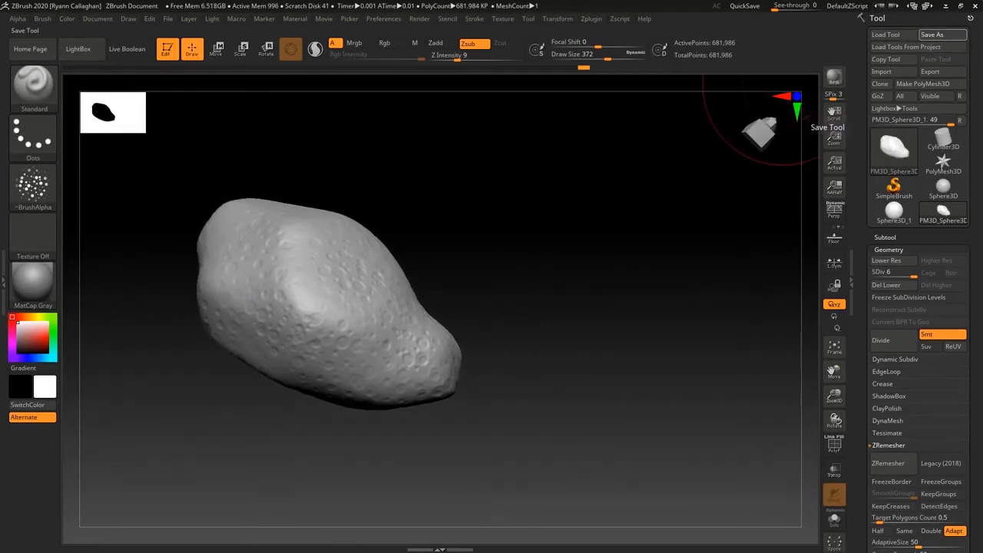
Start saving the tool and create and open a new folder named asteroid004 inside the asteroids folder
click(932, 34)
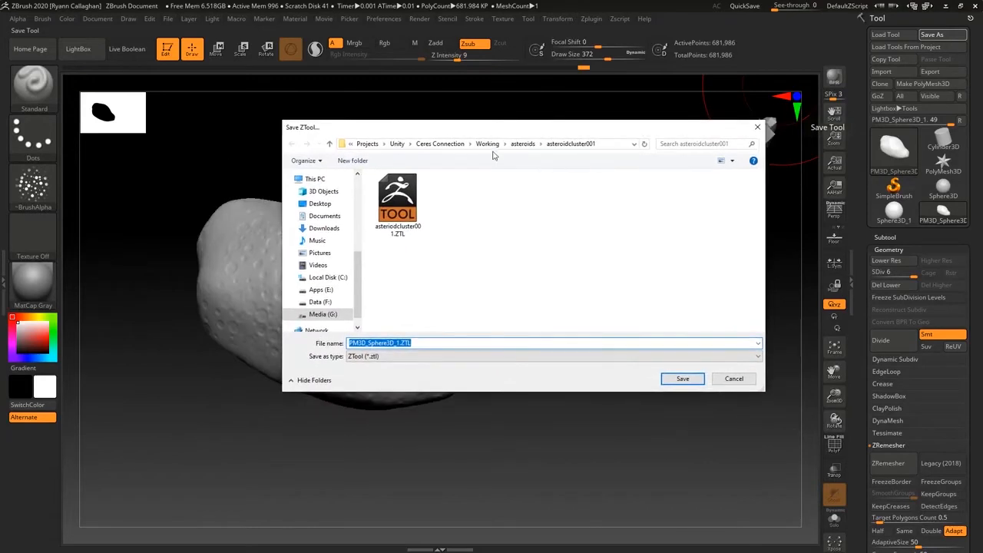
click(521, 144)
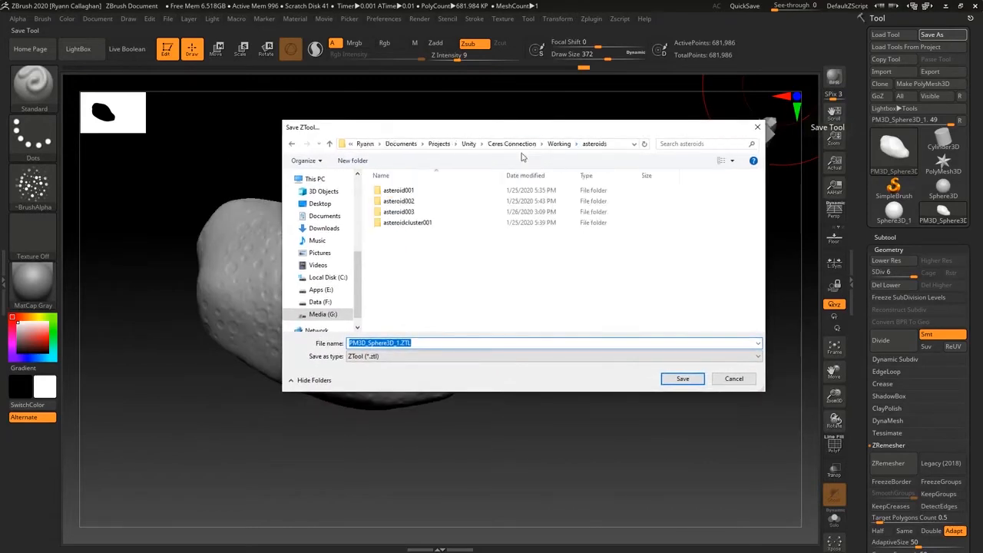
click(352, 160)
text(asteroid004)
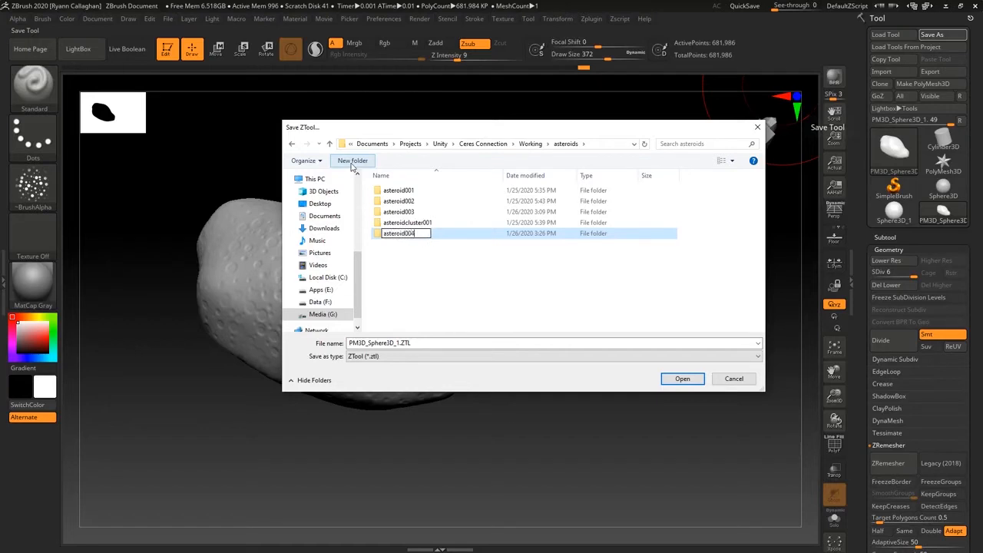
key(Return)
double_click(398, 223)
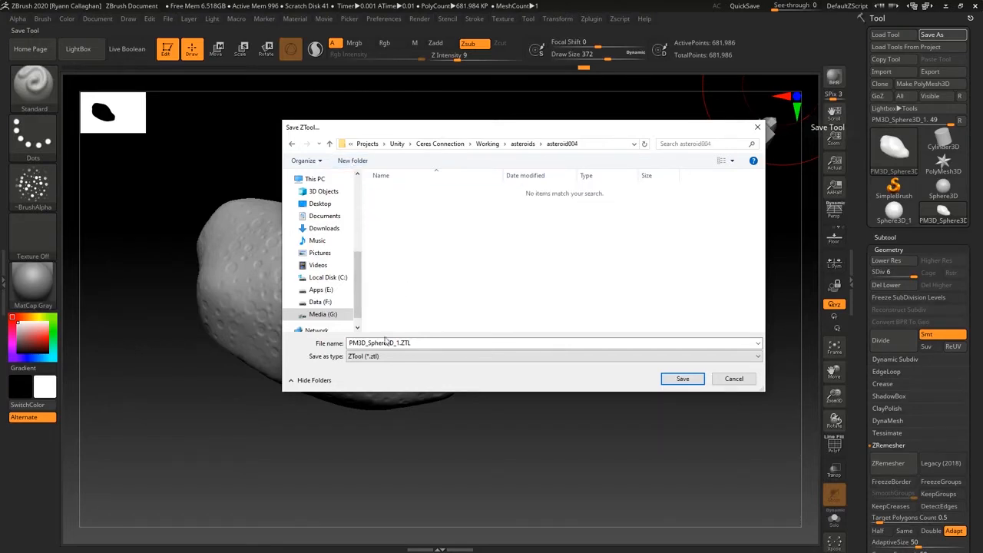
Name the tool file asteroid004.ZTL and save it in the asteroid004 folder
click(399, 343)
drag(400, 343, 328, 350)
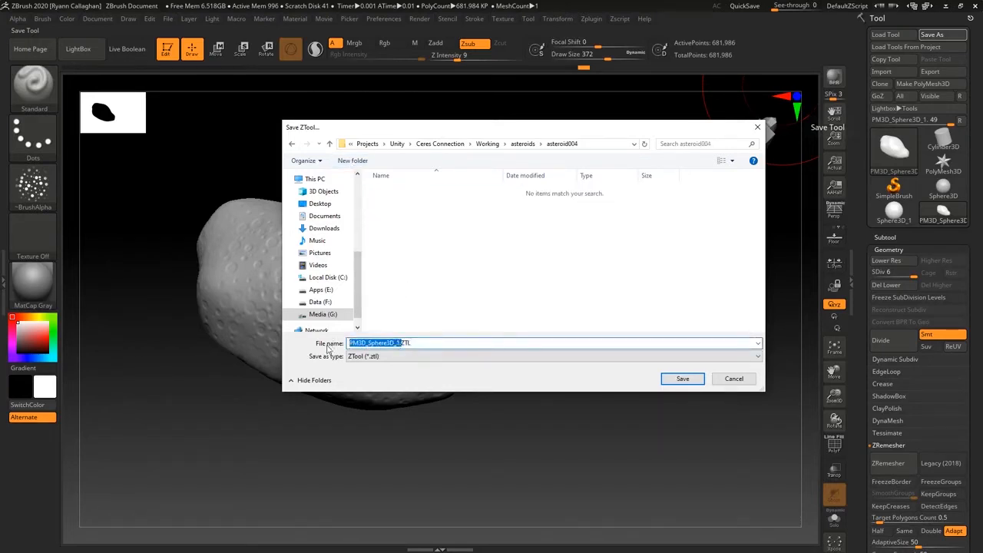
text(asteroid004)
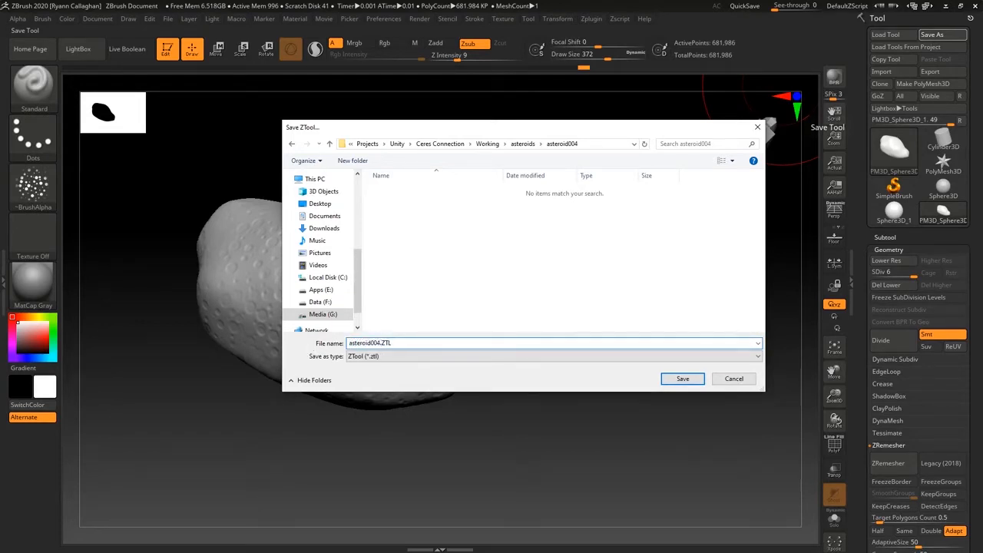
key(Return)
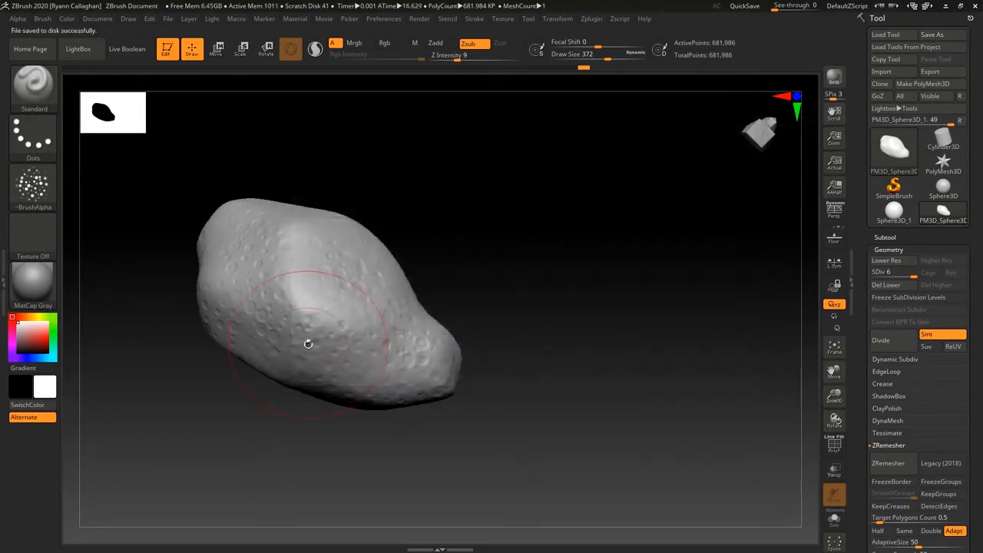
Lower the asteroid to subdivision level 1 and export it in OBJ format as asteroid004_lowpoly.obj
drag(914, 277, 838, 294)
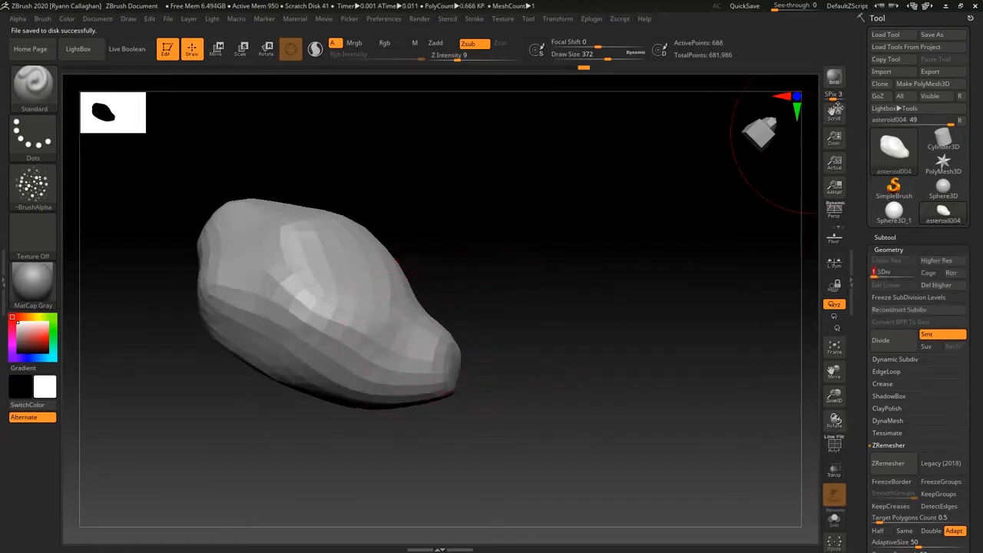
click(939, 72)
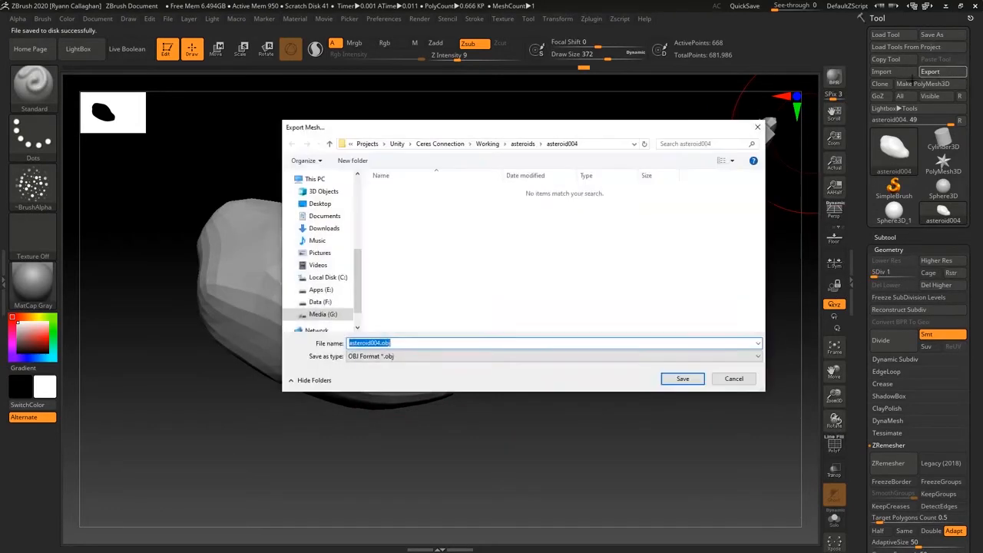
click(380, 344)
text(_lowpoly)
key(Return)
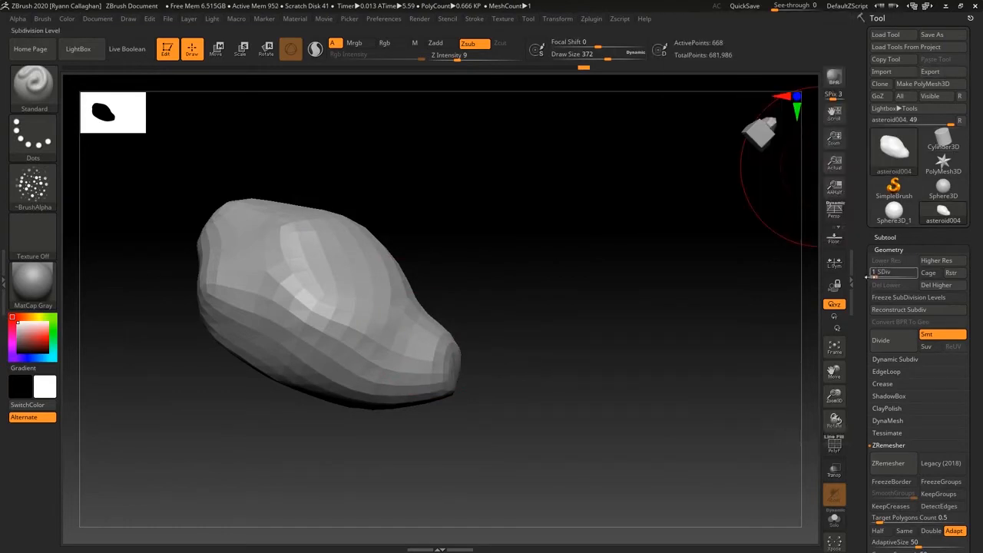
Raise the asteroid to subdivision level 6 and export it in OBJ format as asteroid004_highpoly.OBJ
drag(876, 273, 916, 273)
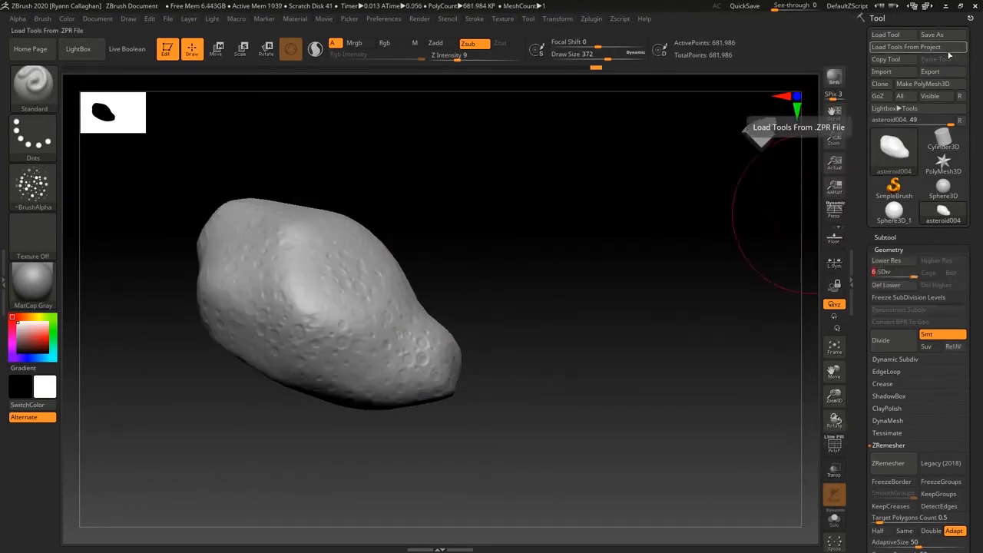
click(930, 72)
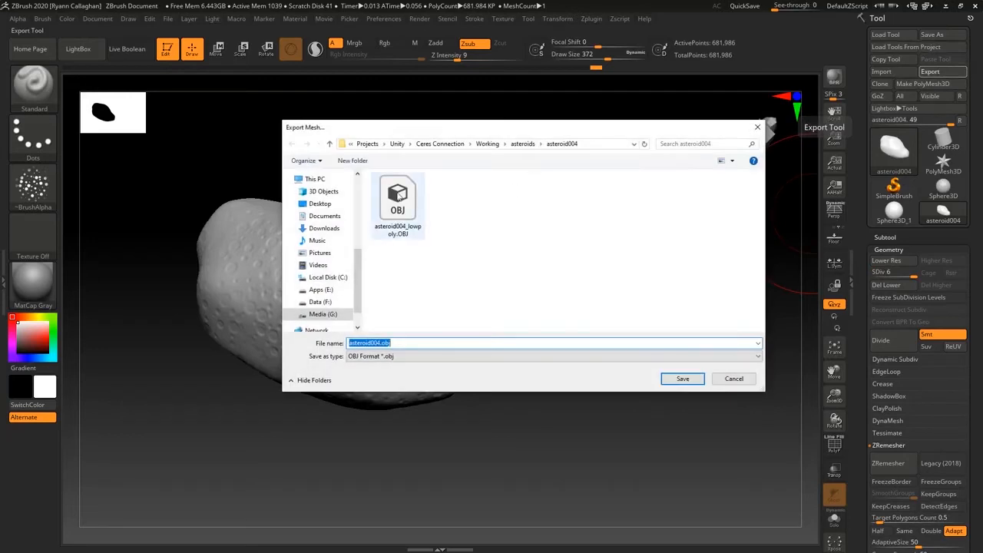
click(376, 343)
double_click(395, 344)
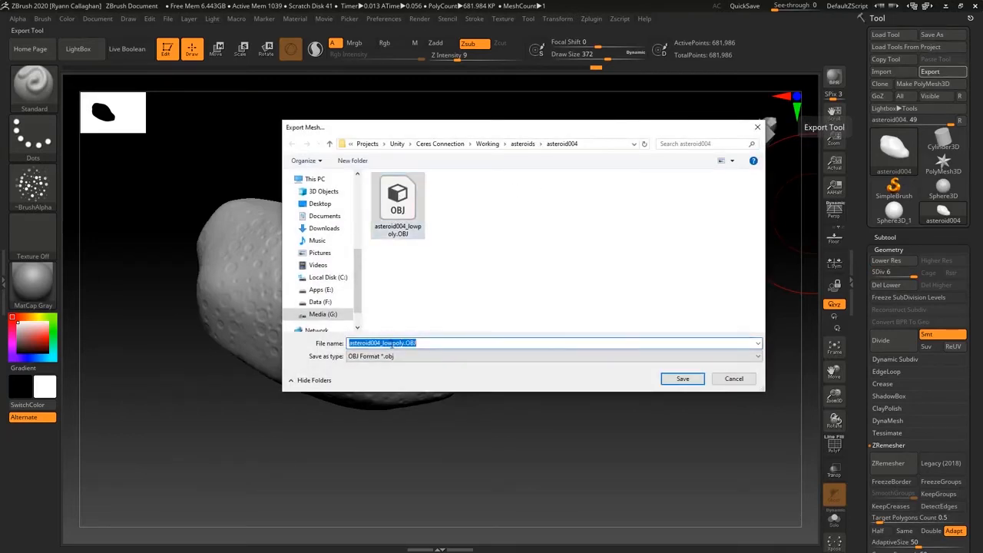
click(392, 343)
key(BackSpace)
key(BackSpace)
key(BackSpace)
text(high)
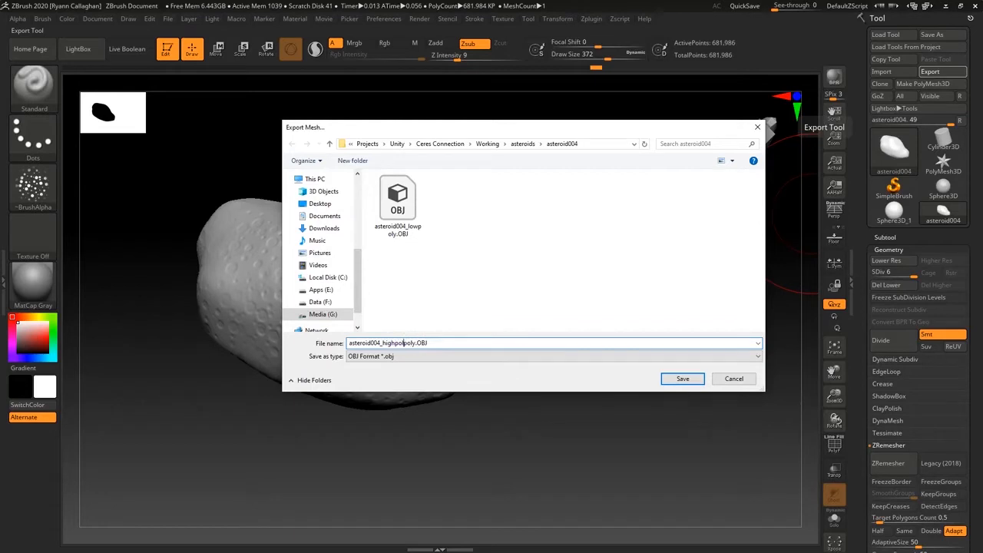
key(BackSpace)
key(BackSpace)
click(691, 380)
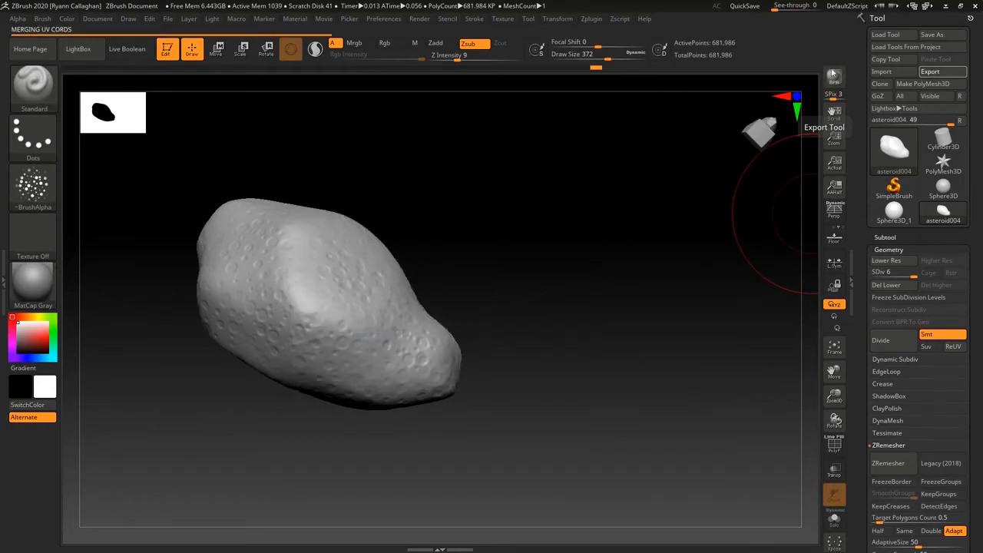
Close ZBrush without saving the project changes
click(975, 8)
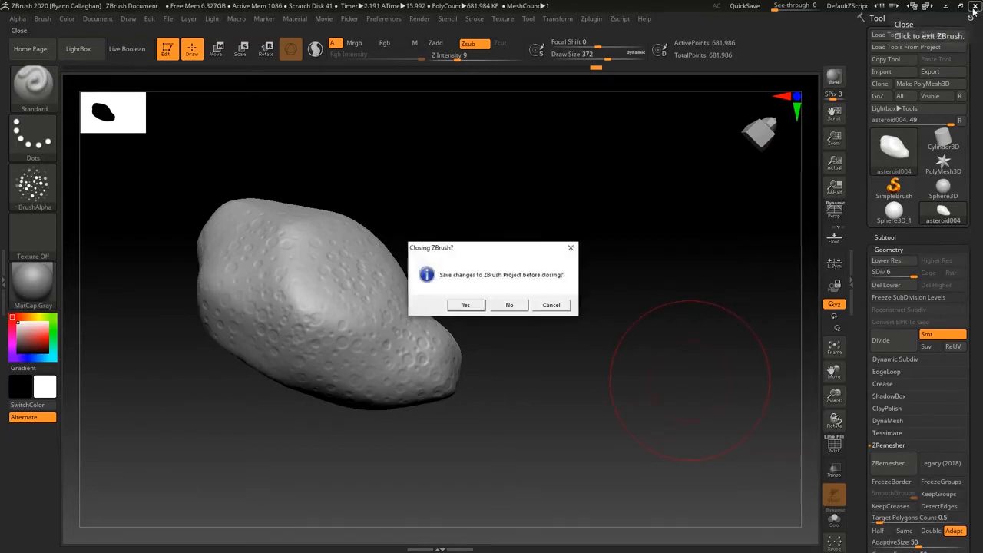
click(511, 305)
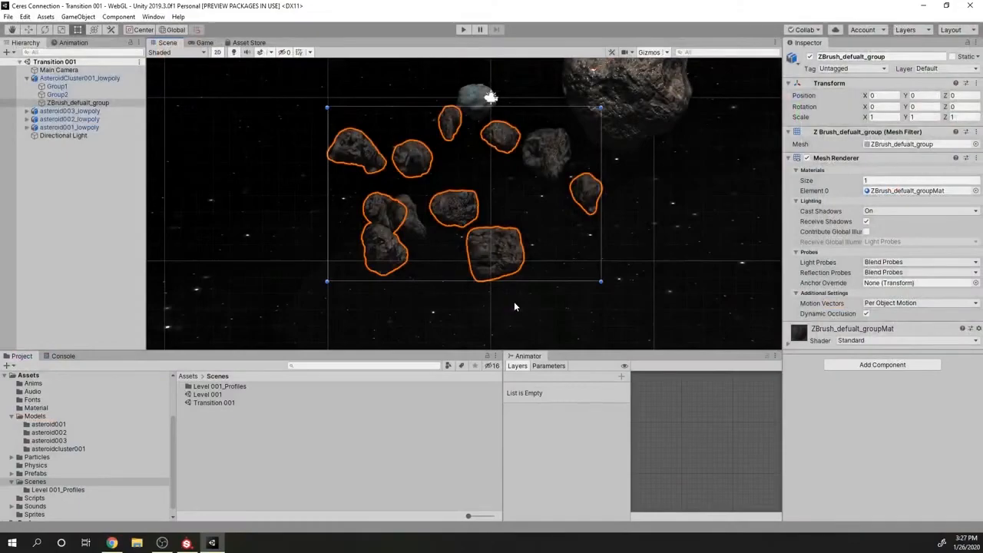
Switch to Substance Painter and start a new project
click(185, 542)
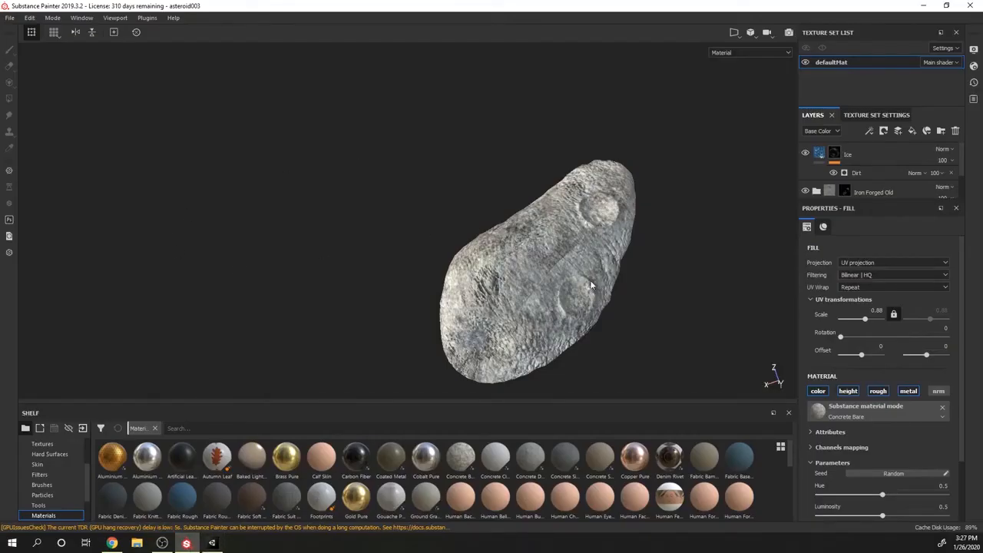
click(9, 18)
click(15, 29)
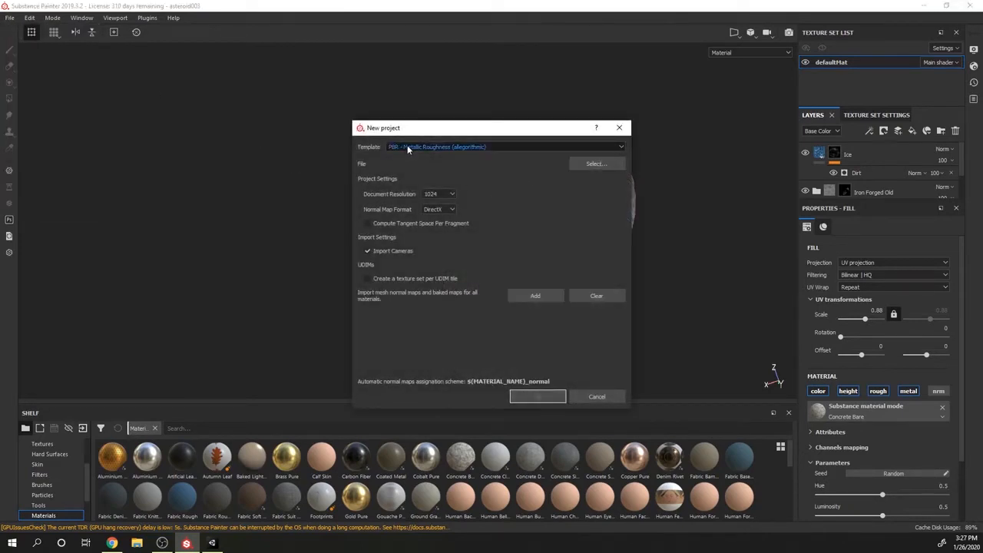
Try the Unity 5 (allegorithmic) template for the new project and return to PBR - Metallic Roughness (allegorithmic)
click(410, 147)
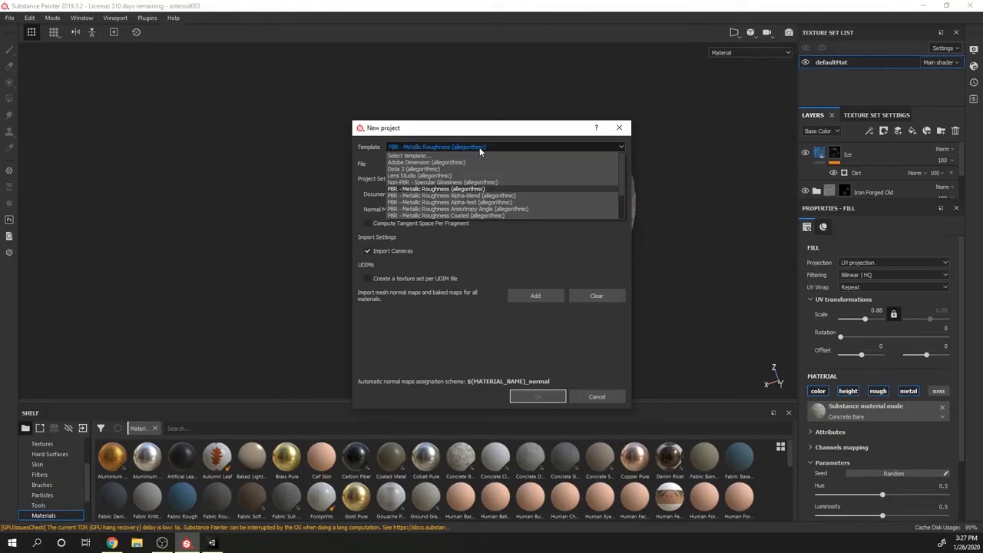
scroll(566, 204, down, 2)
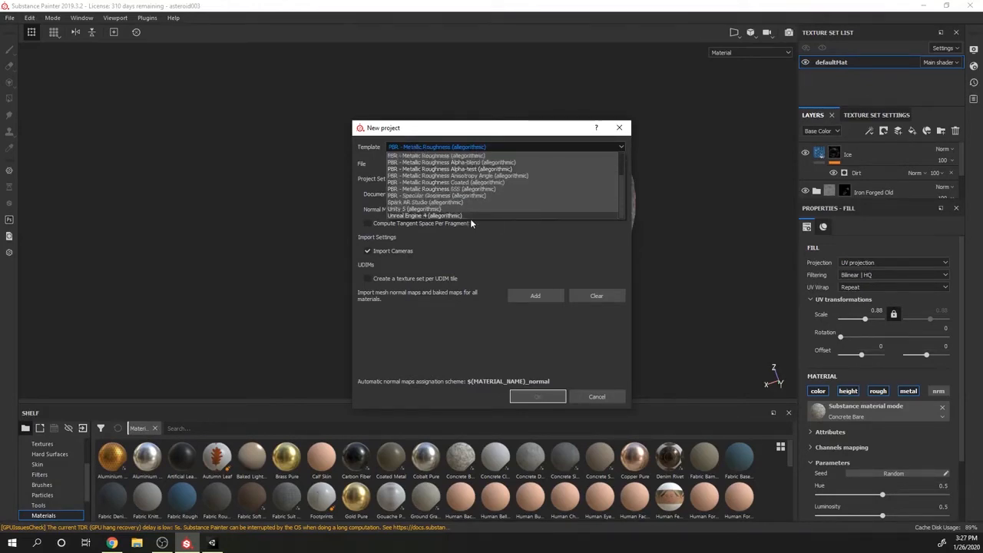
click(437, 208)
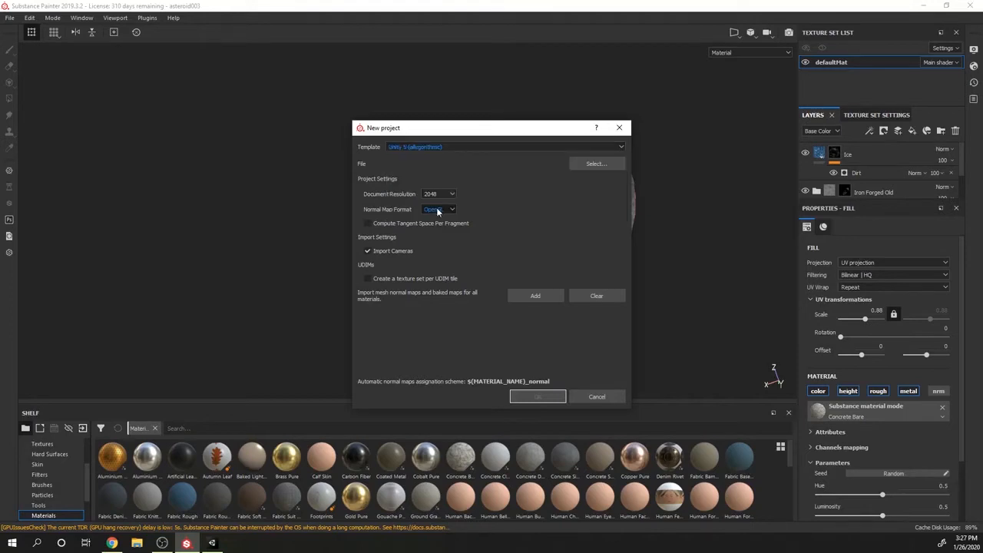
click(433, 148)
scroll(437, 173, up, 4)
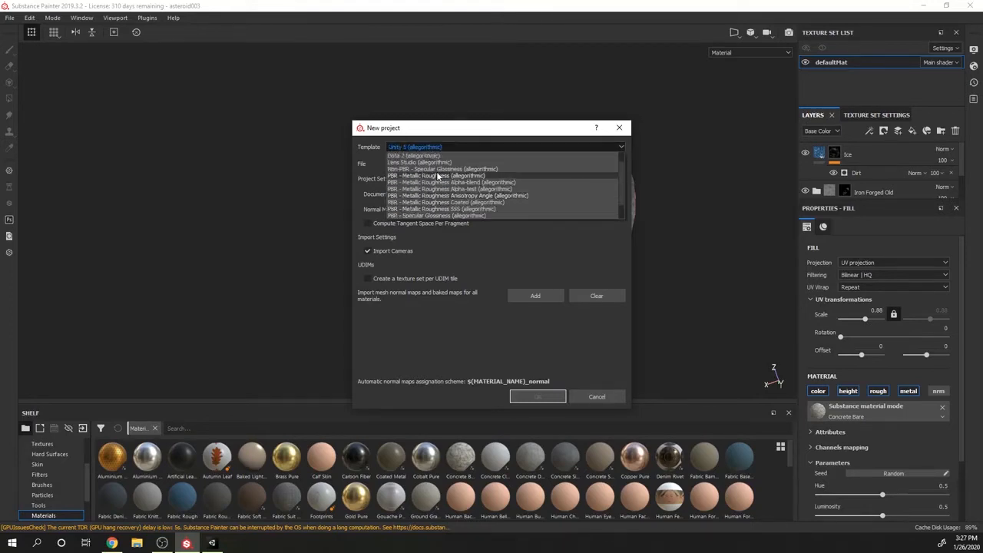
click(436, 175)
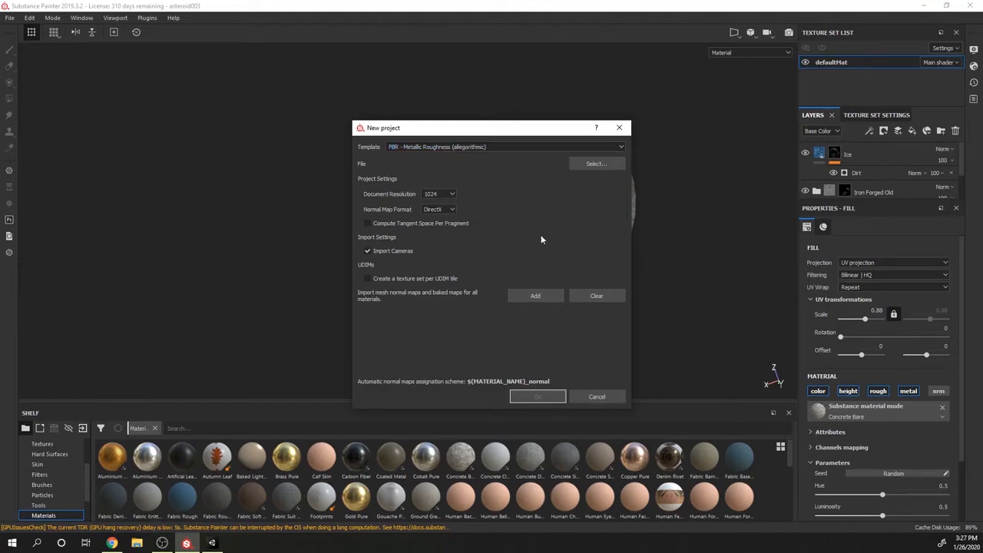
Load asteroid004_lowpoly.OBJ from the asteroid004 folder as the project mesh and create the project, discarding the changes to the open project
click(585, 163)
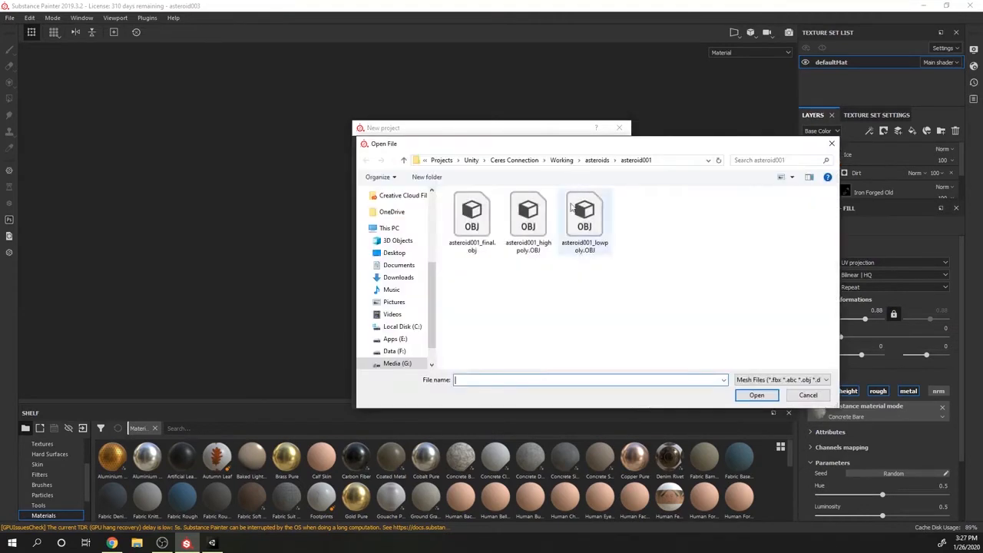
click(592, 162)
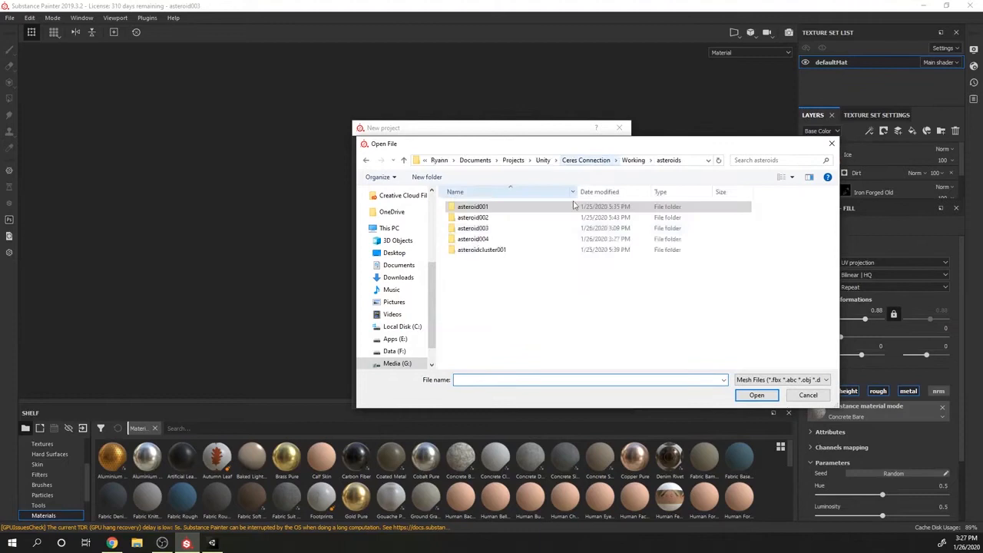
double_click(471, 239)
click(522, 244)
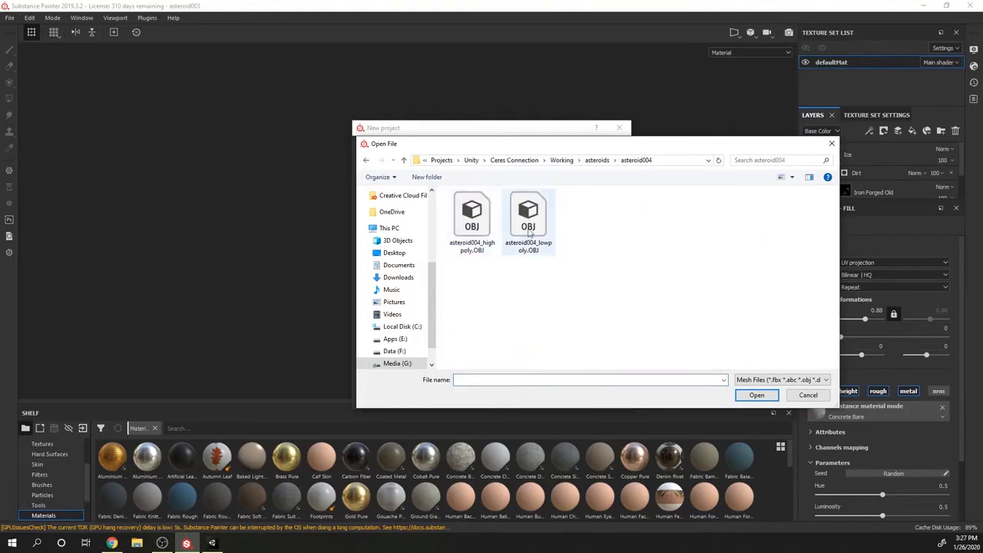
click(756, 395)
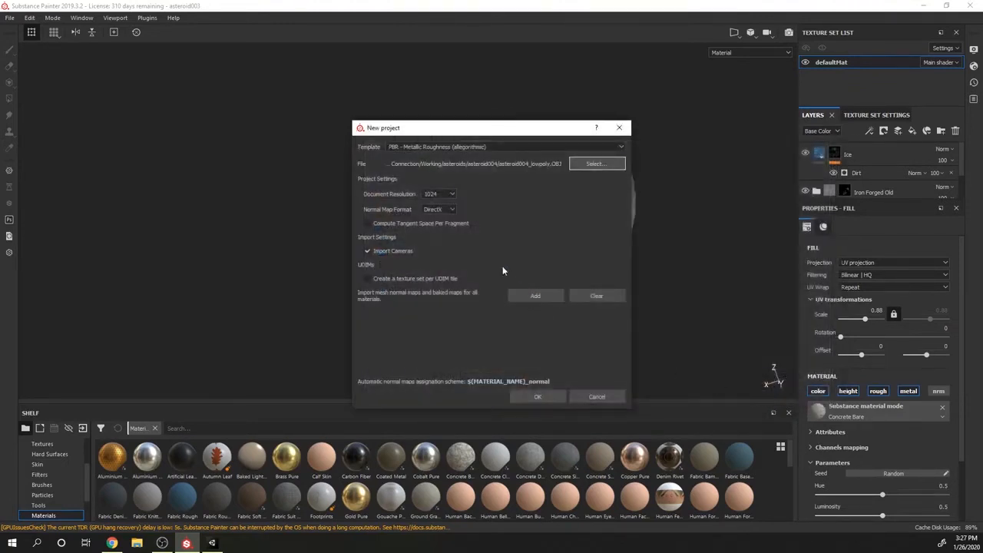
click(542, 396)
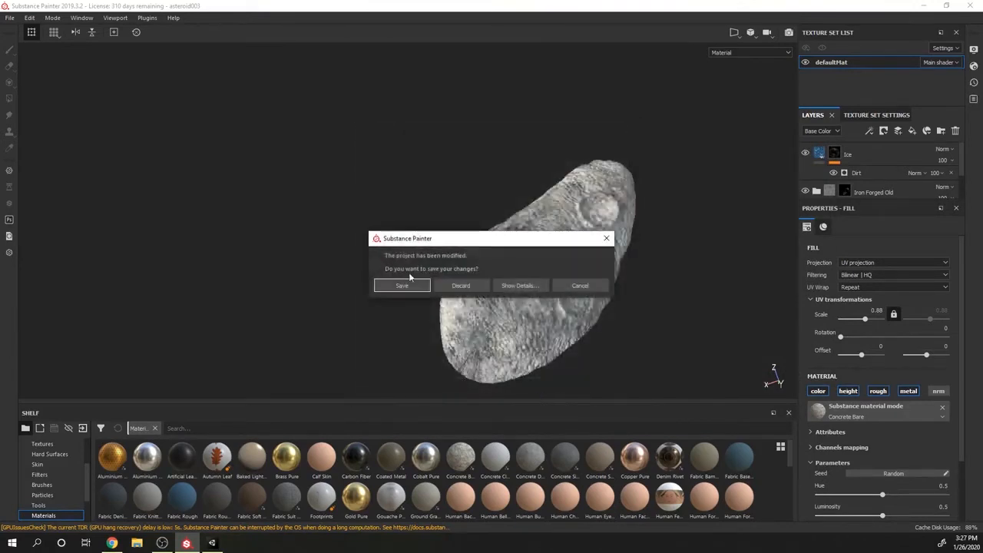
click(462, 286)
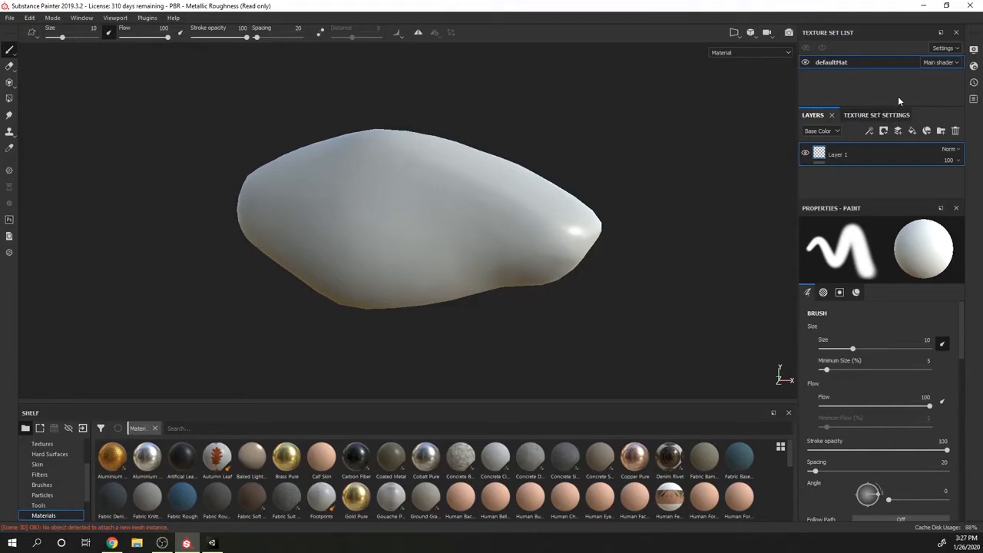
Open the mesh map baking settings for the defaultMat texture set and exclude the ID map
click(886, 117)
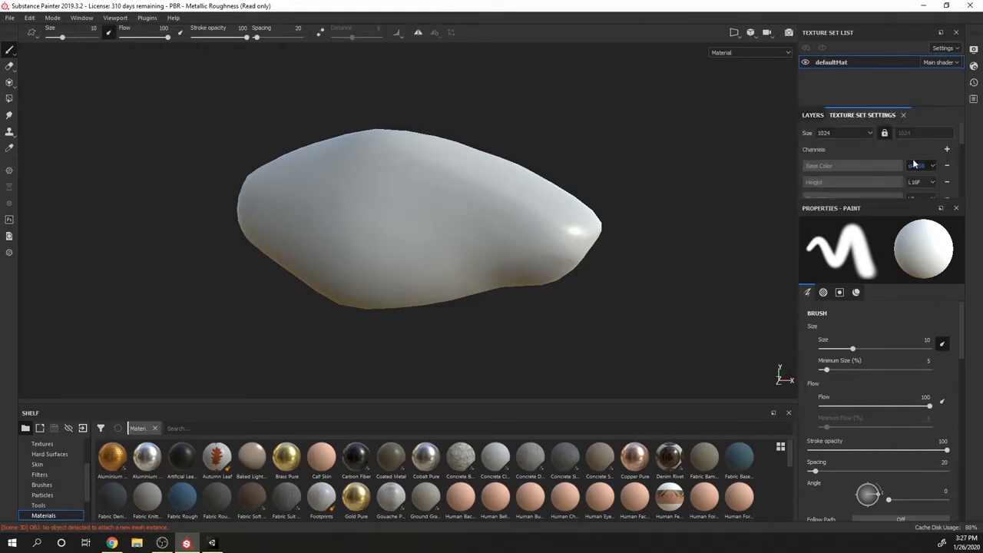
drag(959, 199, 979, 391)
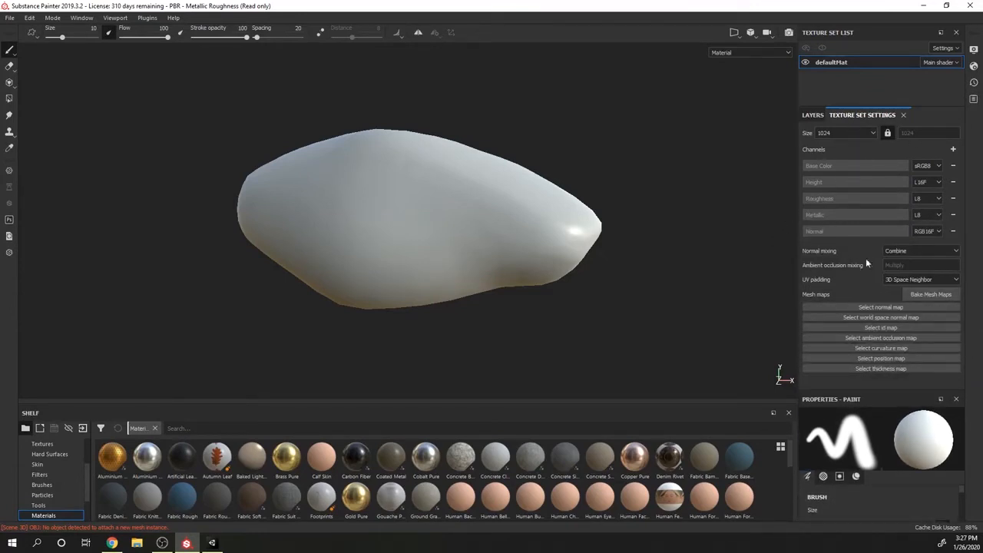
click(931, 294)
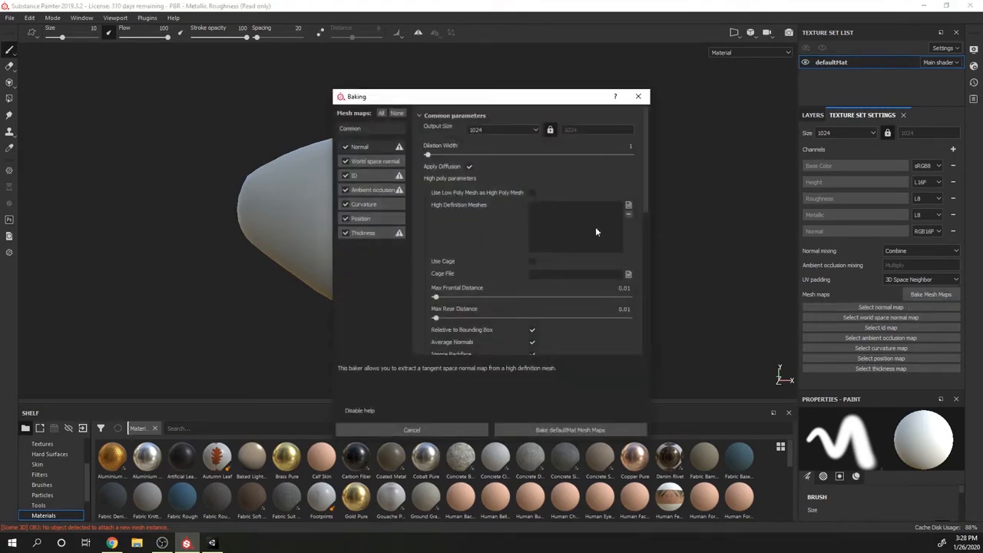
click(345, 176)
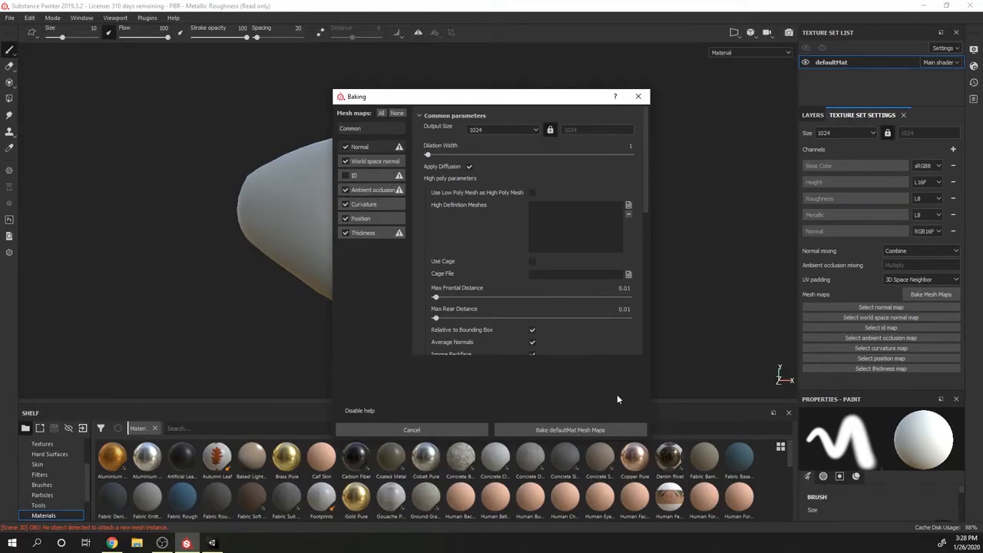
Bake the defaultMat mesh maps without assigning a high definition mesh
scroll(616, 282, down, 1)
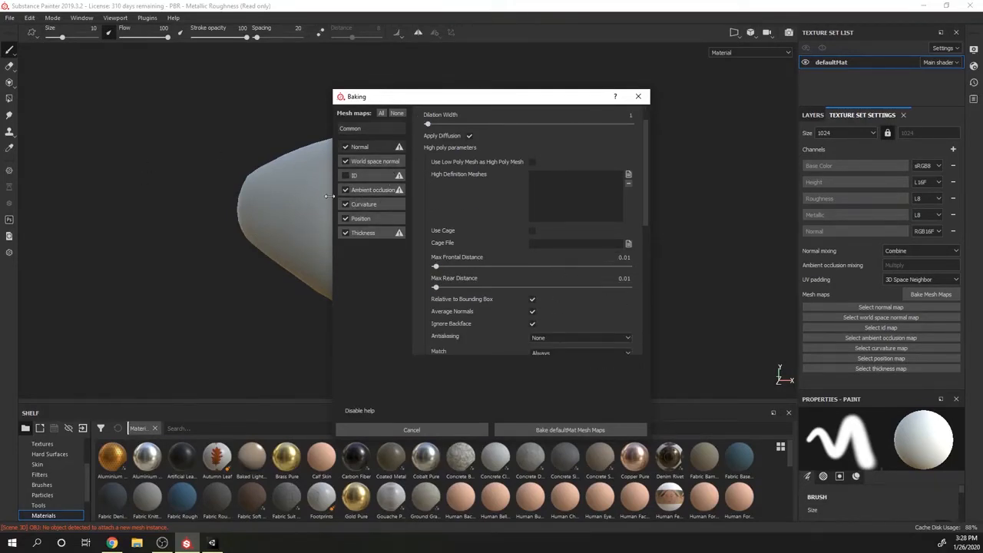
scroll(530, 313, down, 2)
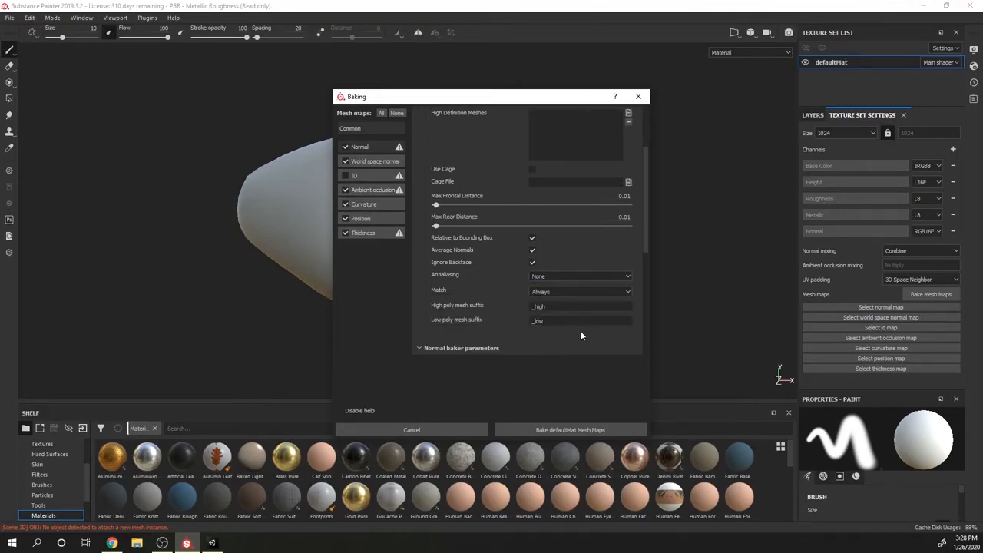
scroll(568, 361, down, 1)
click(550, 430)
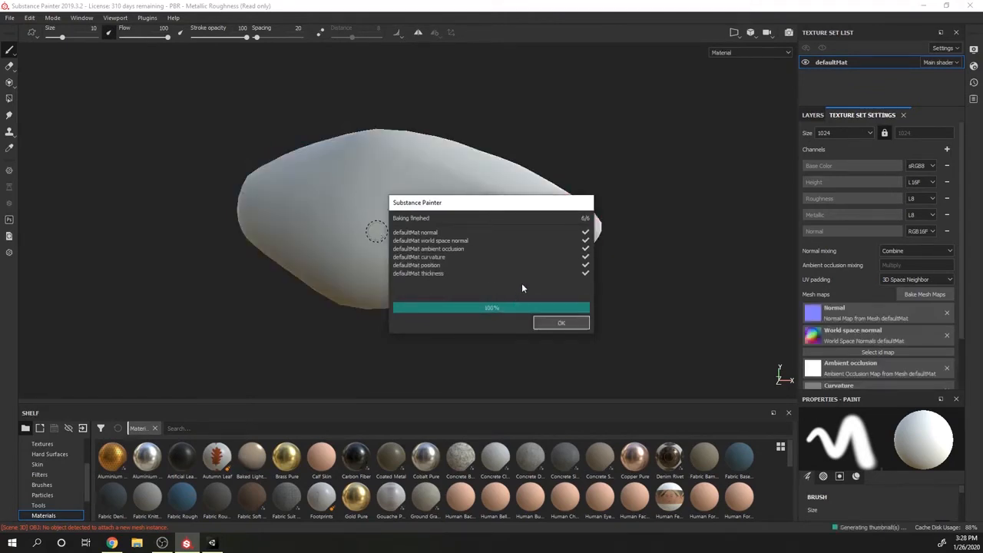
click(560, 323)
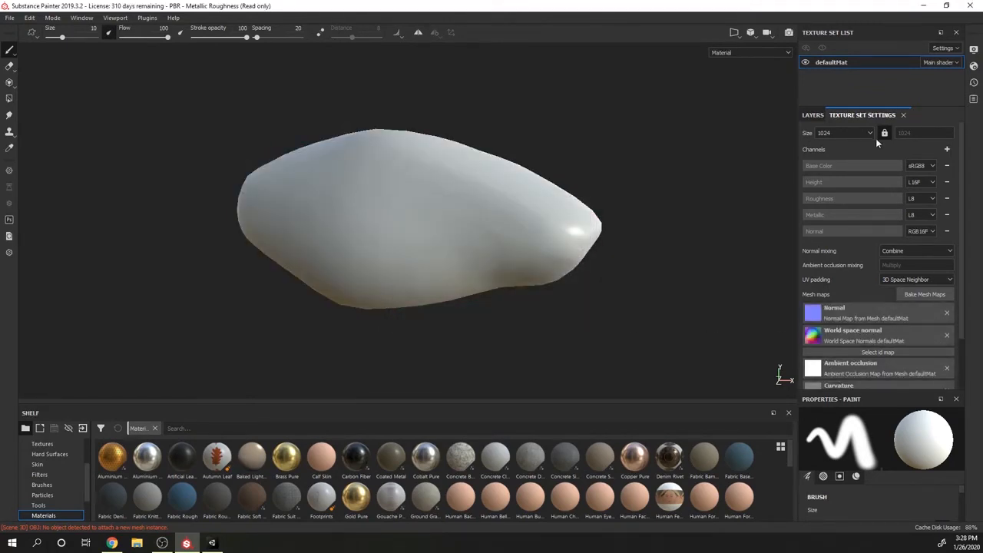
Assign asteroid004_highpoly.OBJ as the high definition mesh and bake the defaultMat mesh maps again
scroll(913, 277, down, 2)
click(919, 233)
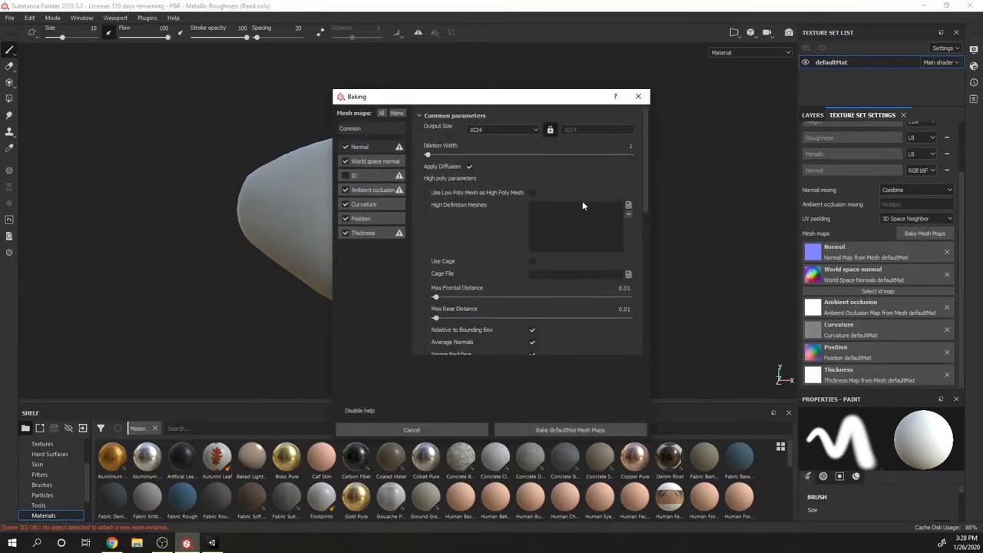
click(629, 206)
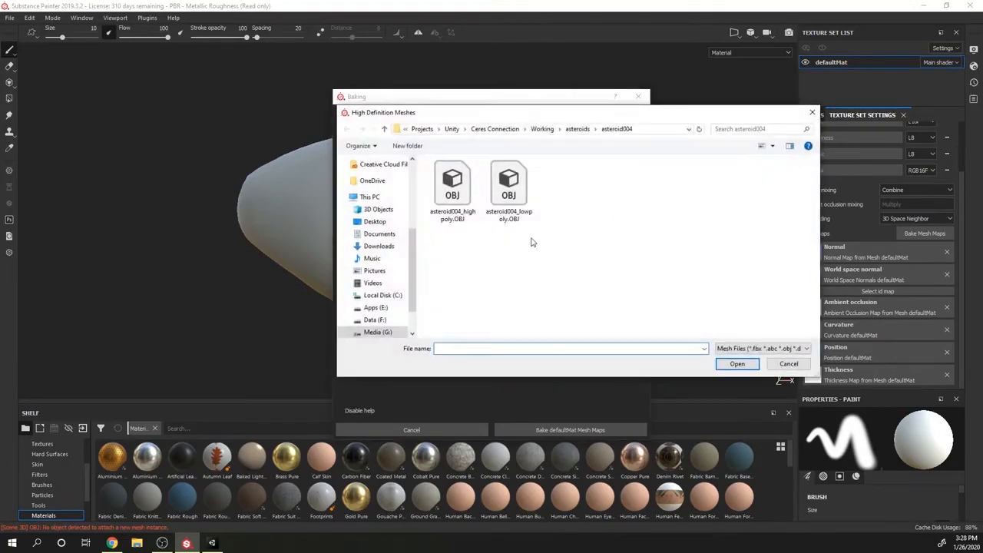
click(470, 203)
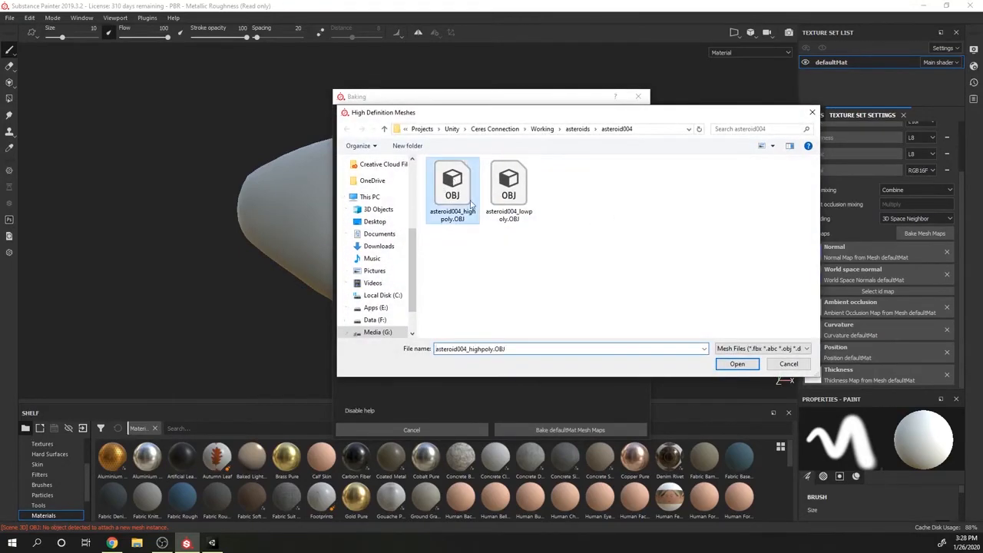
click(735, 364)
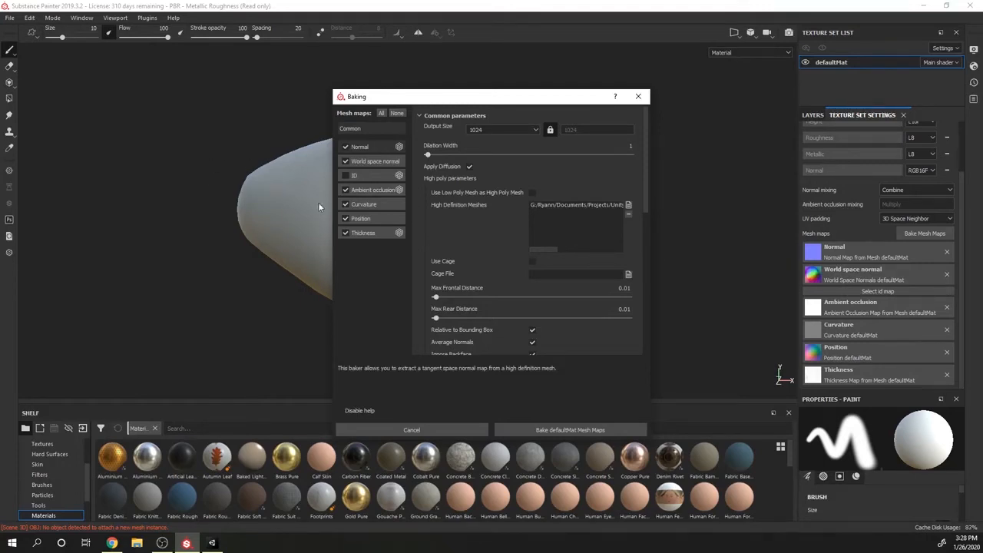
click(609, 430)
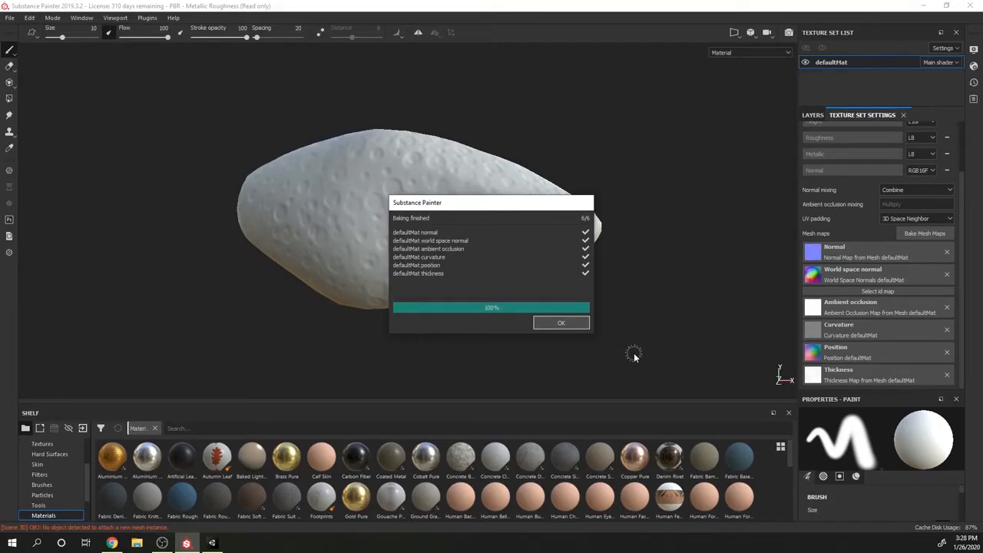
click(579, 326)
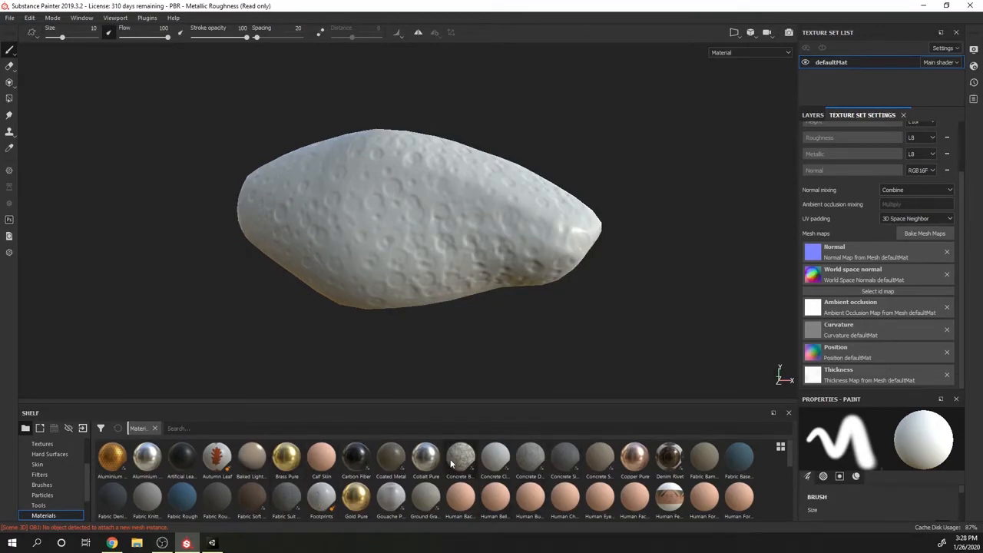
Browse the shelf materials and apply Concrete Bare to the asteroid as a fill layer
scroll(461, 472, down, 6)
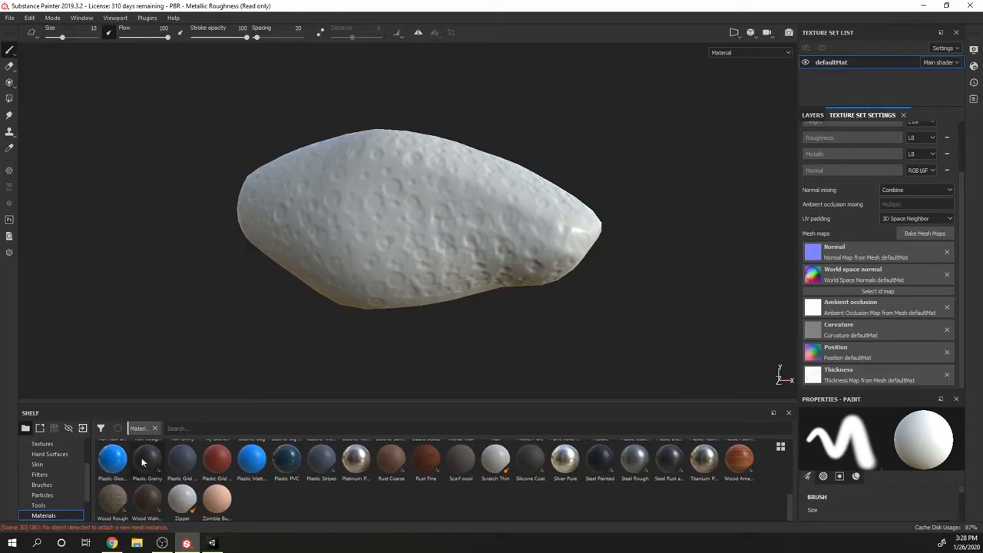
scroll(549, 487, up, 3)
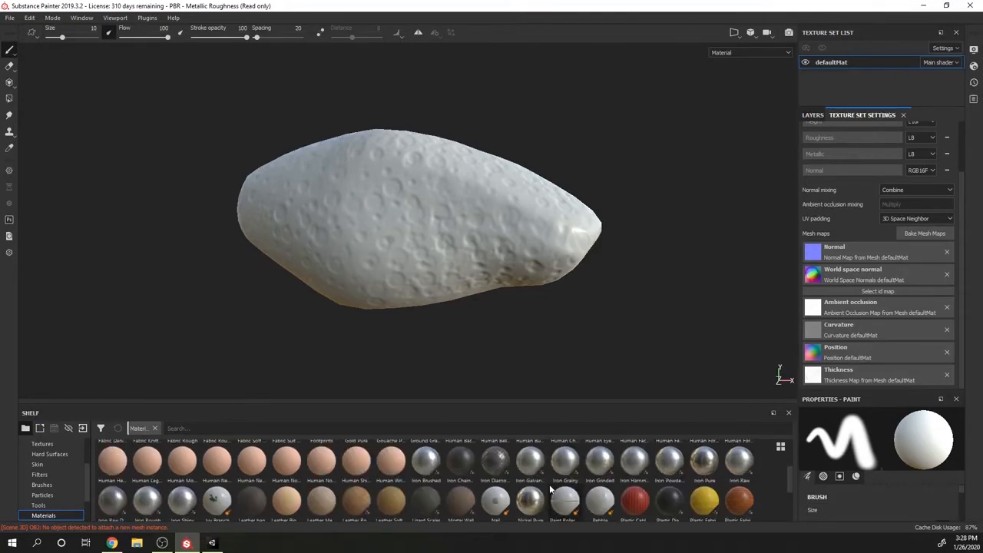
scroll(549, 490, up, 2)
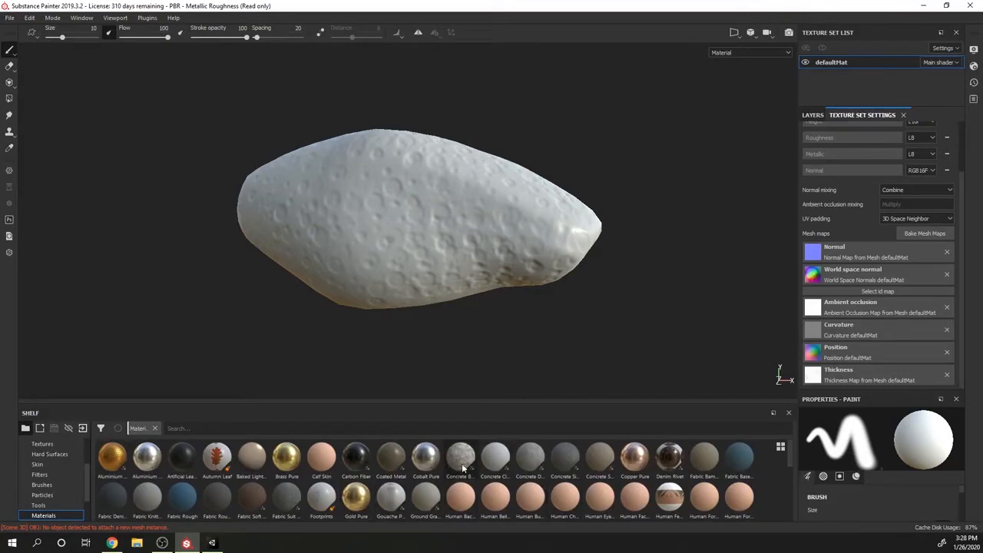
click(813, 116)
drag(465, 468, 510, 282)
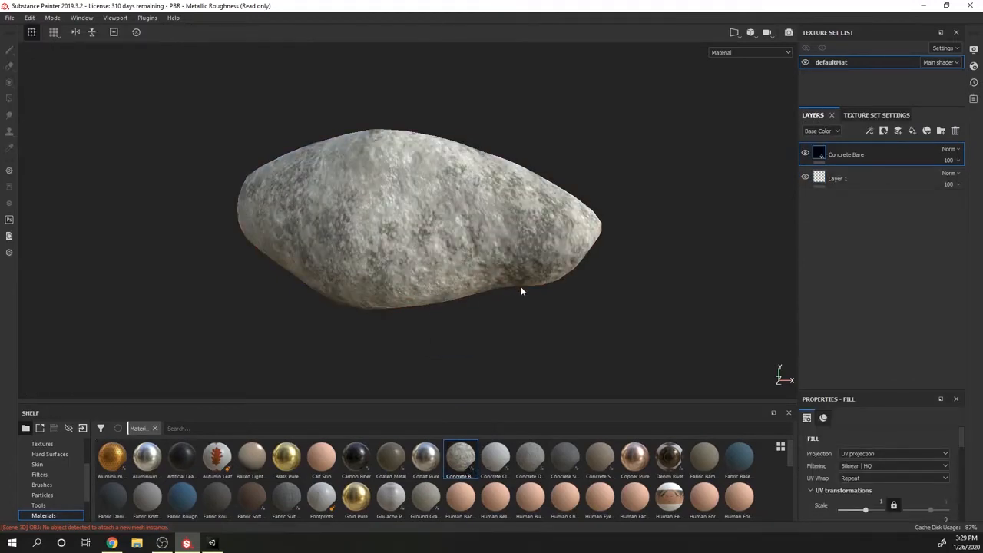
Try a UV scale of 11.13 on the Concrete Bare fill and delete the layer
scroll(573, 266, up, 3)
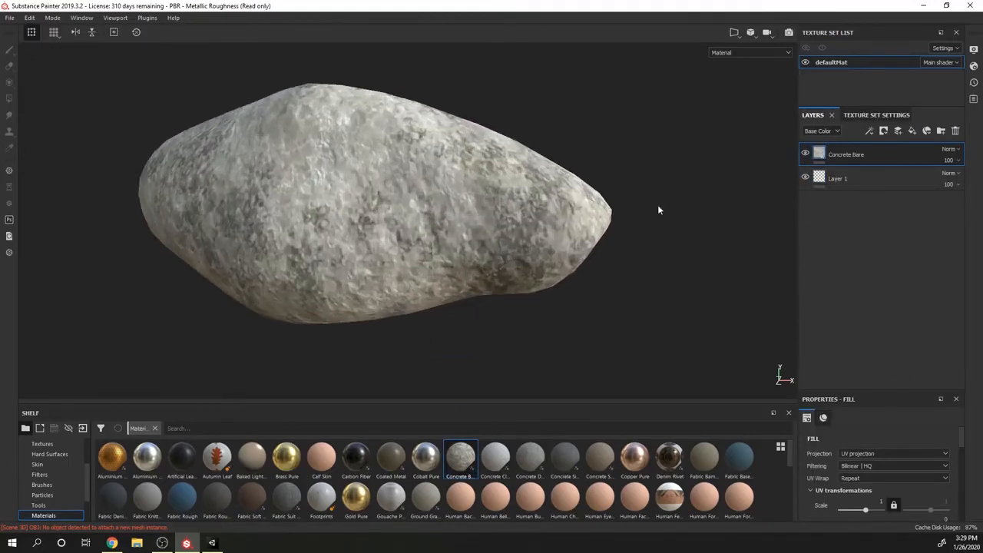
scroll(885, 491, down, 3)
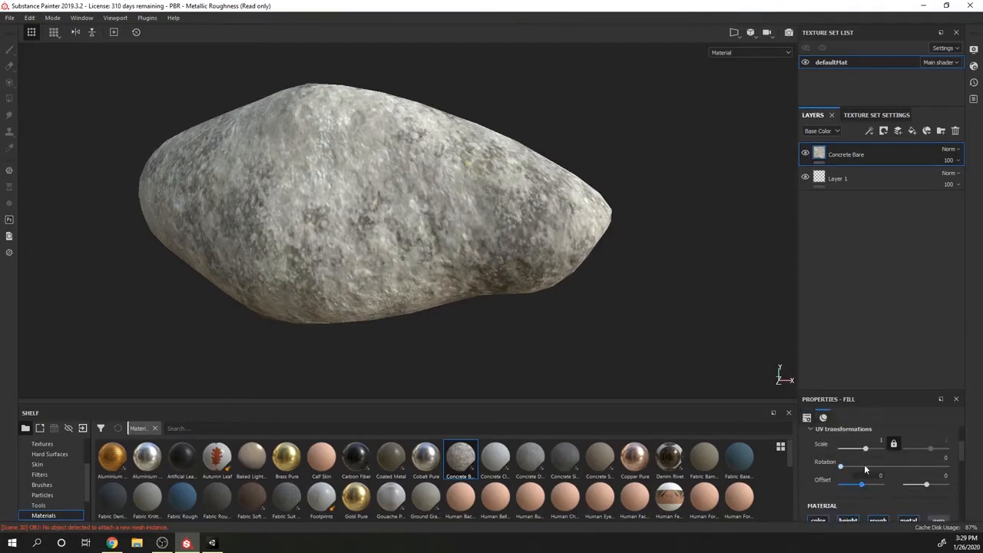
drag(863, 446, 870, 450)
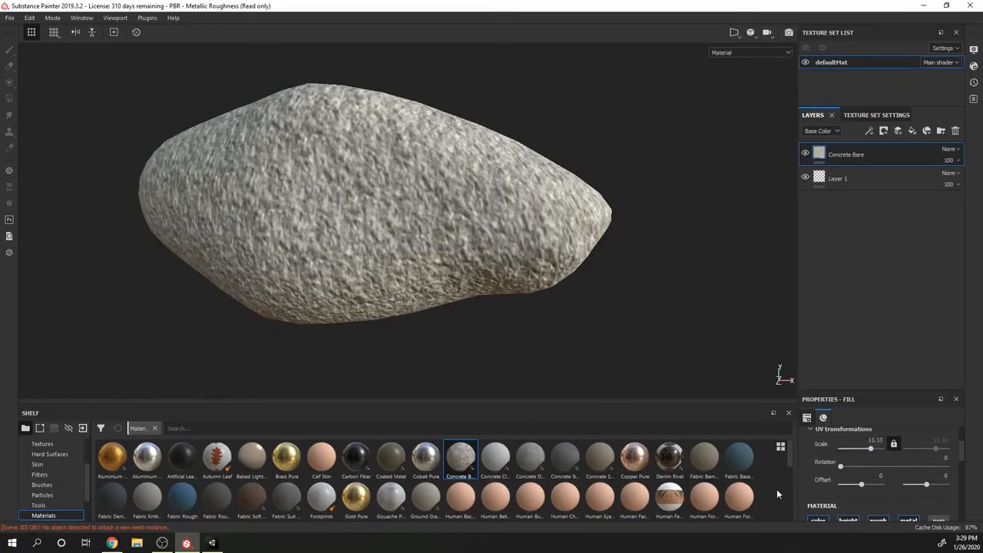
double_click(850, 155)
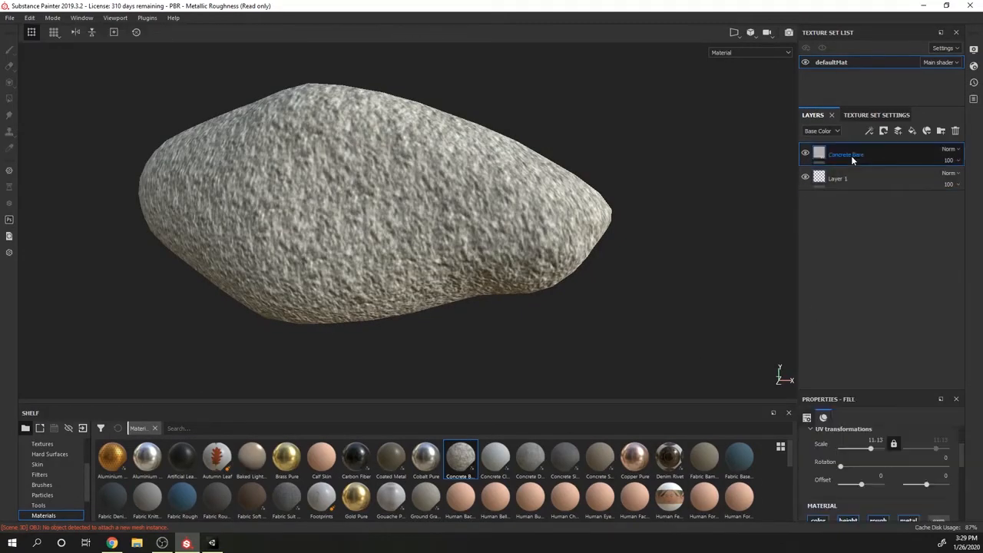
key(Delete)
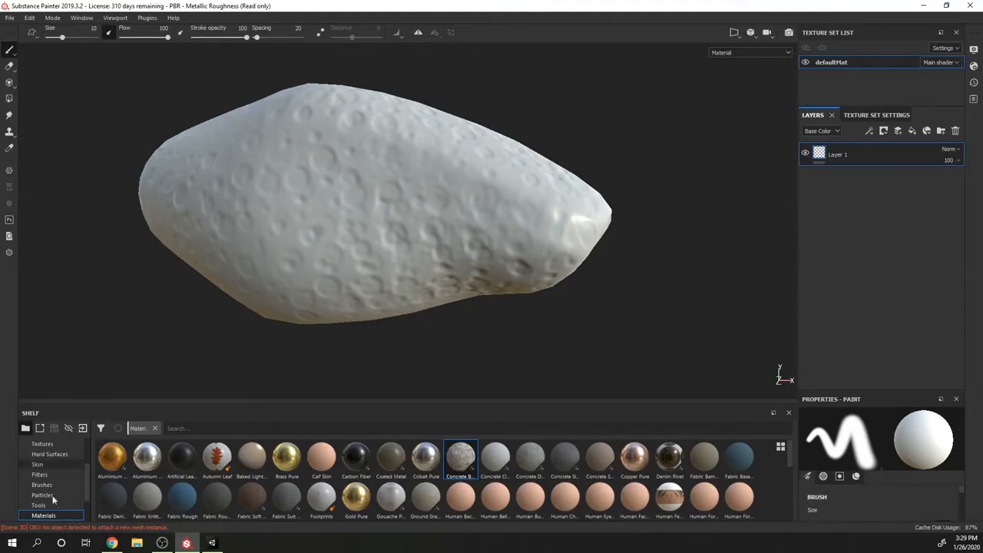
Add AsteroidSurface.sbsar from the project's Working/ceres folder to the resources to import
click(82, 429)
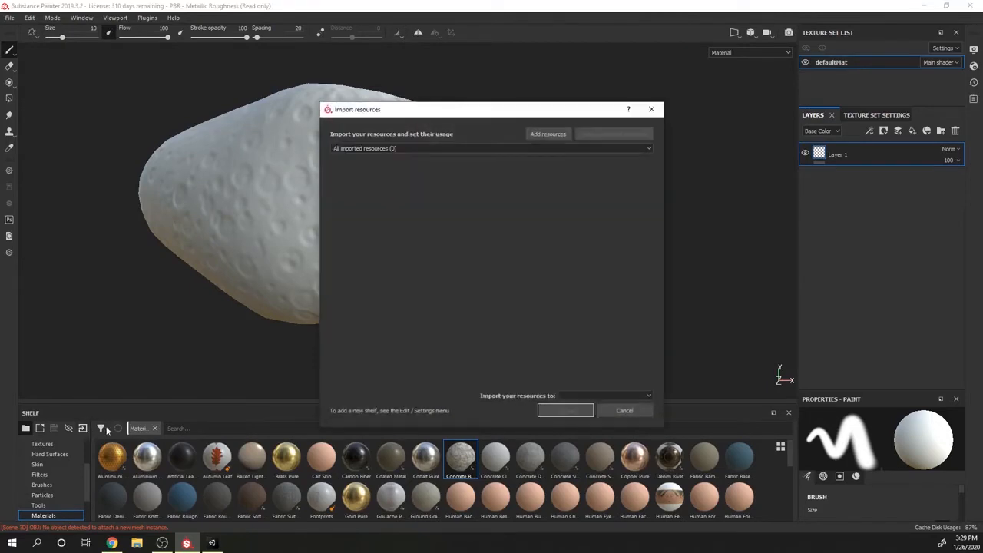
click(554, 134)
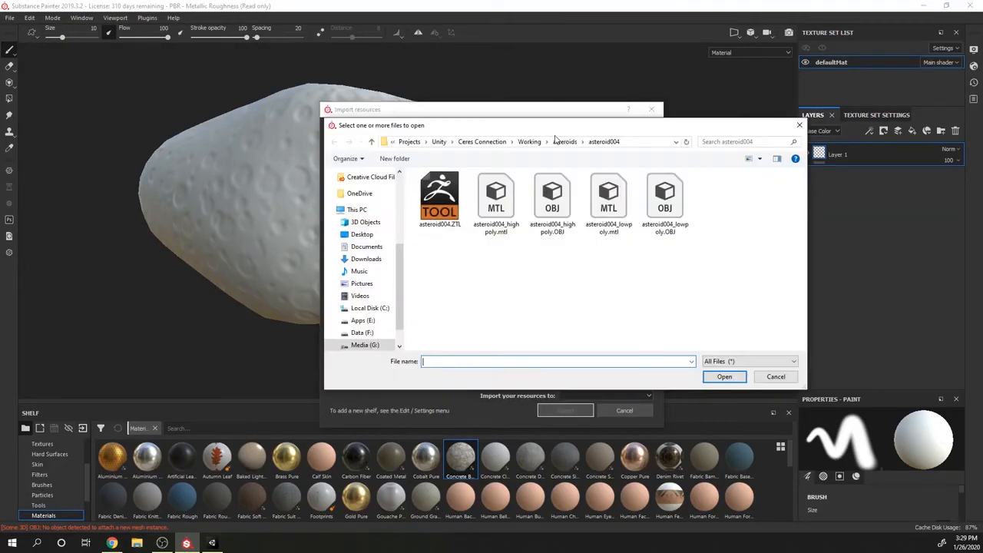
click(565, 142)
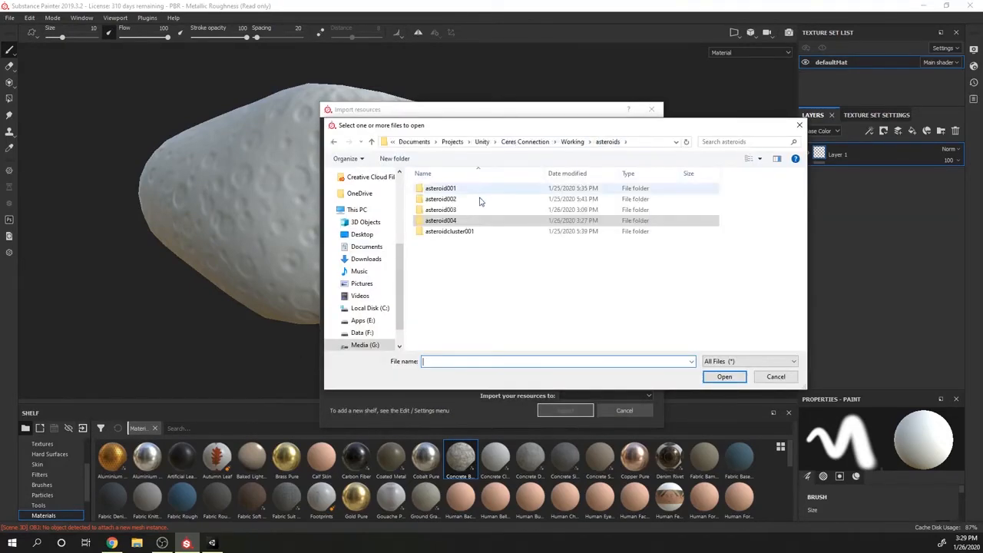
click(572, 141)
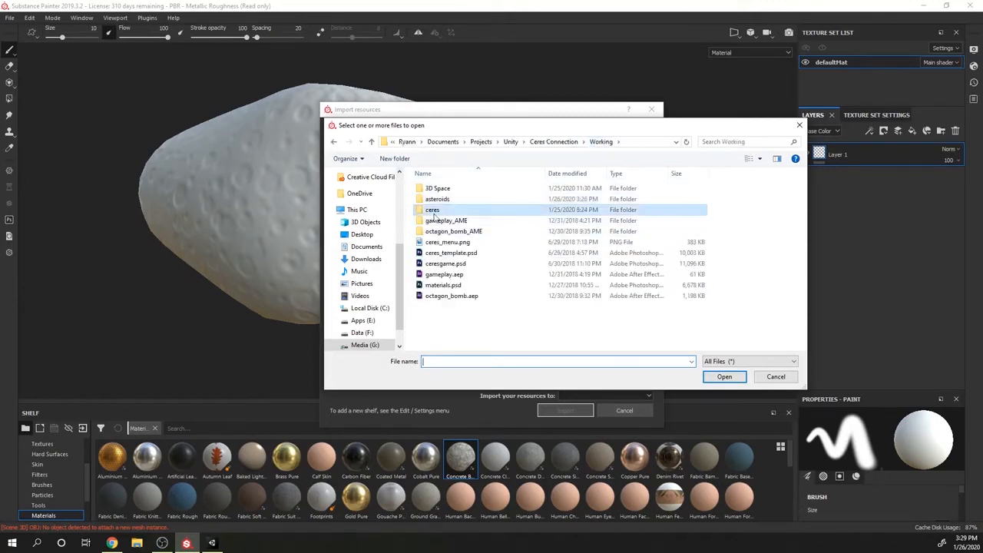
double_click(440, 209)
click(556, 205)
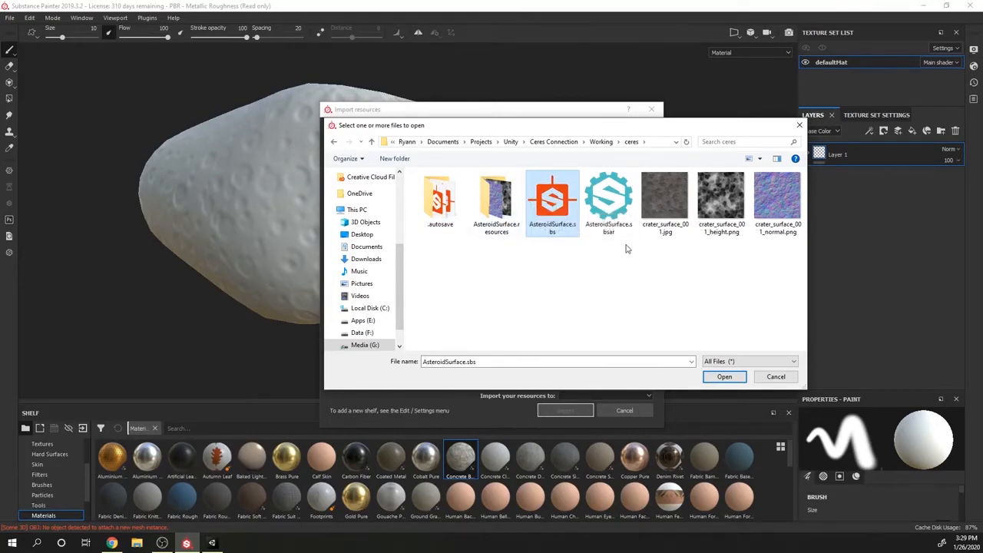
click(614, 201)
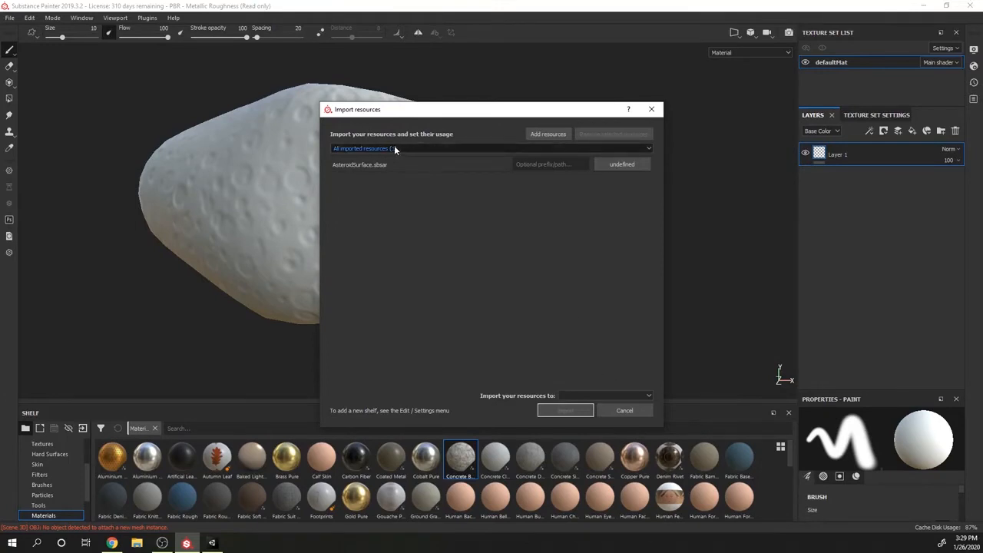
Try to add AsteroidSurface.sbs to the resources to import as well
click(550, 135)
click(552, 201)
click(724, 377)
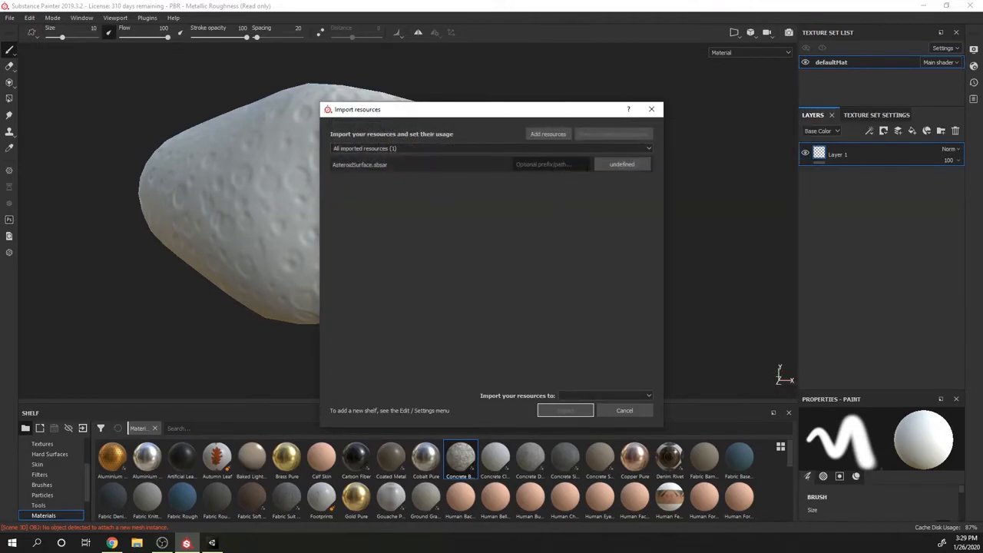
Set the usage of AsteroidSurface.sbsar to basematerial with the prefix Asteroid, choose an import destination, and import it
click(621, 164)
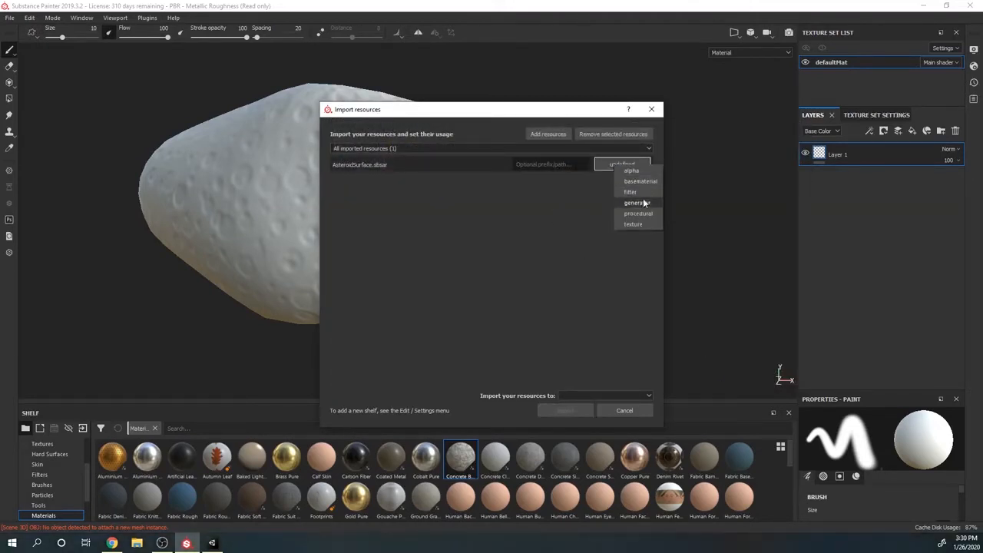
click(645, 181)
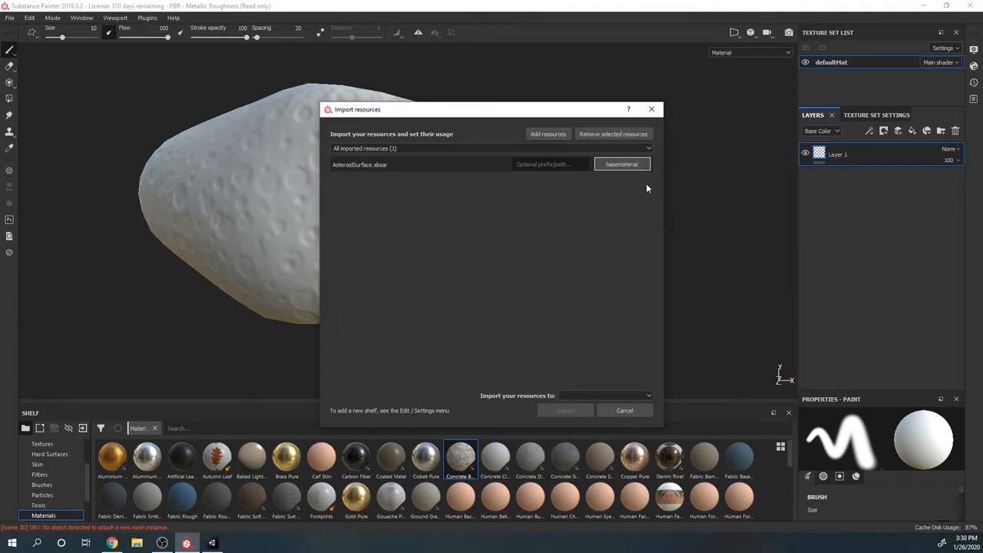
click(542, 163)
text(Asteroid)
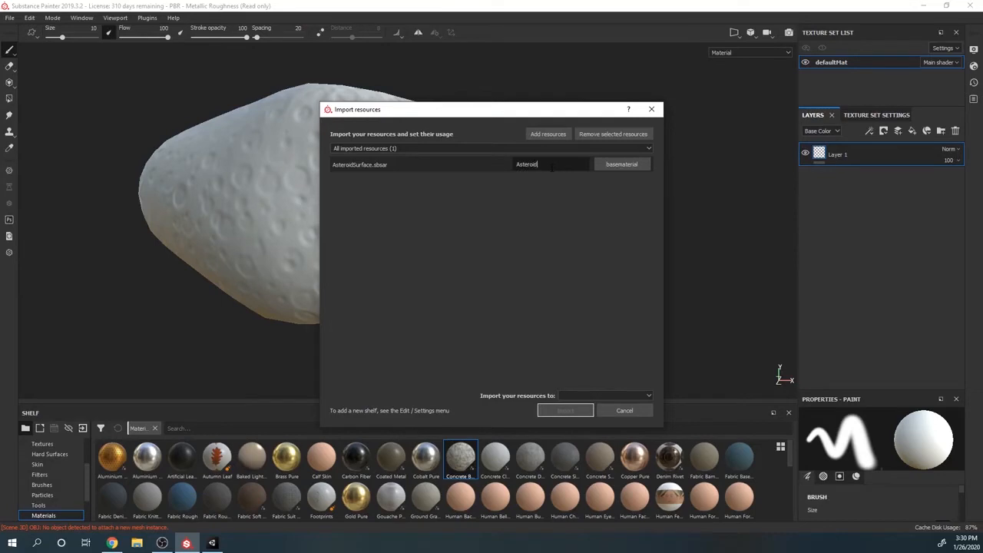
click(611, 396)
click(613, 410)
click(574, 413)
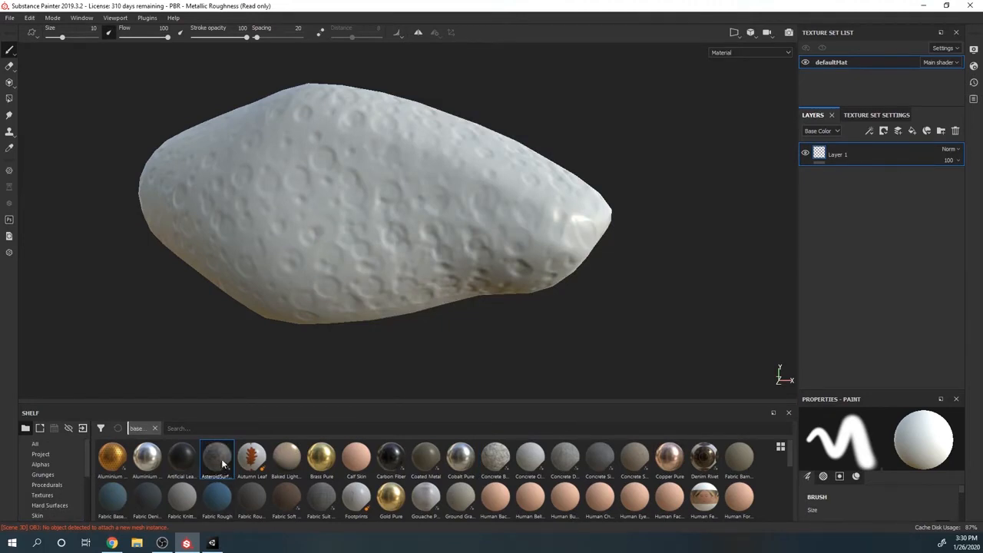
Apply the imported AsteroidSurface material to the asteroid as a fill layer
mouse_move(222, 463)
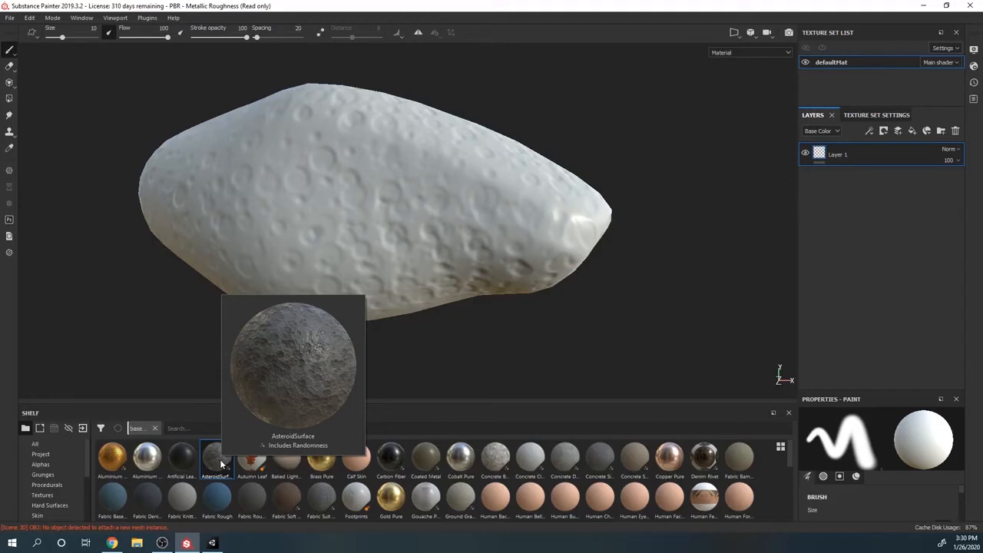
drag(220, 463, 369, 199)
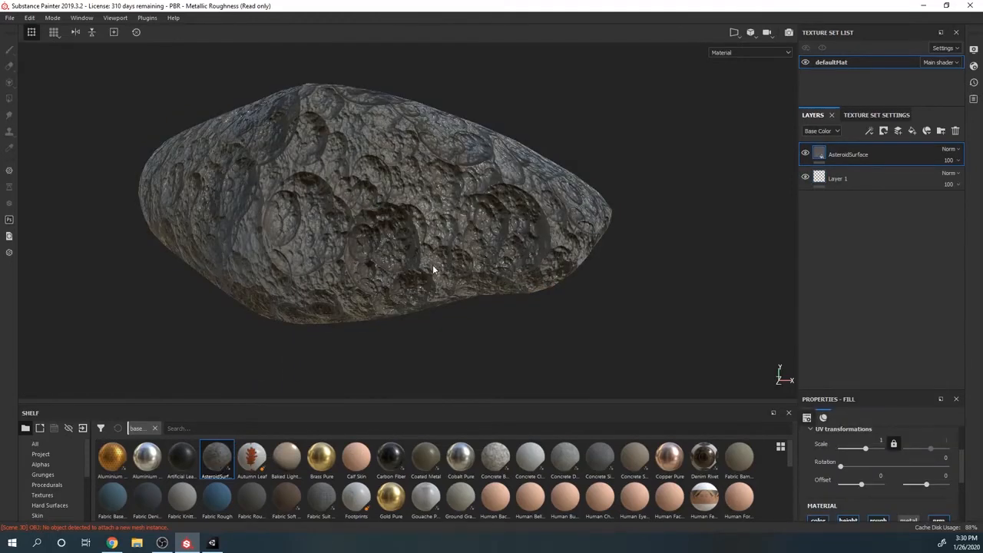
scroll(487, 304, up, 3)
scroll(474, 319, down, 4)
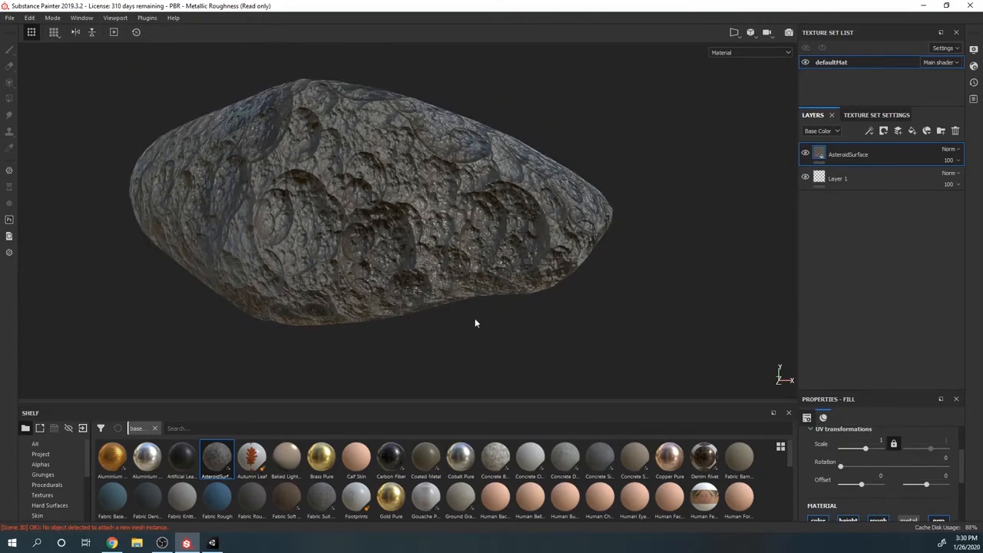
Set the AsteroidSurface fill's UV scale to 4.06 and its projection to Tri-planar projection
click(867, 448)
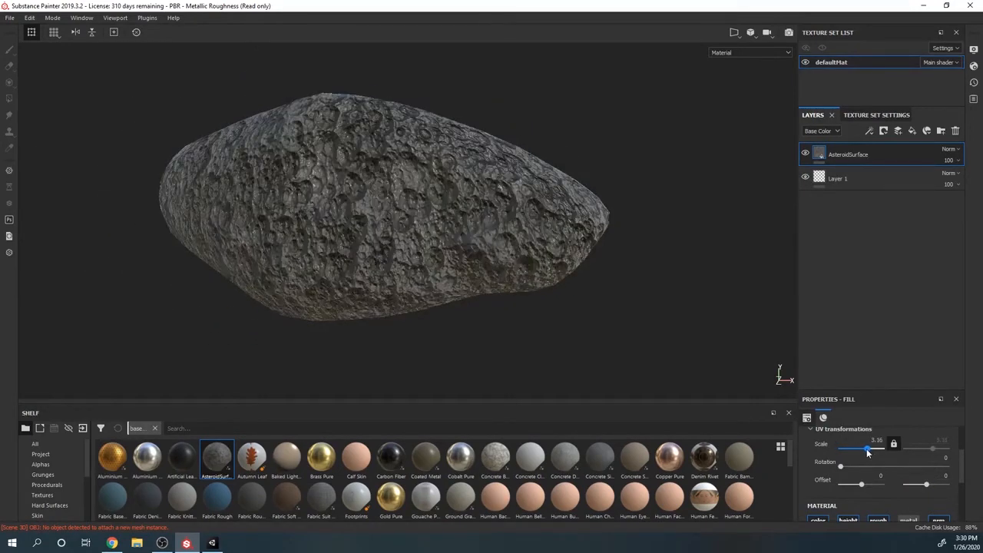
drag(866, 448, 866, 452)
scroll(867, 452, up, 2)
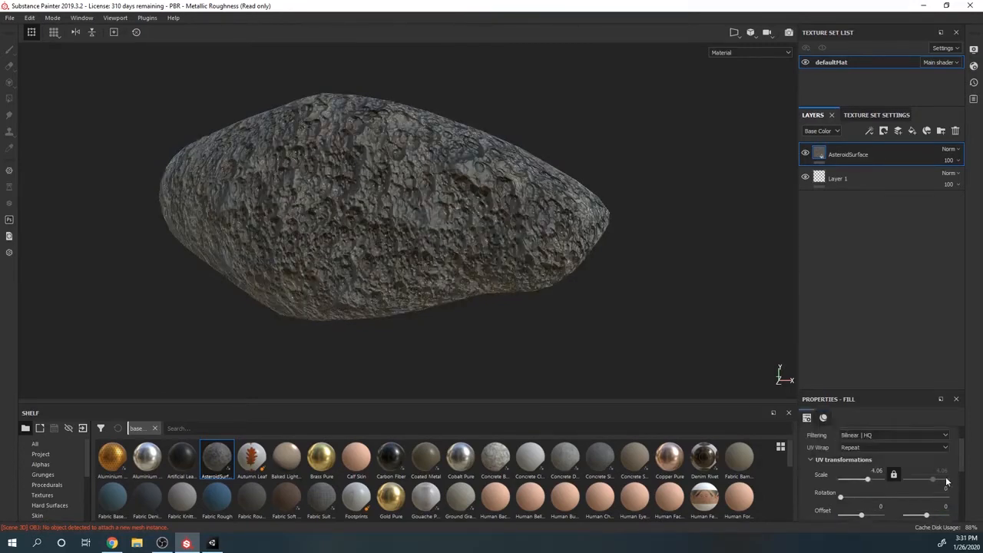
click(876, 454)
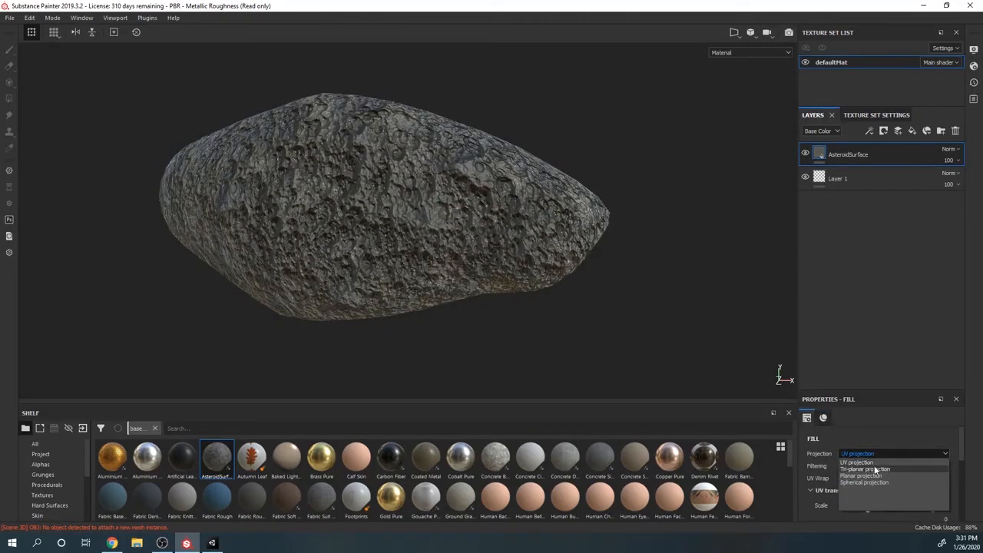
click(874, 467)
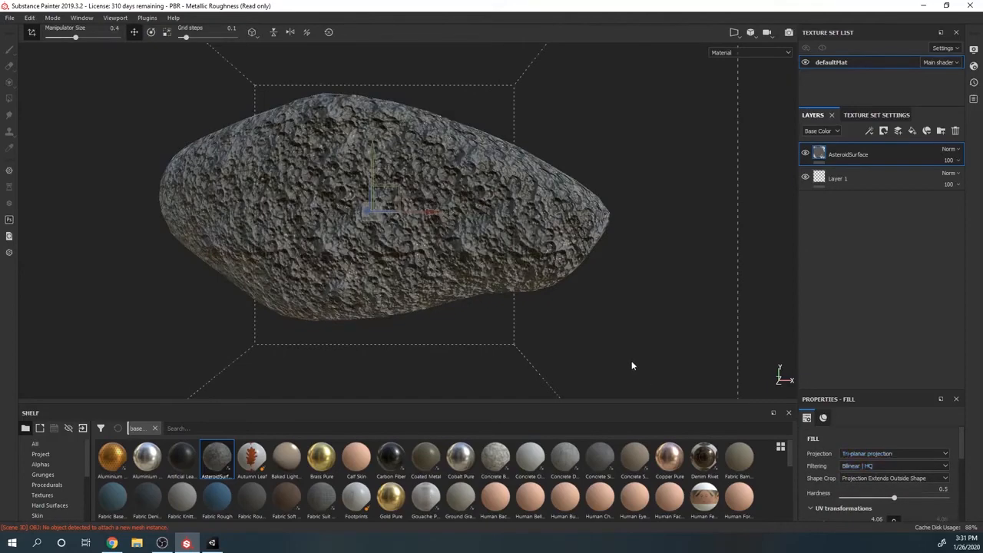
Set the tri-planar AsteroidSurface fill's UV scale to 2.4
scroll(866, 476, down, 1)
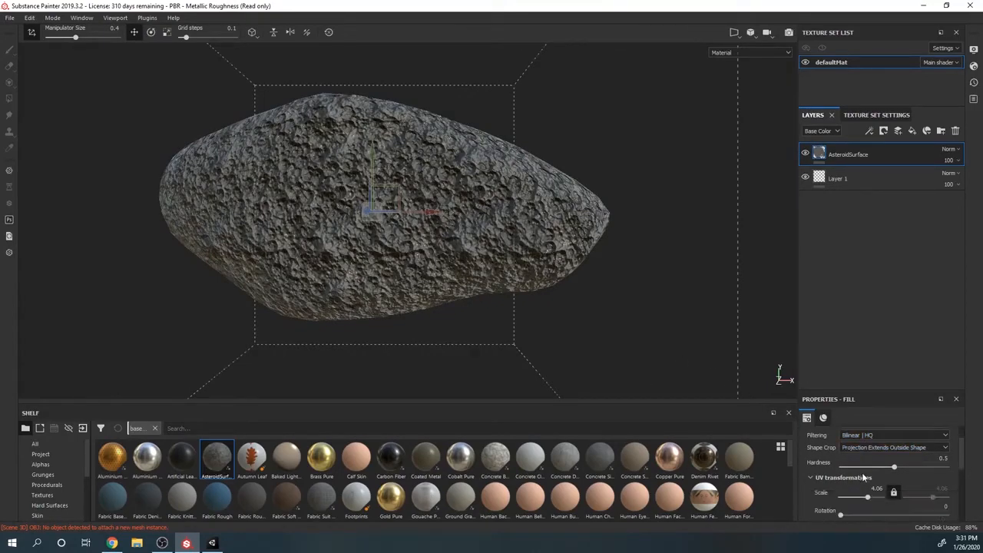
drag(866, 497, 867, 505)
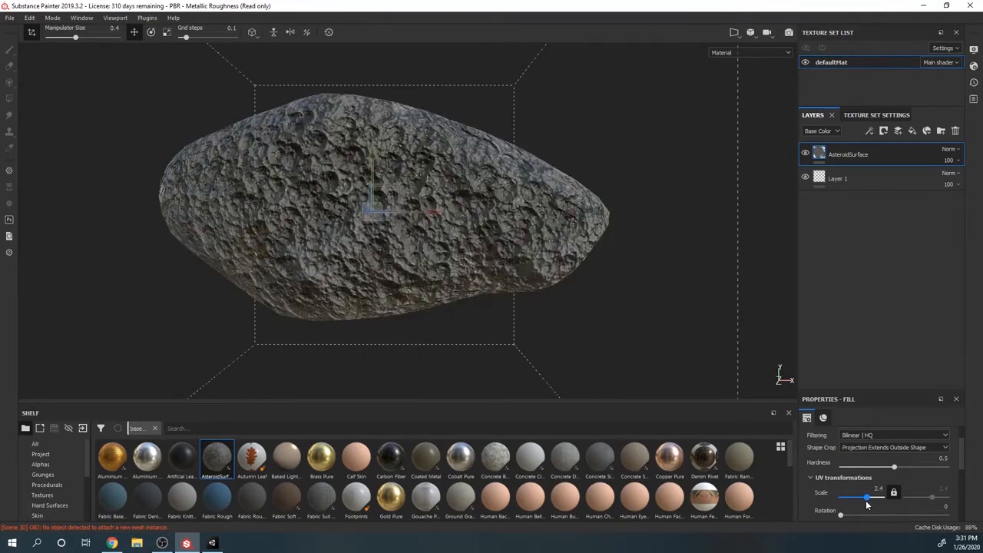
drag(866, 505, 866, 510)
Examine the crater texture and surface shine on the asteroid from several angles and distances
right_click(658, 346)
click(633, 331)
alt+drag(656, 319, 828, 4)
alt+drag(542, 224, 139, 274)
scroll(140, 274, down, 5)
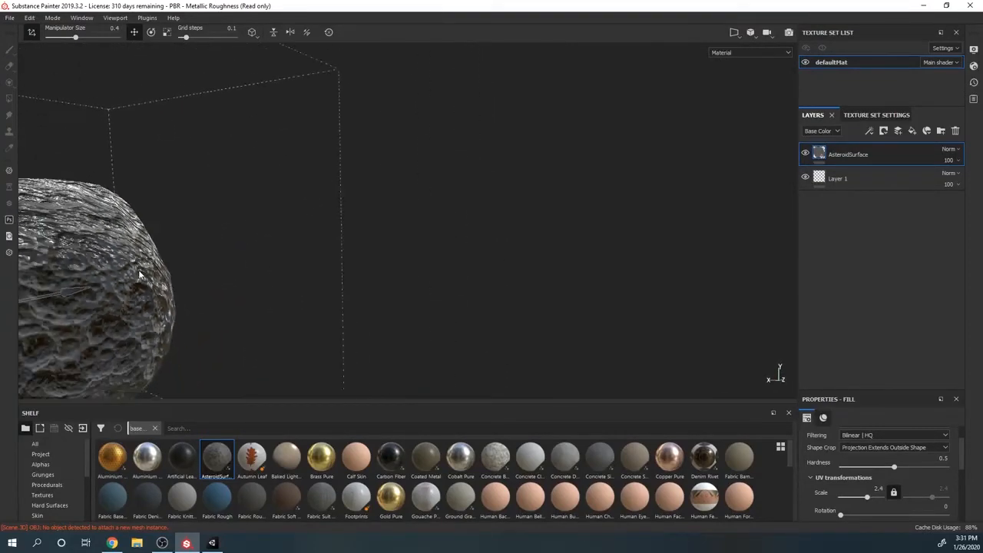
alt+drag(91, 319, 230, 265)
scroll(911, 478, down, 5)
Examine the AsteroidSurface fill's material channels, attributes and channels mapping, including the source options for Roughness
scroll(909, 494, down, 1)
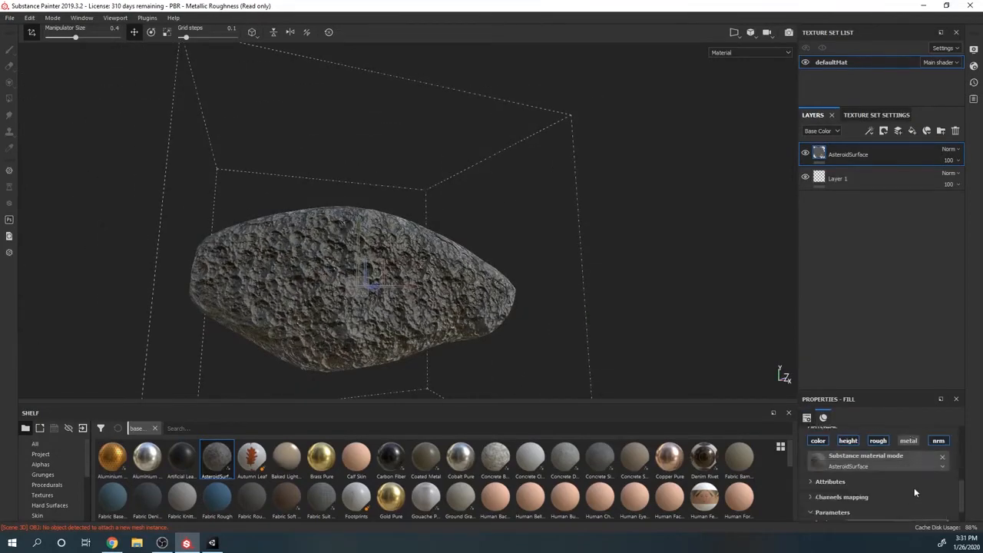
click(881, 441)
scroll(895, 489, down, 1)
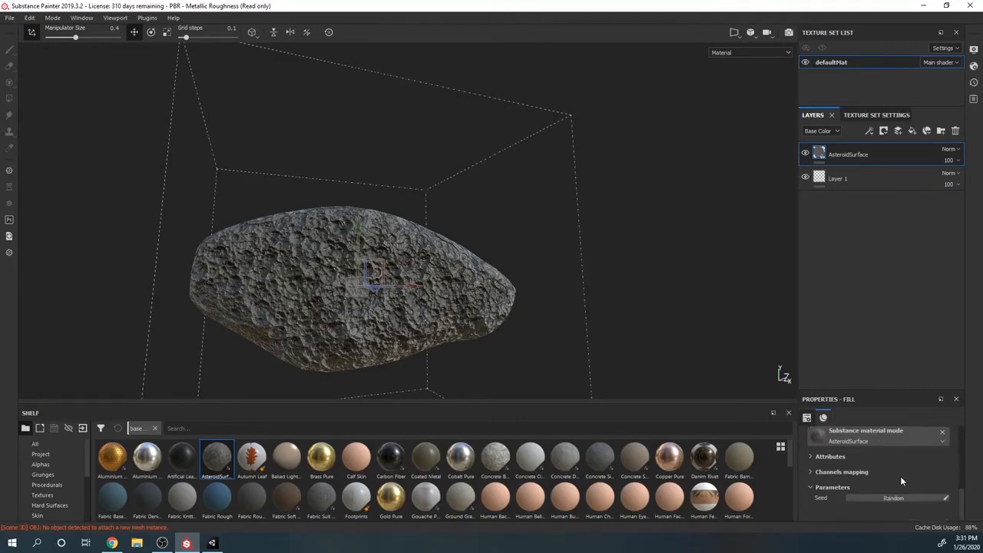
click(819, 458)
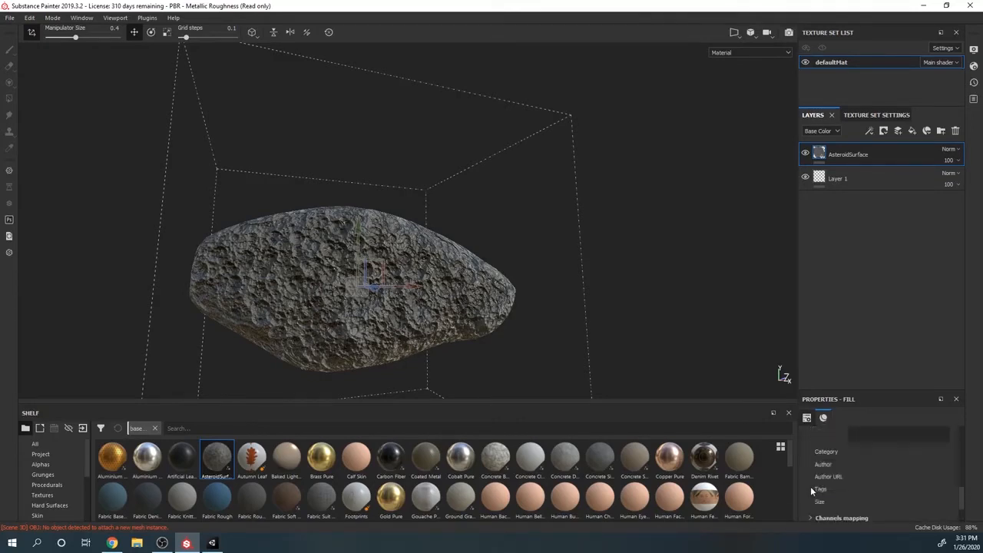
scroll(809, 501, down, 1)
click(811, 471)
scroll(845, 480, down, 2)
click(874, 447)
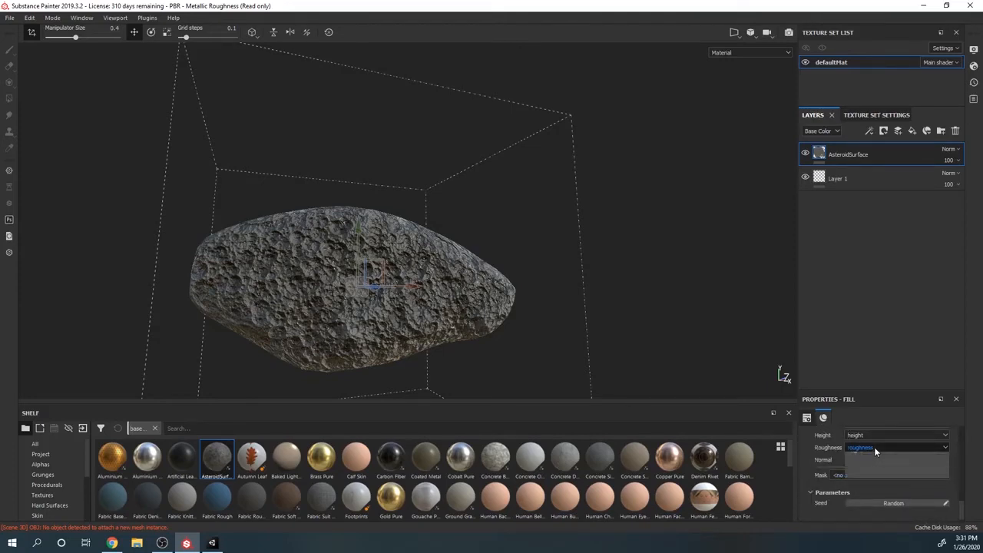
click(875, 447)
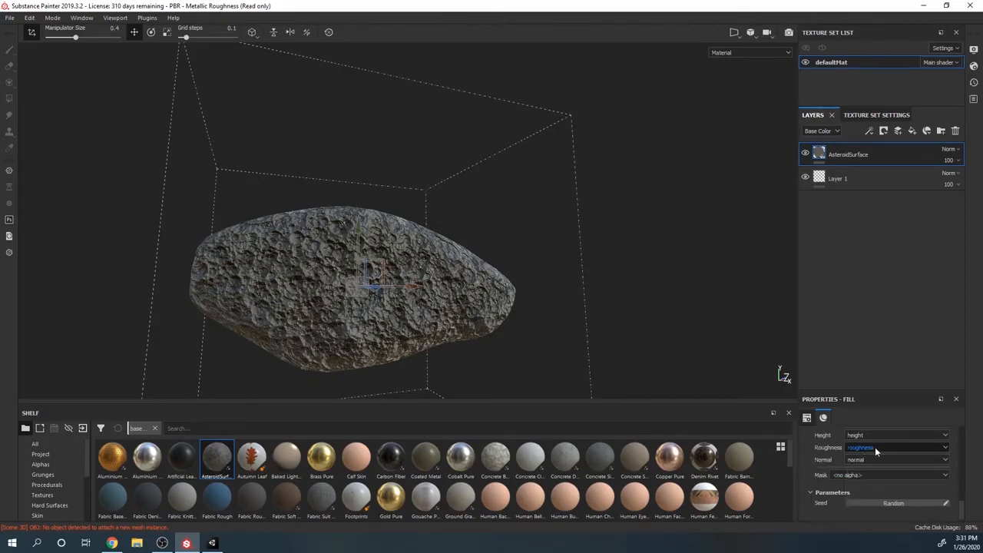
Randomize the seed of the AsteroidSurface fill
scroll(874, 476, down, 1)
click(889, 497)
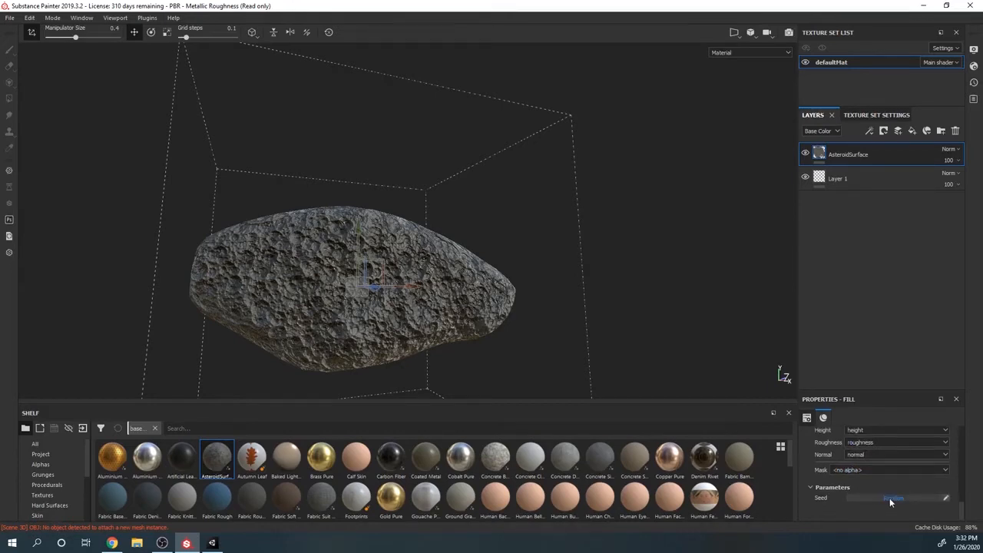
scroll(390, 283, down, 1)
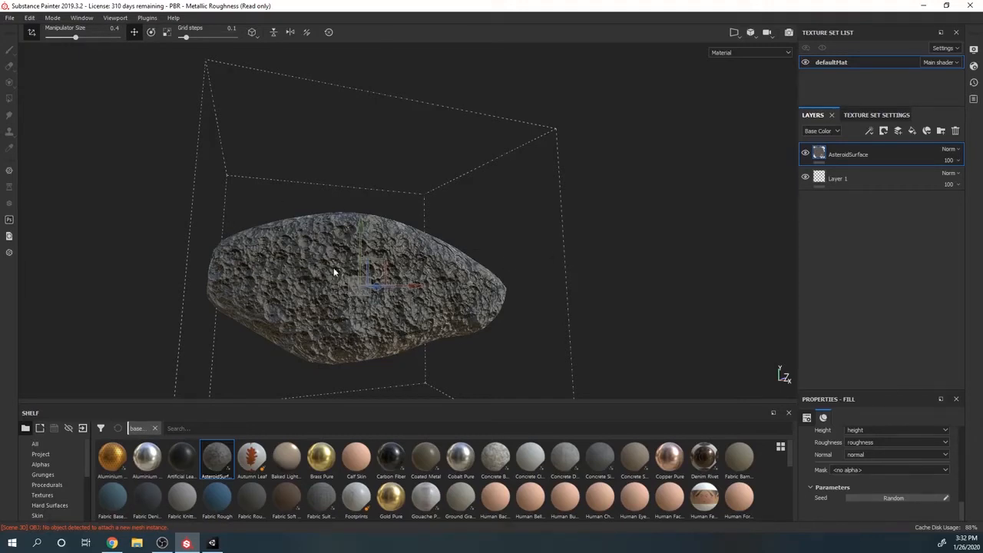
Add ice_stylized.sbsar from the ice_stylized folder in Downloads to the list of resources for import
scroll(518, 508, down, 5)
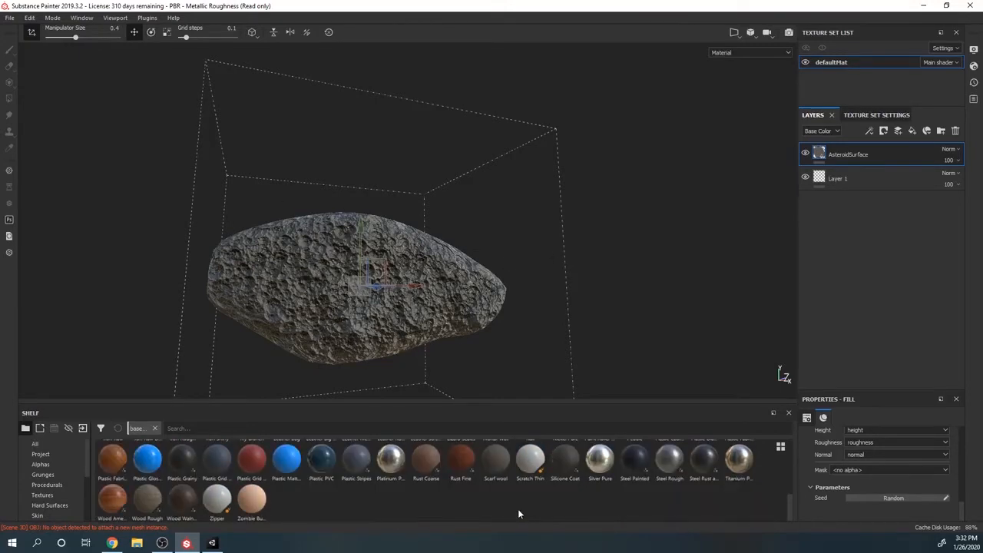
scroll(517, 509, up, 2)
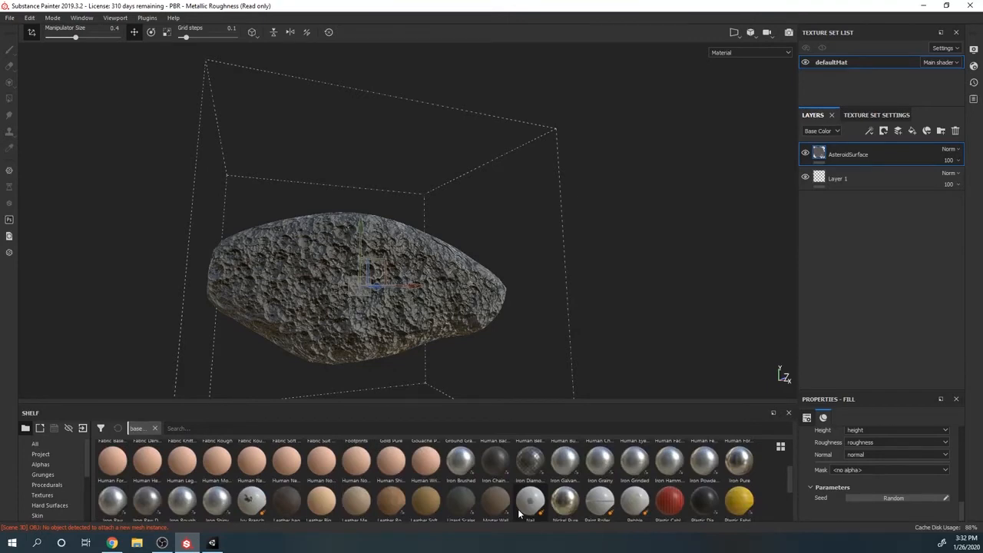
scroll(520, 515, up, 3)
click(83, 428)
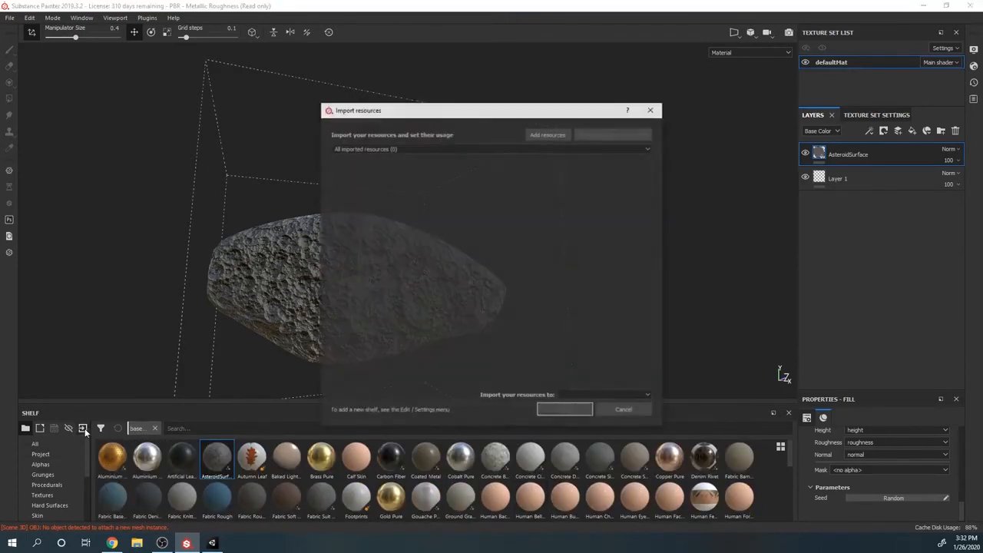
click(536, 135)
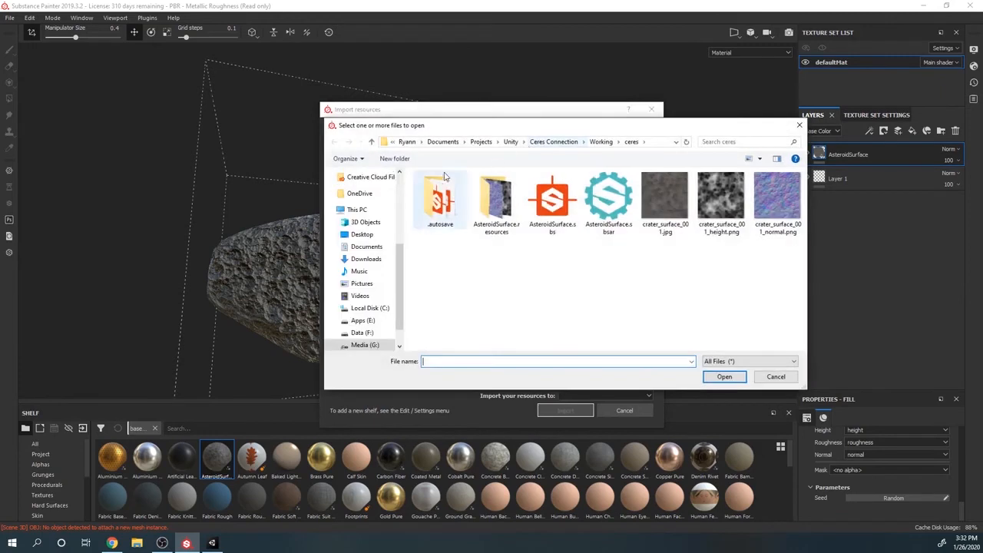
drag(400, 272, 399, 197)
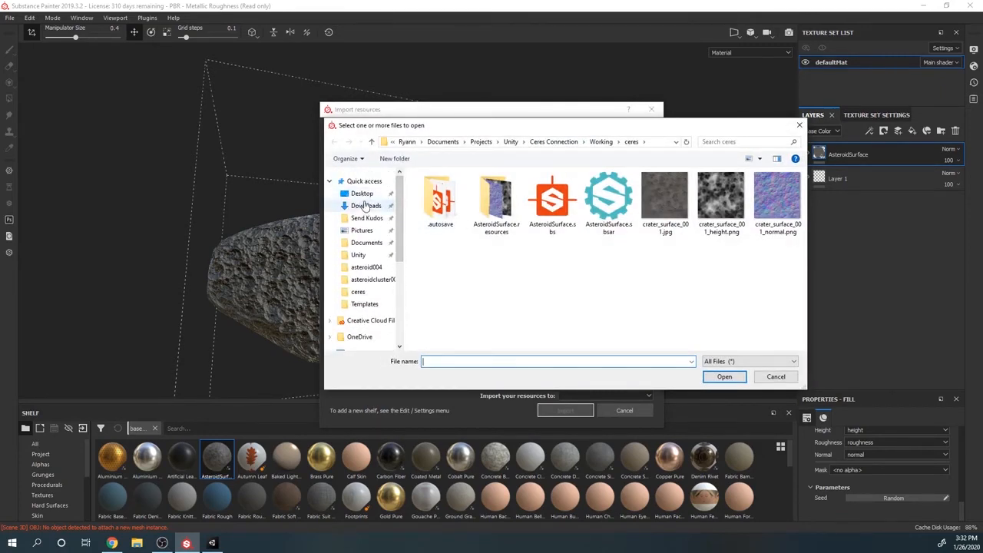
click(365, 205)
scroll(506, 245, down, 5)
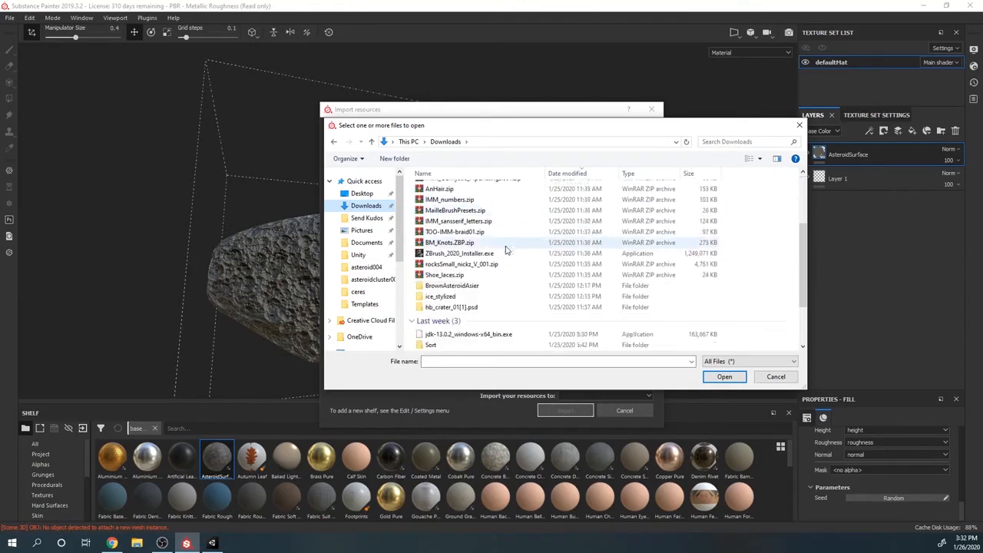
double_click(439, 297)
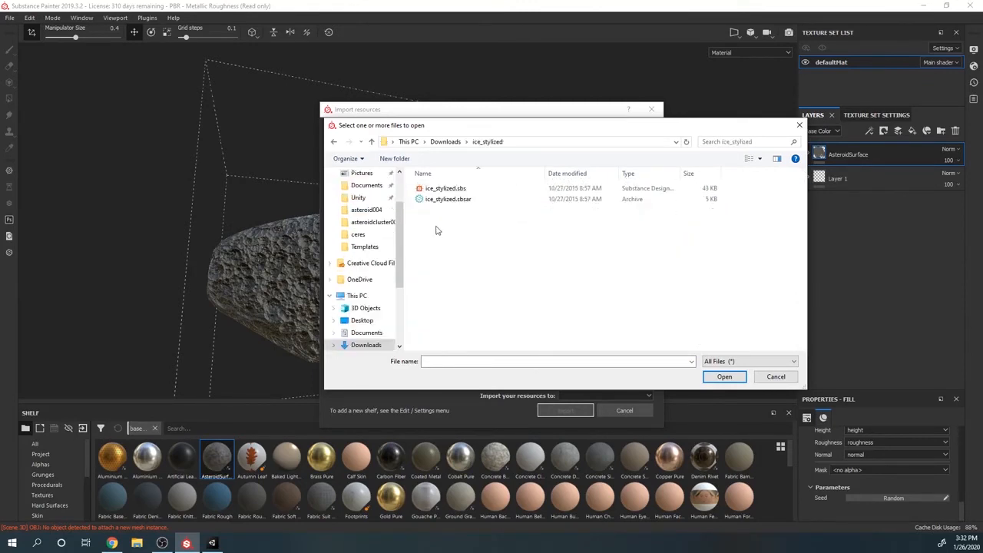
click(446, 201)
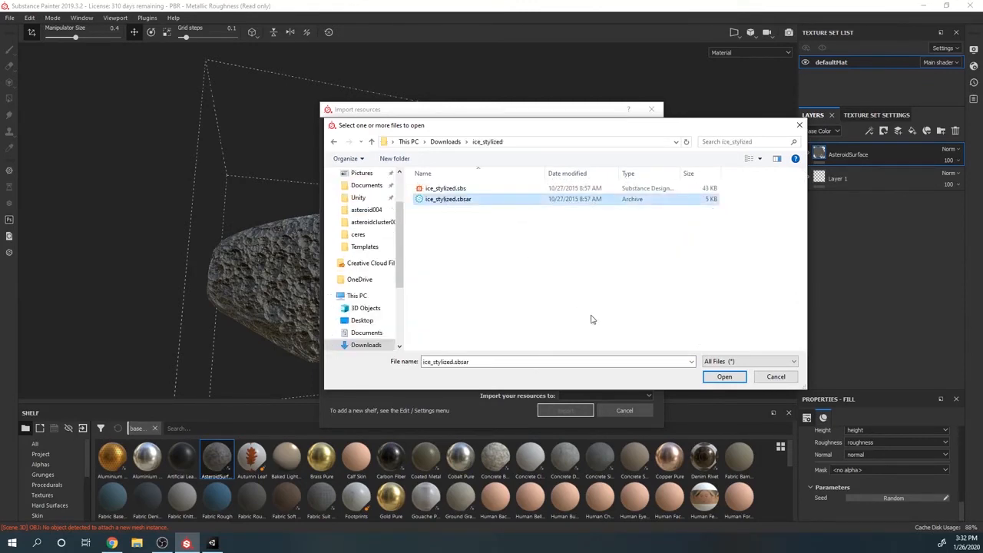
click(727, 376)
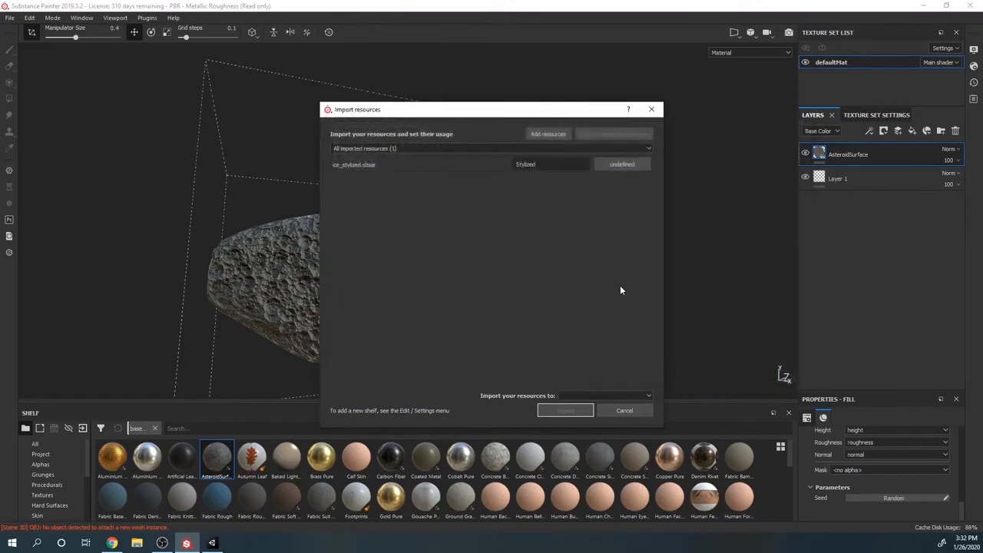
Import ice_stylized.sbsar into the current project as a basematerial with the prefix Ice
click(484, 170)
text(Ice)
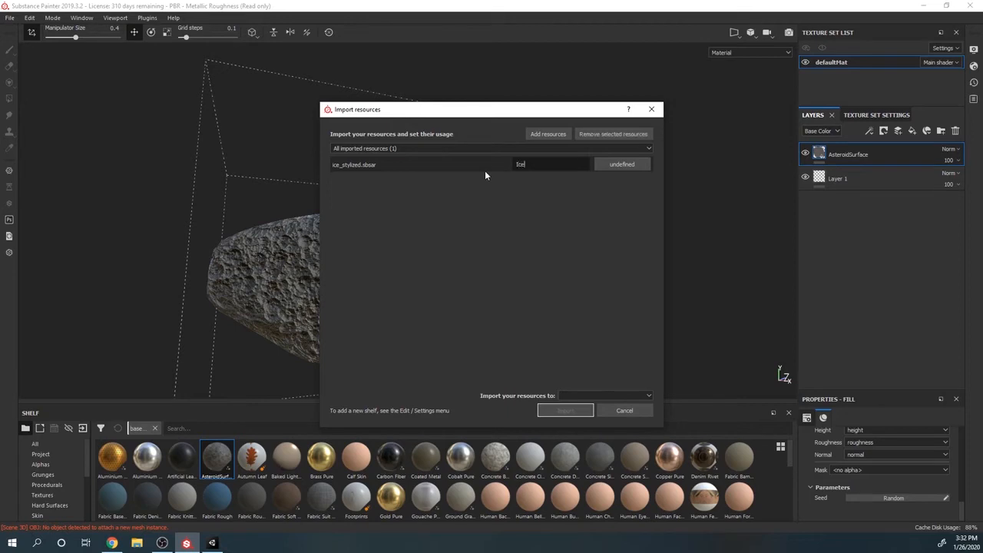
click(605, 393)
click(601, 409)
click(565, 410)
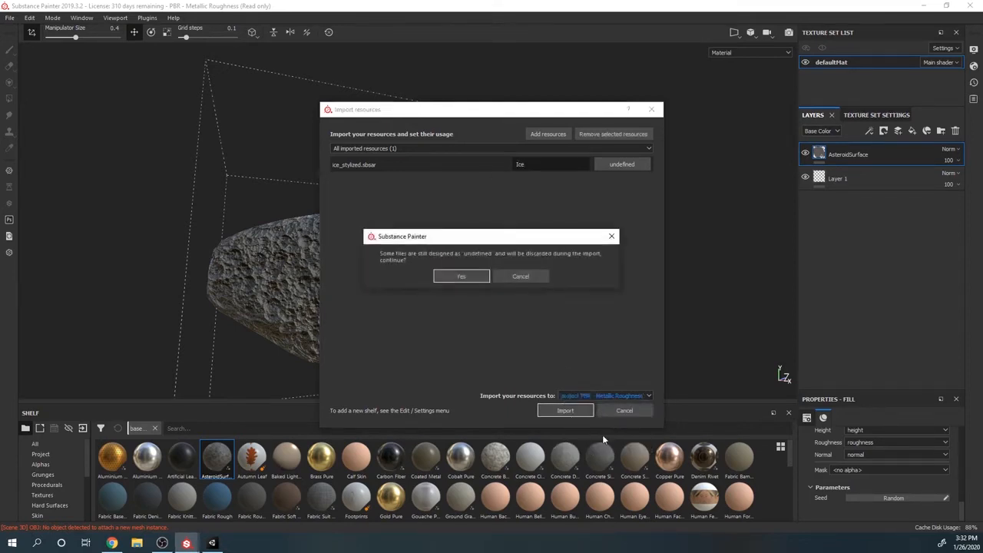
click(513, 276)
click(619, 167)
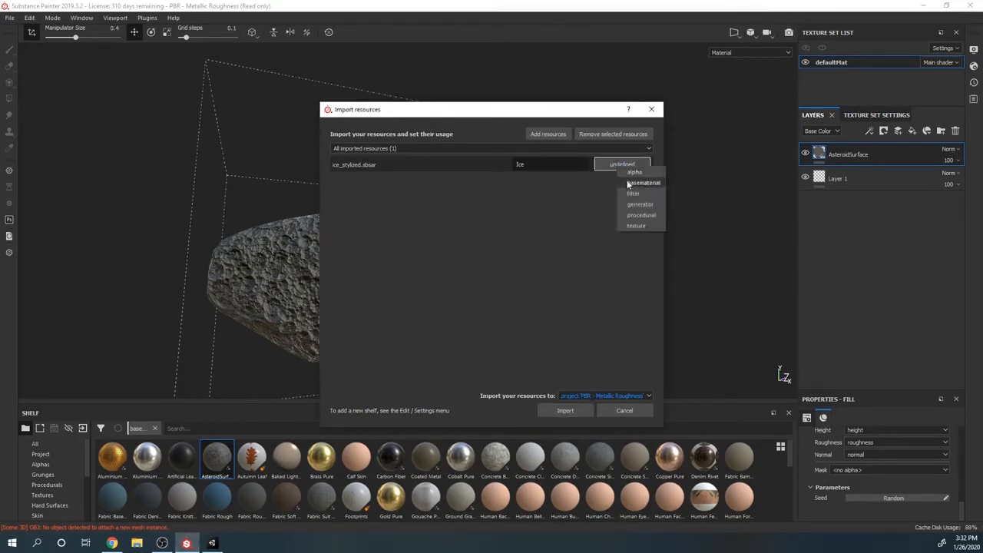
click(642, 182)
click(573, 411)
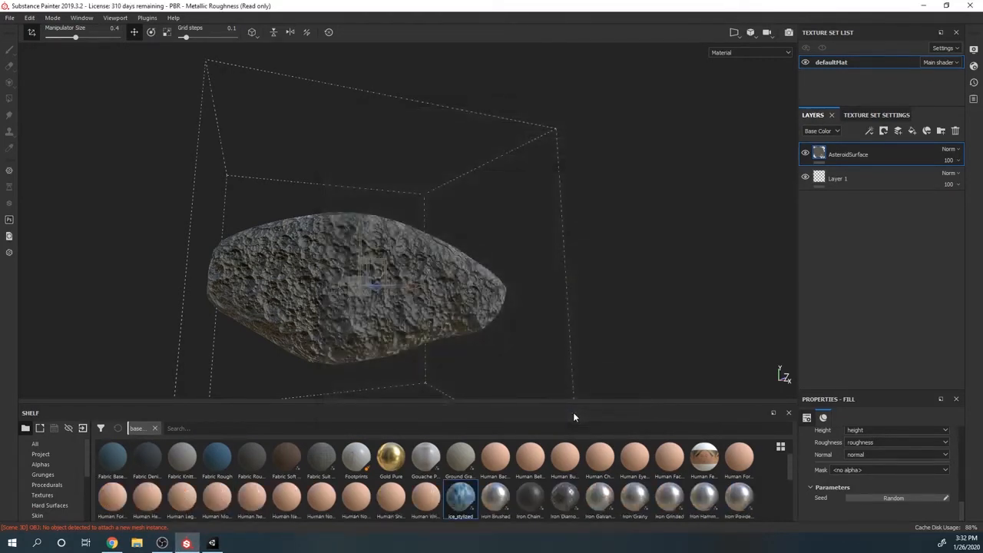
Apply the ice_stylized material to the asteroid as a fill layer above AsteroidSurface
drag(471, 501, 386, 277)
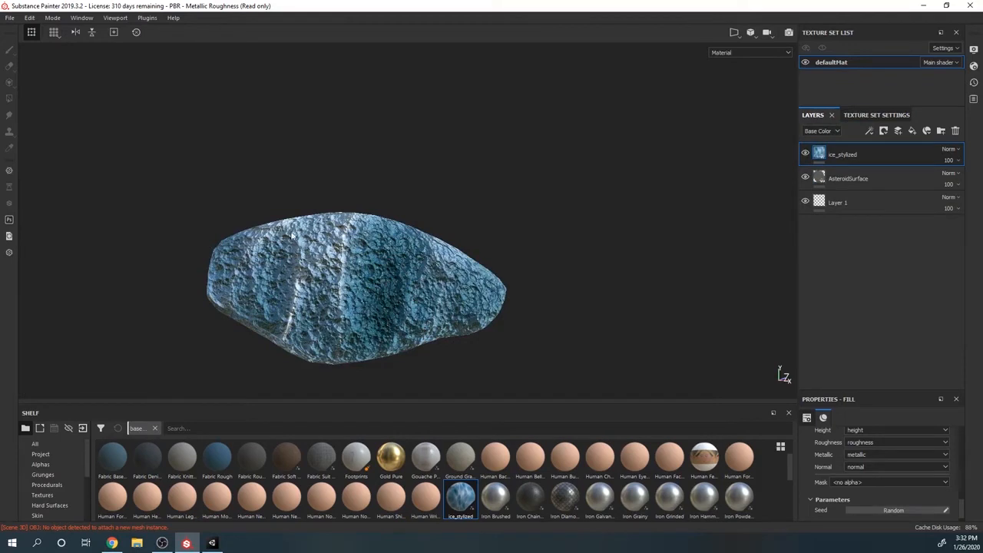
scroll(570, 291, up, 1)
scroll(576, 281, down, 2)
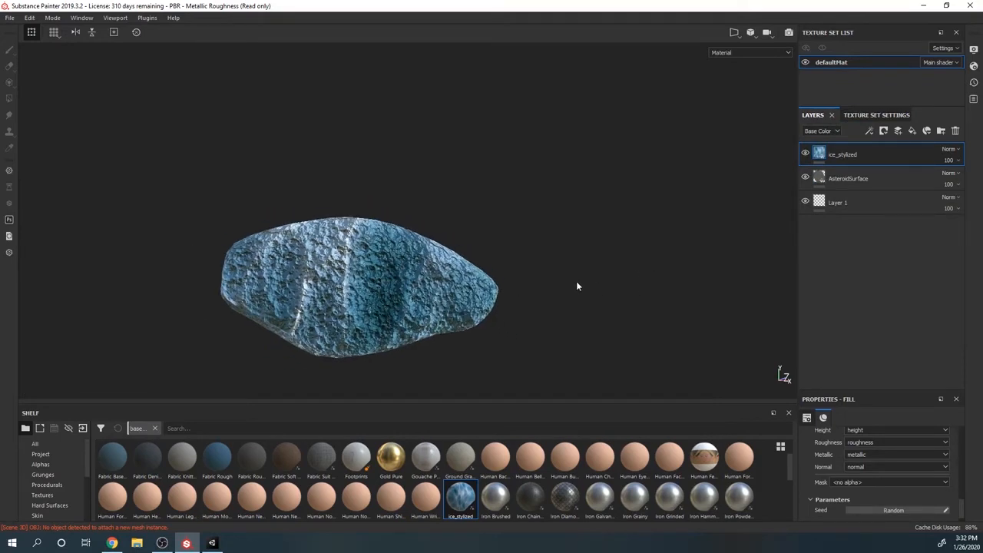
Add a black mask to the ice_stylized layer and drive it with a Dirt generator
right_click(845, 154)
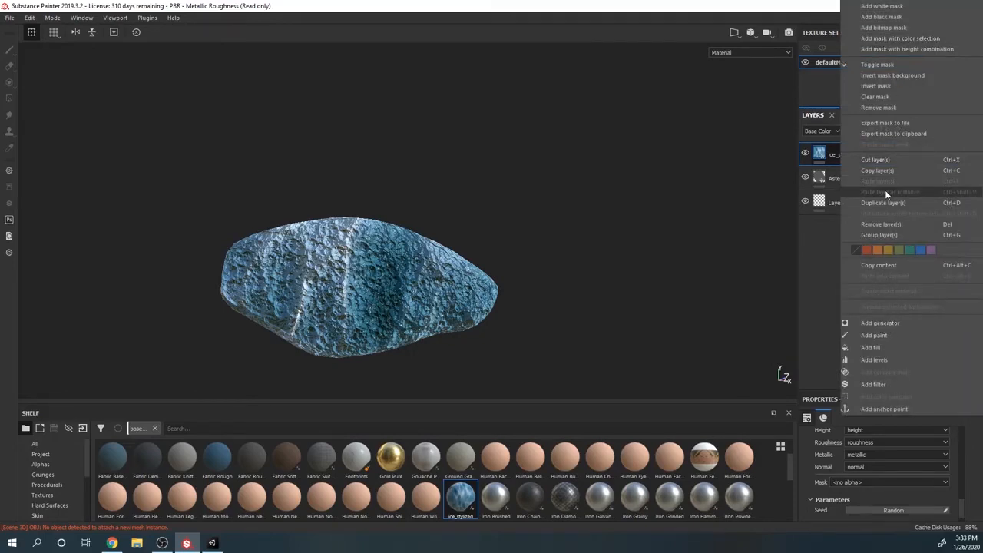
click(876, 17)
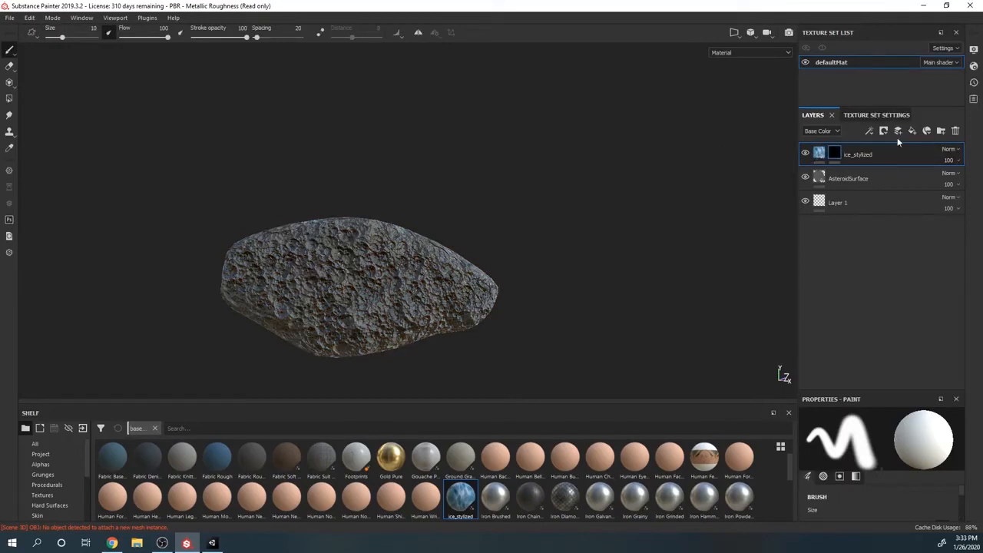
right_click(836, 154)
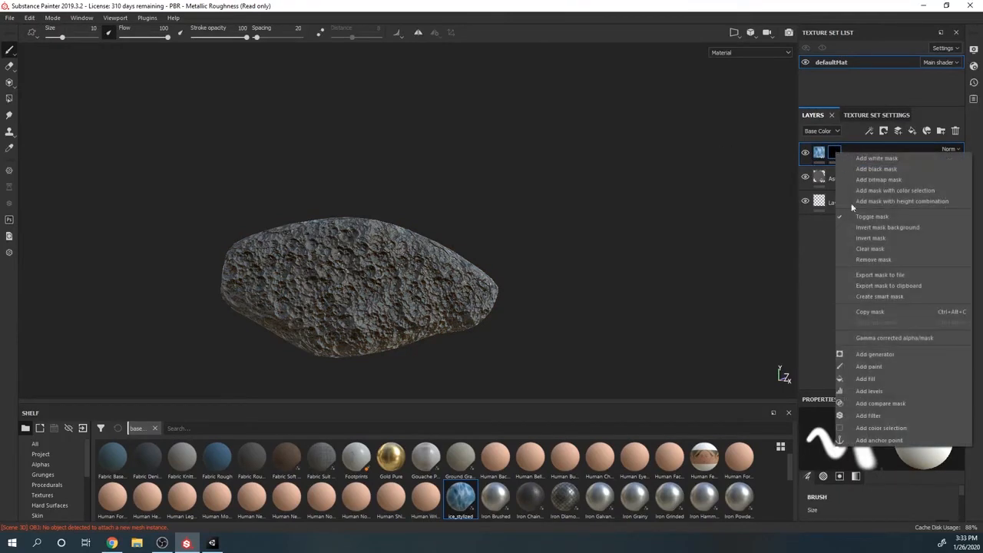
click(881, 355)
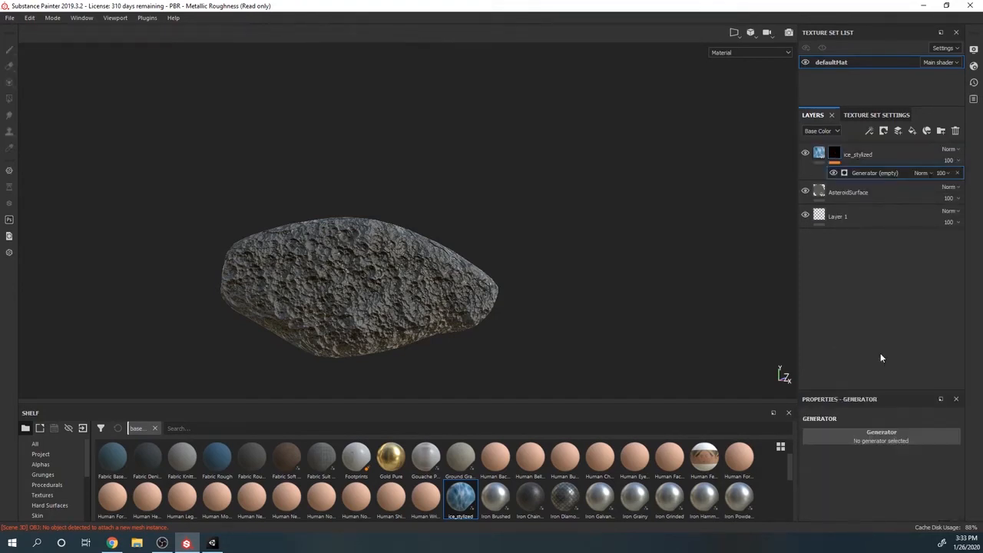
click(884, 437)
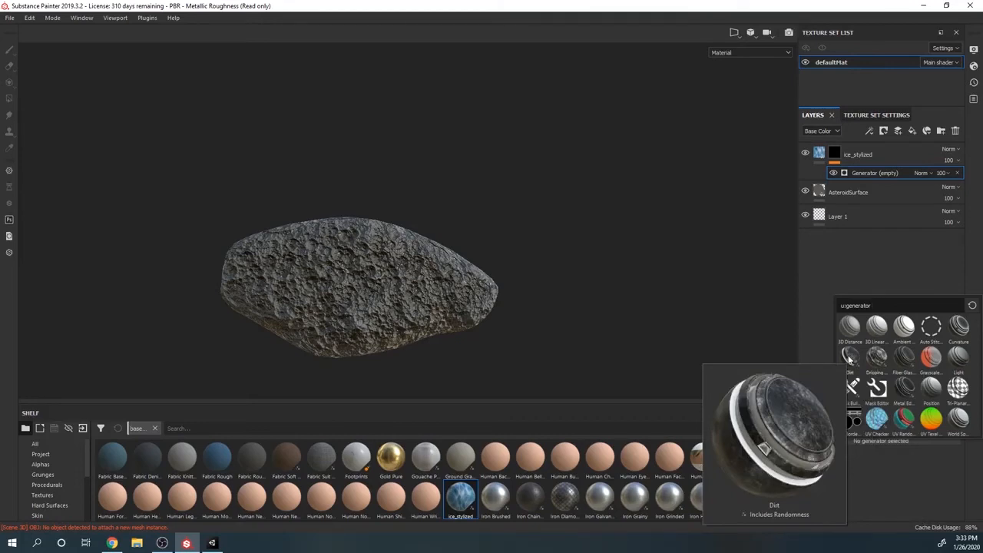
click(848, 356)
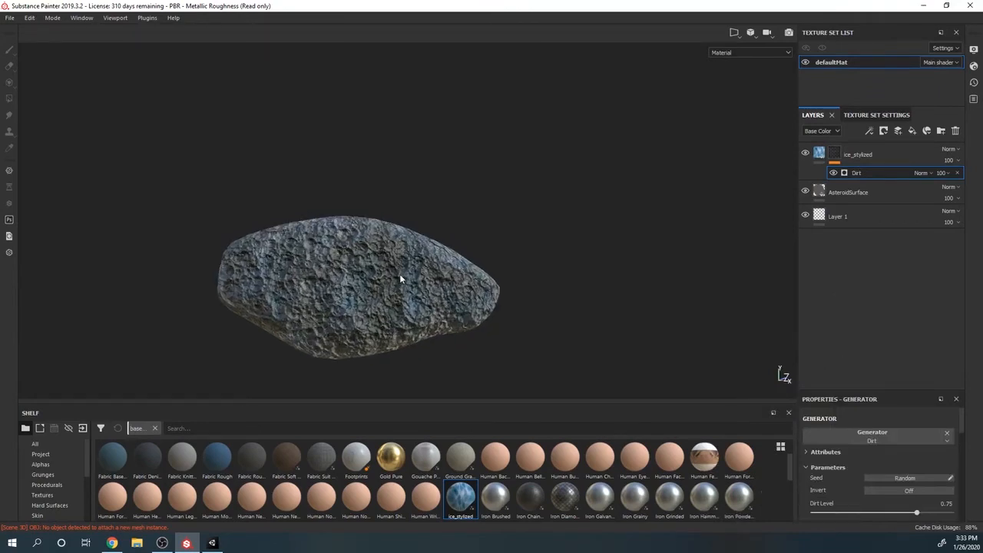
Set the generator's Dirt Level to 0.67, raise its Dirt Contrast and slightly lower its Grunge Amount
scroll(399, 274, up, 4)
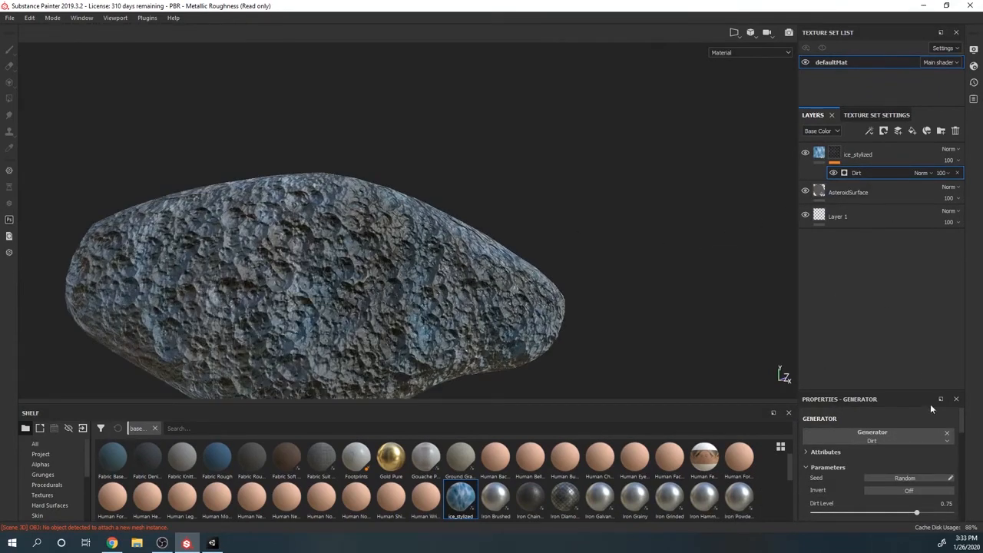
scroll(879, 483, down, 1)
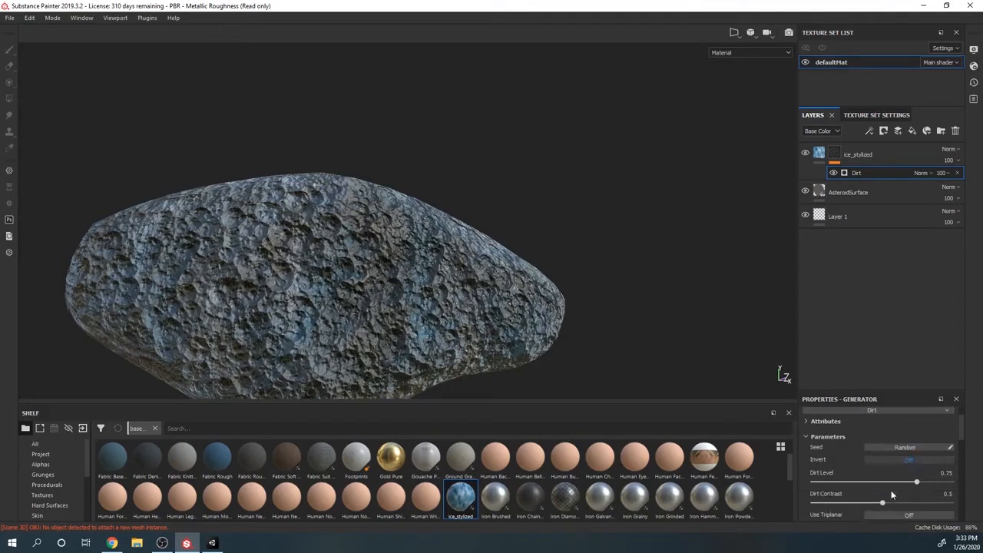
drag(919, 483, 905, 485)
scroll(894, 485, down, 2)
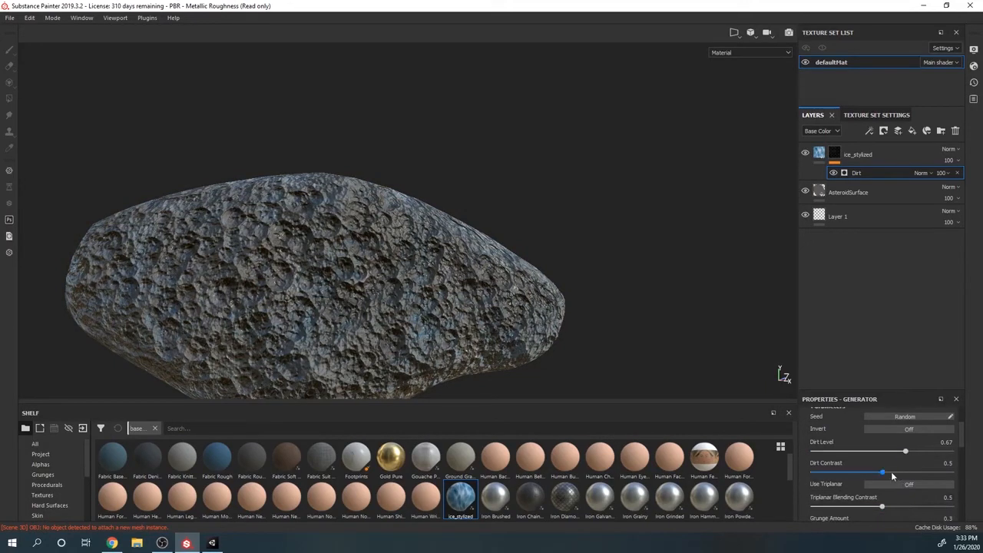
mouse_move(882, 473)
mouse_down()
mouse_move(932, 475)
mouse_move(824, 478)
mouse_move(896, 475)
mouse_up()
scroll(895, 482, down, 3)
click(856, 465)
mouse_move(856, 465)
mouse_down()
mouse_move(876, 466)
mouse_move(853, 467)
mouse_move(849, 477)
mouse_up()
Examine the Dirt generator's remaining parameters and image inputs, and the masked ice on the asteroid from several angles
scroll(849, 478, down, 8)
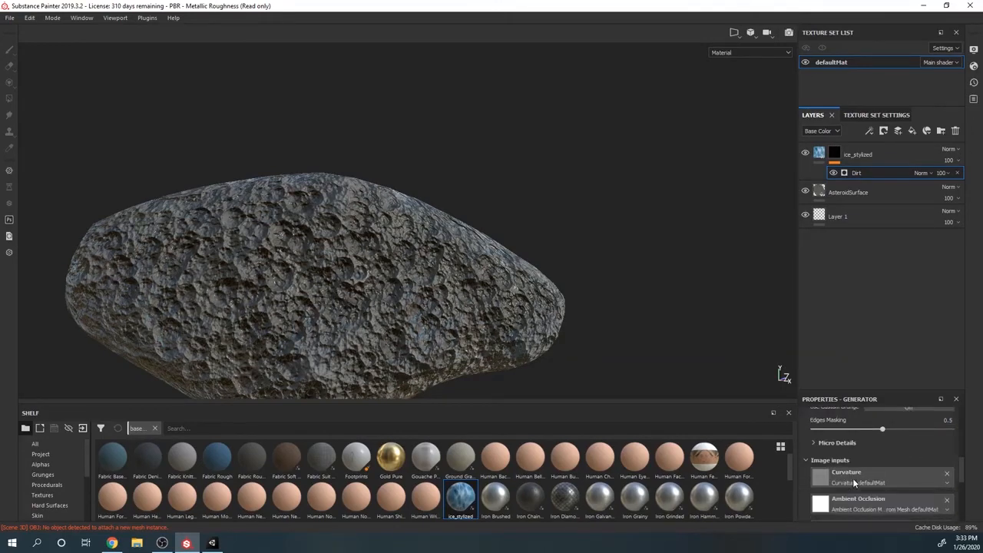
scroll(349, 245, down, 2)
scroll(349, 246, up, 3)
scroll(348, 246, down, 6)
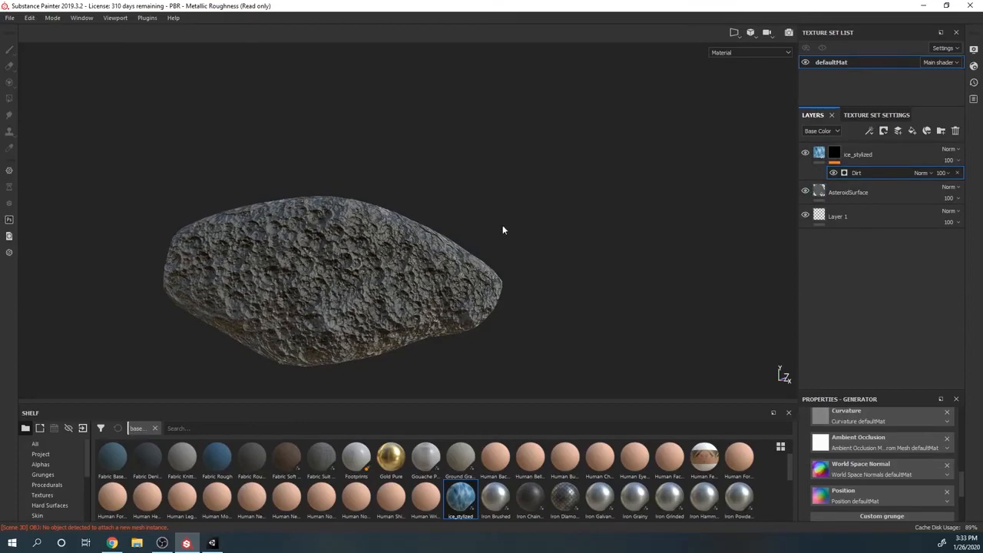
scroll(343, 254, up, 1)
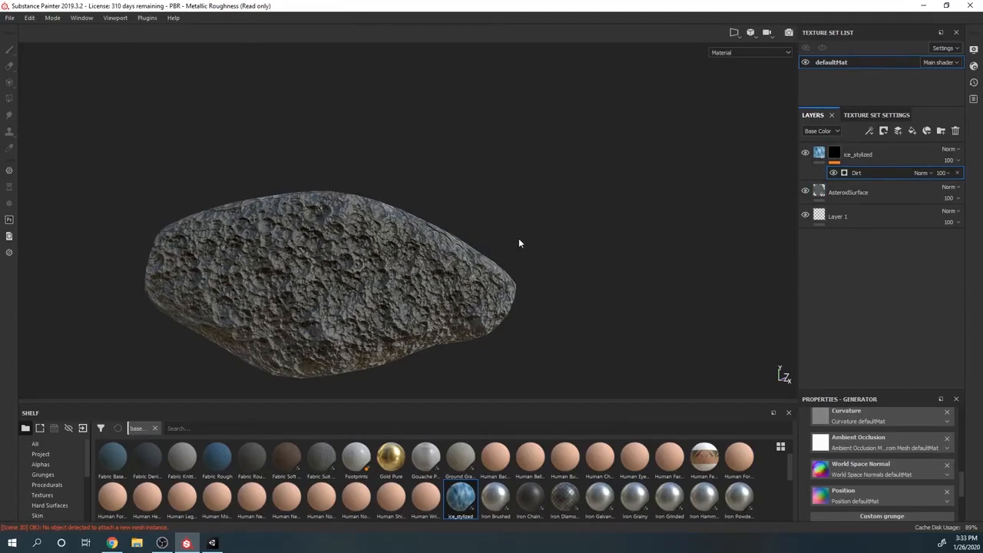
alt+drag(530, 269, 316, 127)
scroll(317, 126, down, 5)
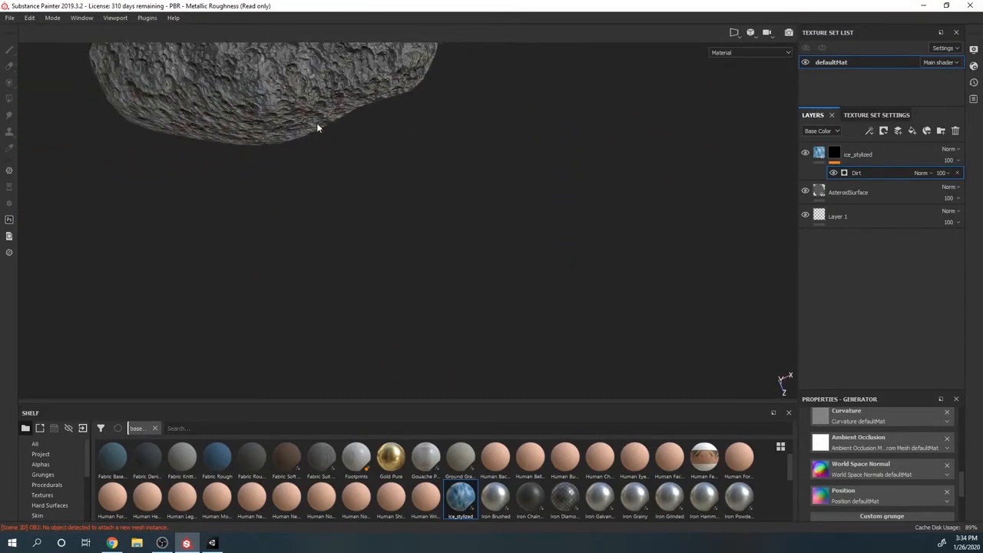
alt+drag(249, 90, 385, 57)
Export the asteroid's textures to the Ceres Connection/Working/asteroids/asteroid004 folder
click(10, 18)
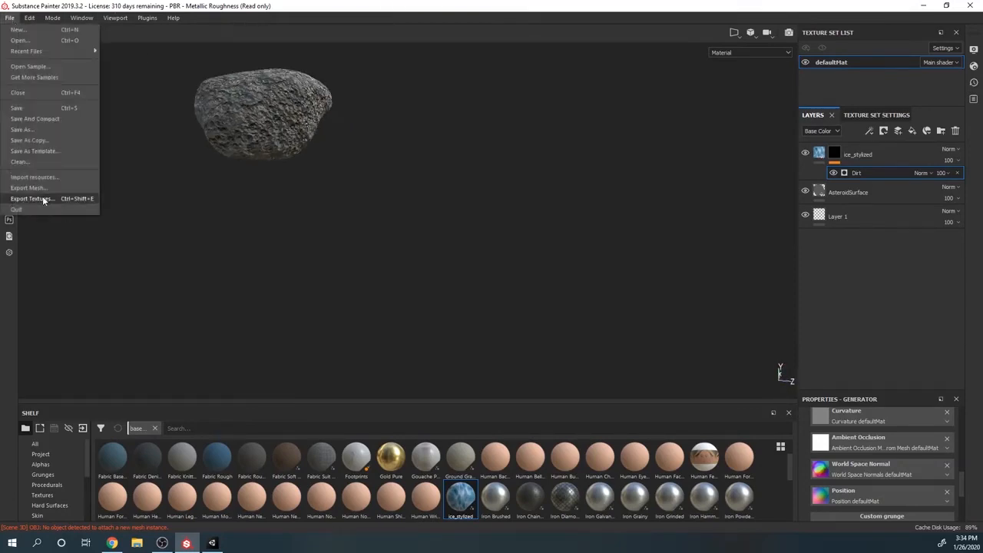
click(30, 198)
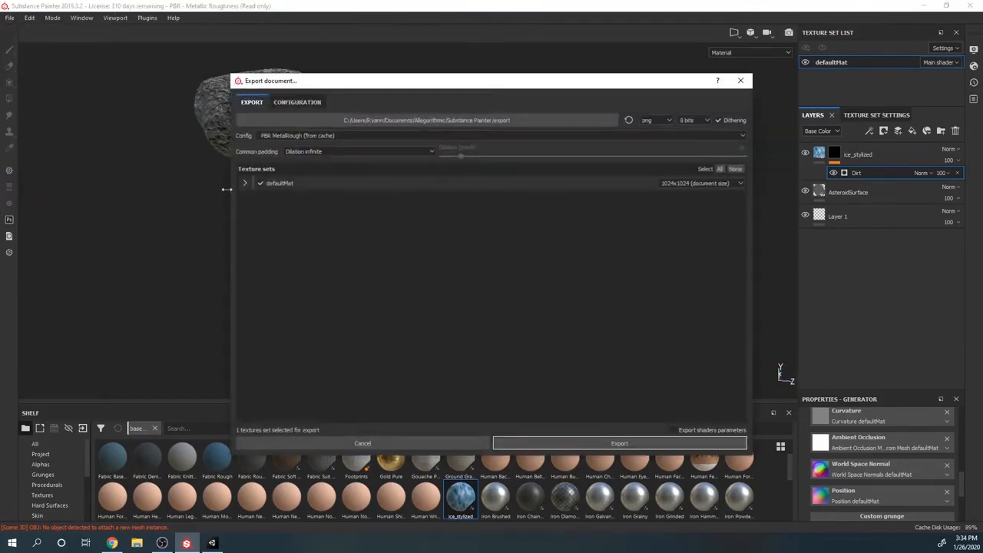
click(401, 122)
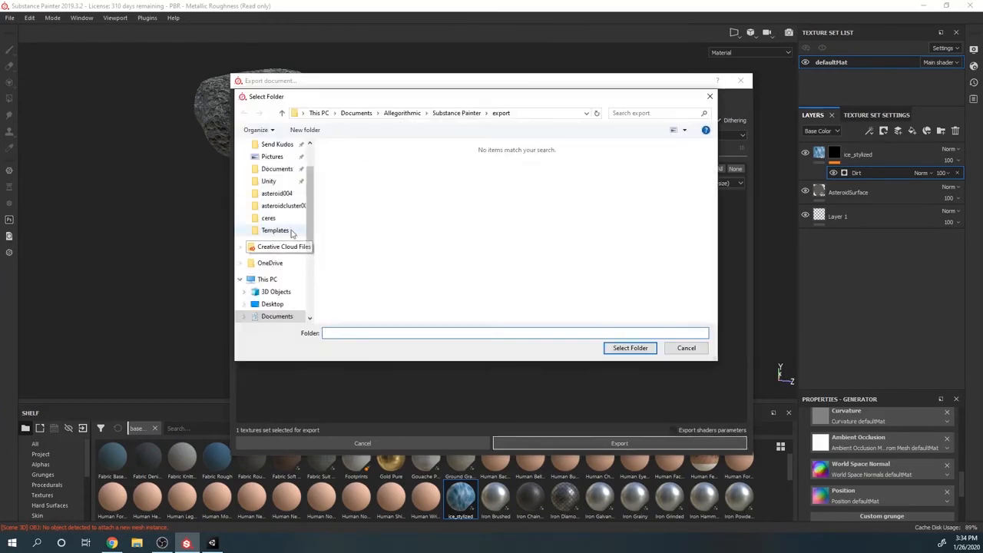
click(274, 221)
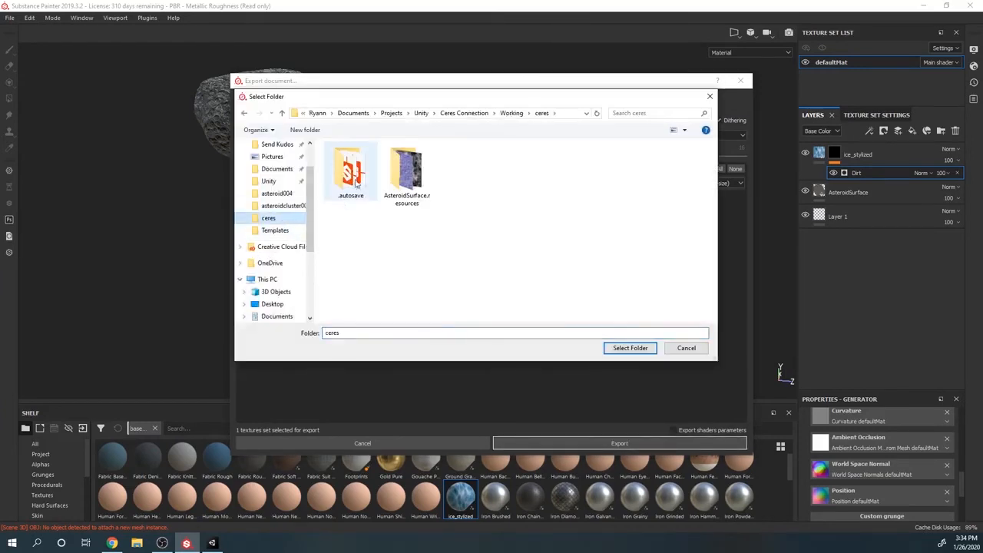
click(464, 113)
click(345, 280)
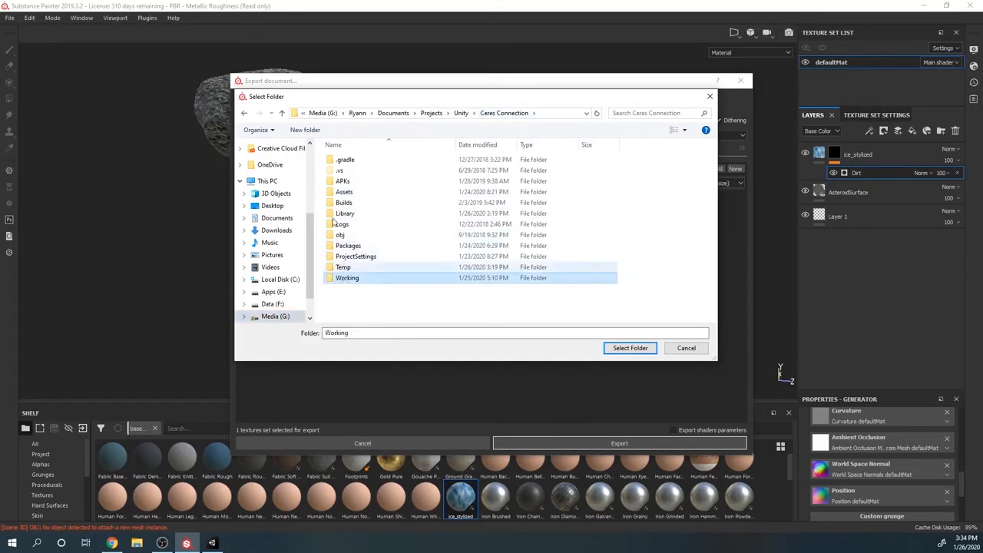
double_click(346, 279)
double_click(347, 169)
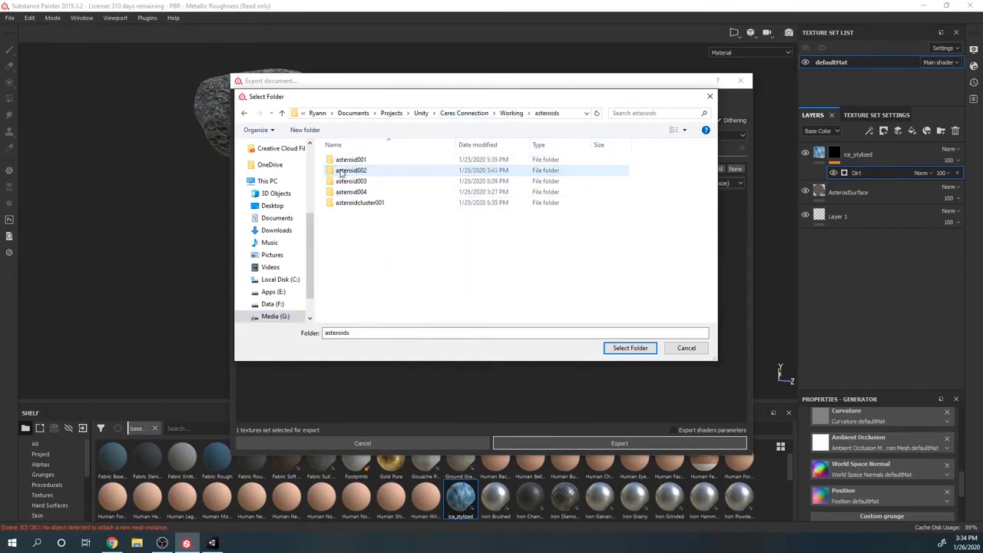
double_click(351, 192)
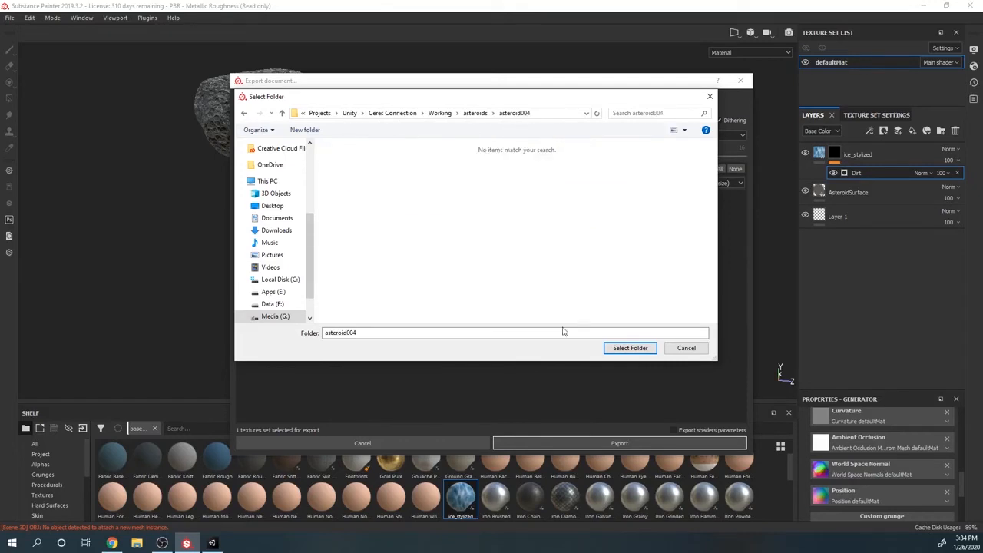
click(643, 347)
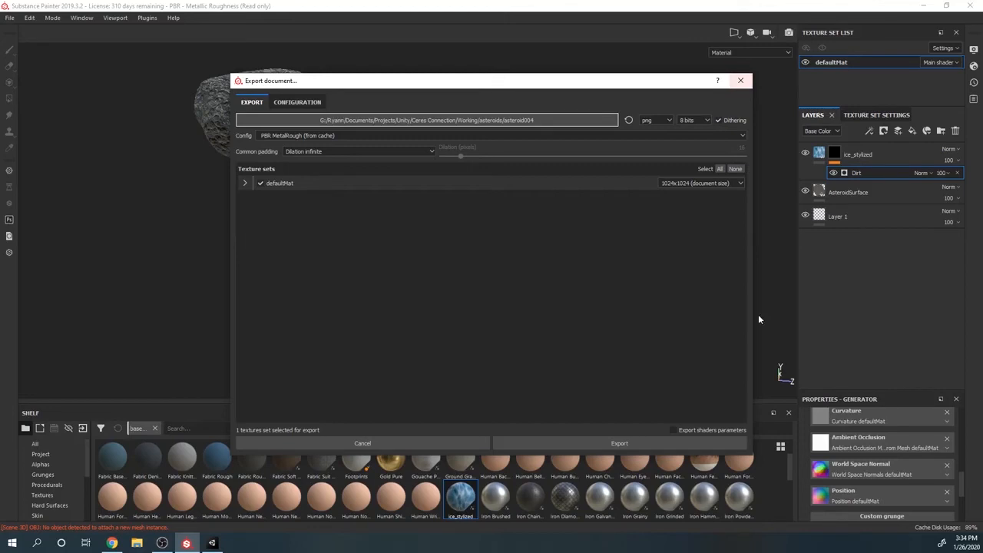
click(600, 443)
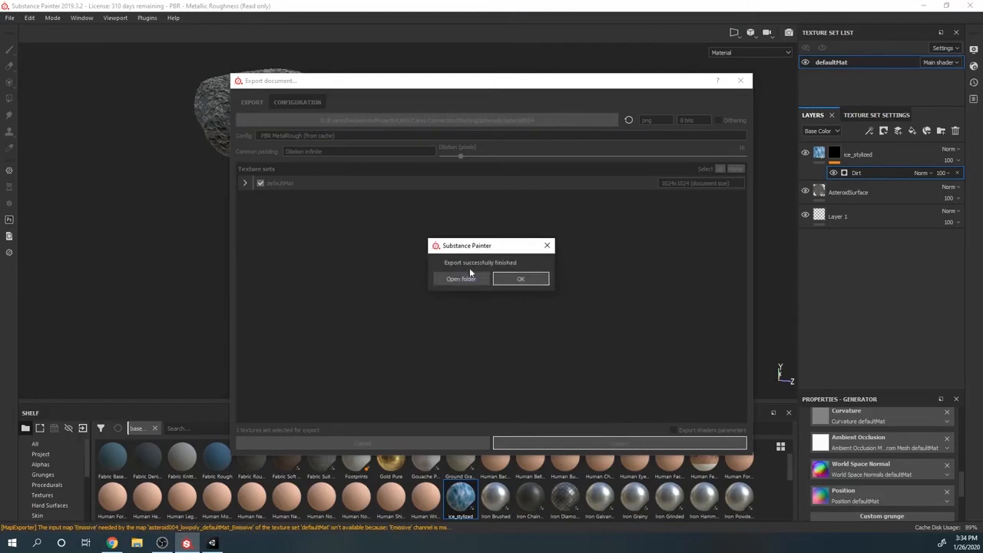
Open the export folder and show its files in Details view with a wider Name column
click(464, 276)
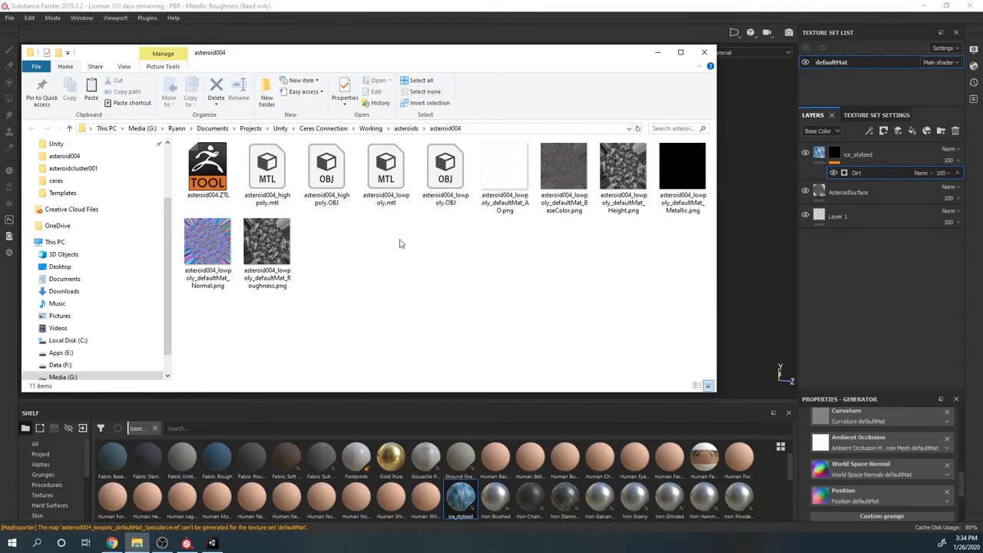
click(123, 66)
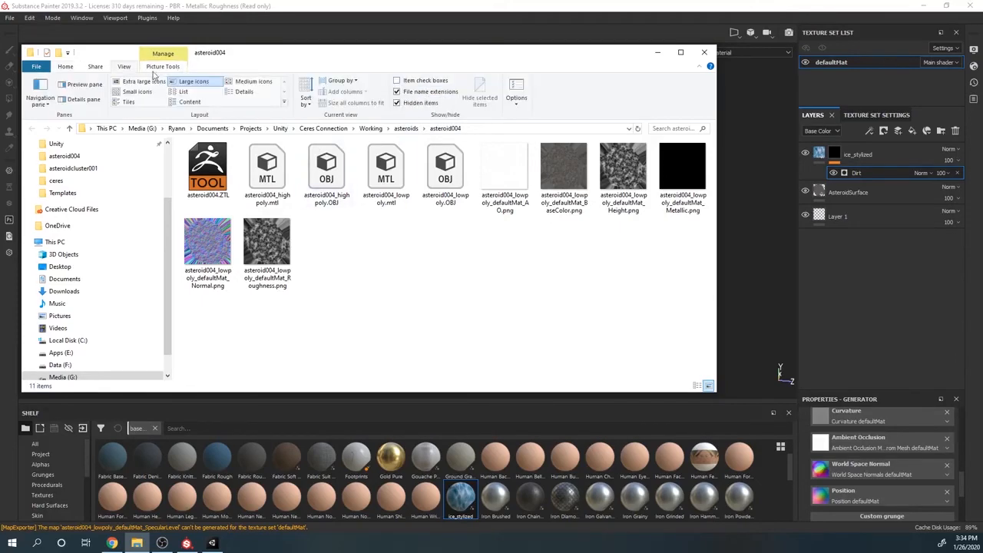
click(245, 91)
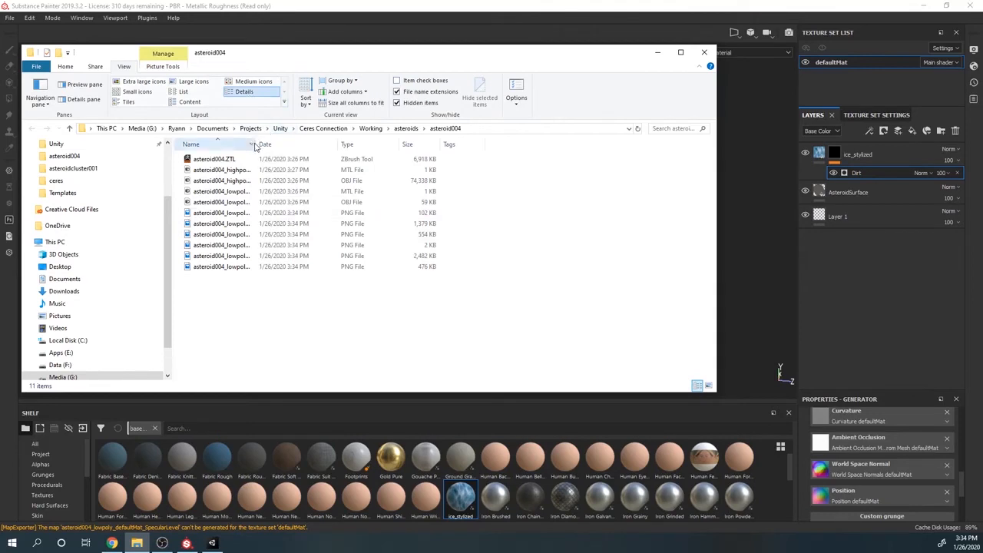
drag(256, 144, 303, 144)
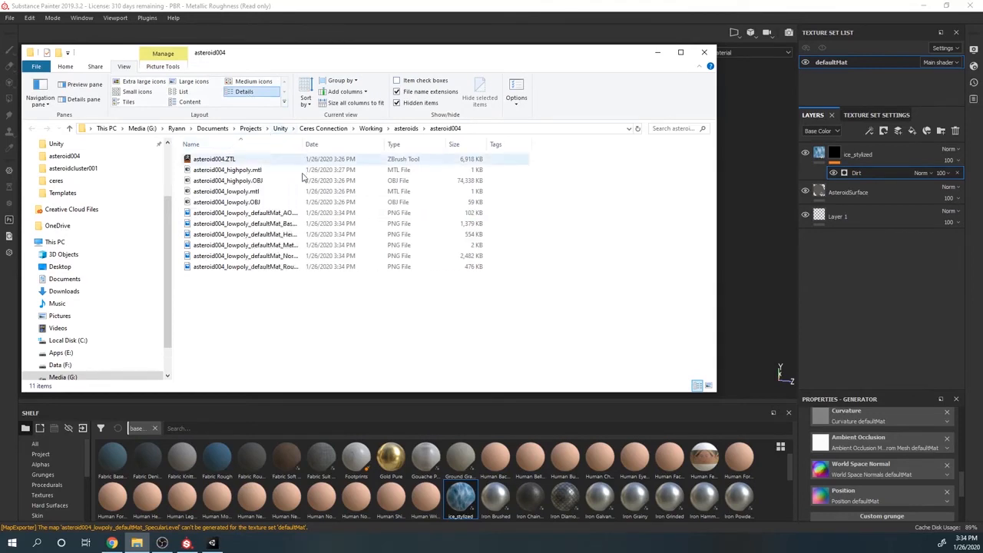
Copy asteroid004_lowpoly.OBJ together with its AO, BaseColor, Height, Metallic, Normal and Roughness PNG textures
click(222, 204)
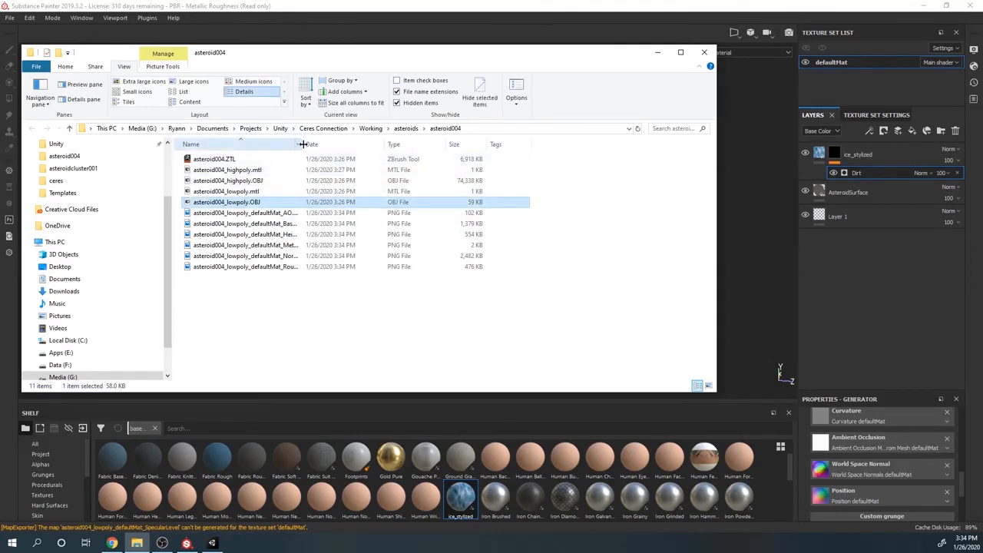
drag(303, 144, 358, 144)
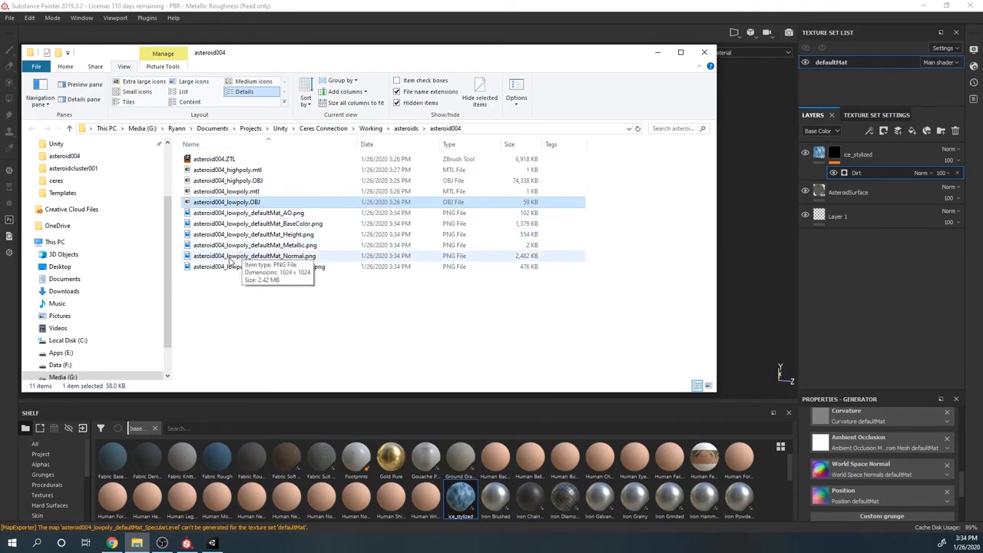
shift+click(221, 266)
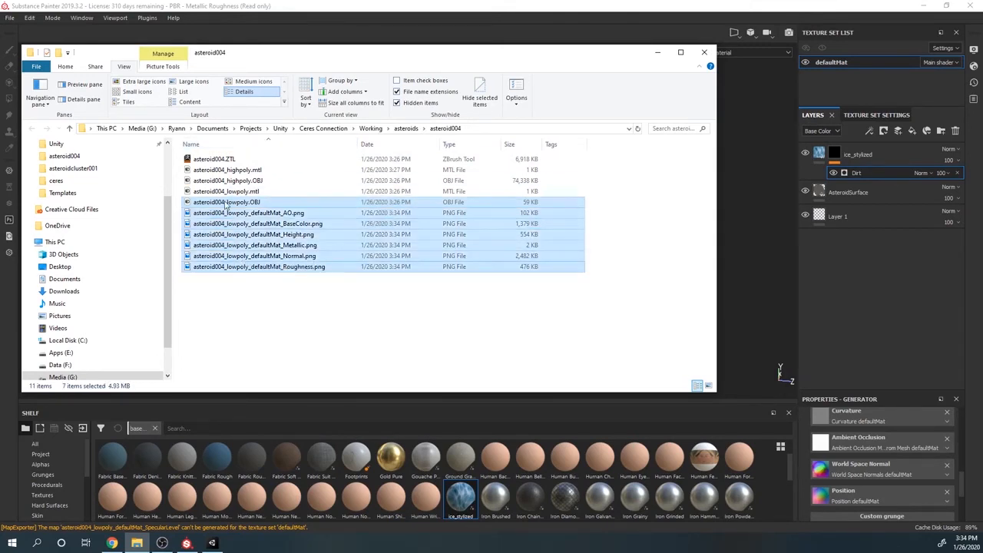
right_click(228, 202)
click(271, 384)
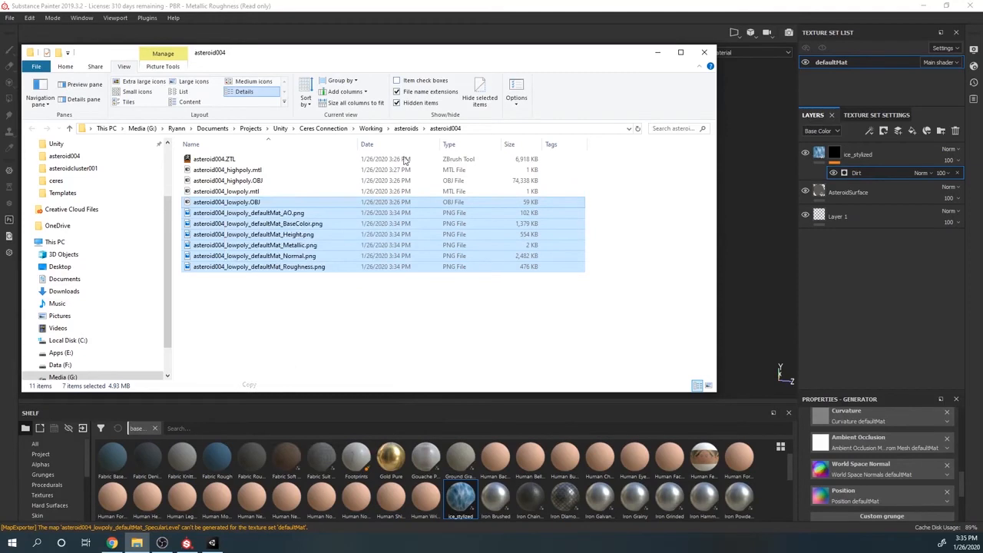
Create a folder named asteroid004 in Ceres Connection/Assets/Models and open it
click(328, 129)
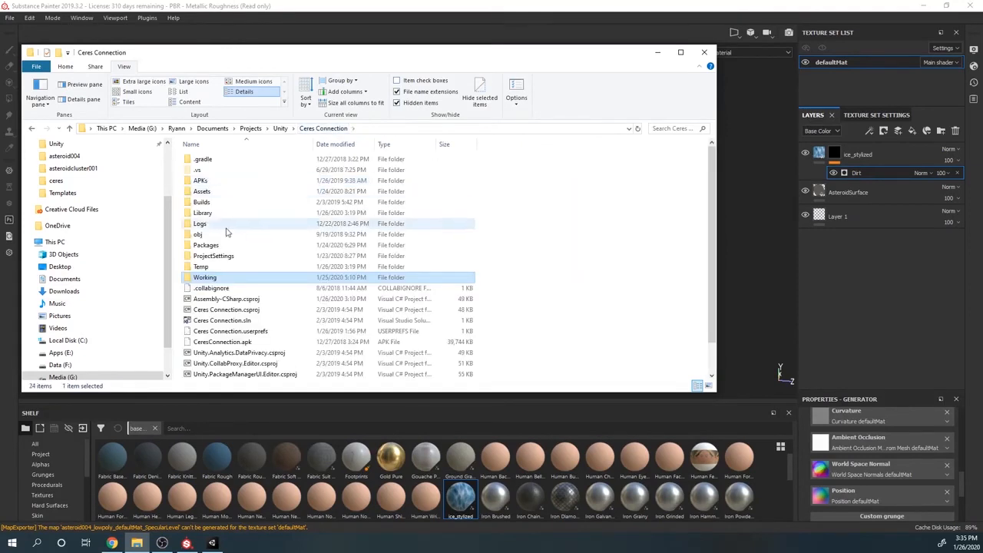
double_click(198, 191)
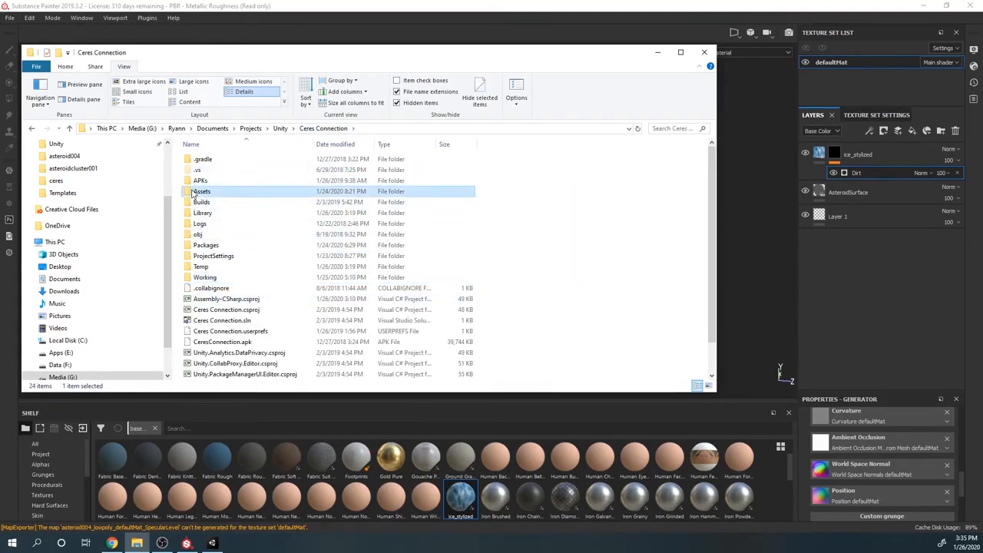
double_click(203, 202)
right_click(203, 292)
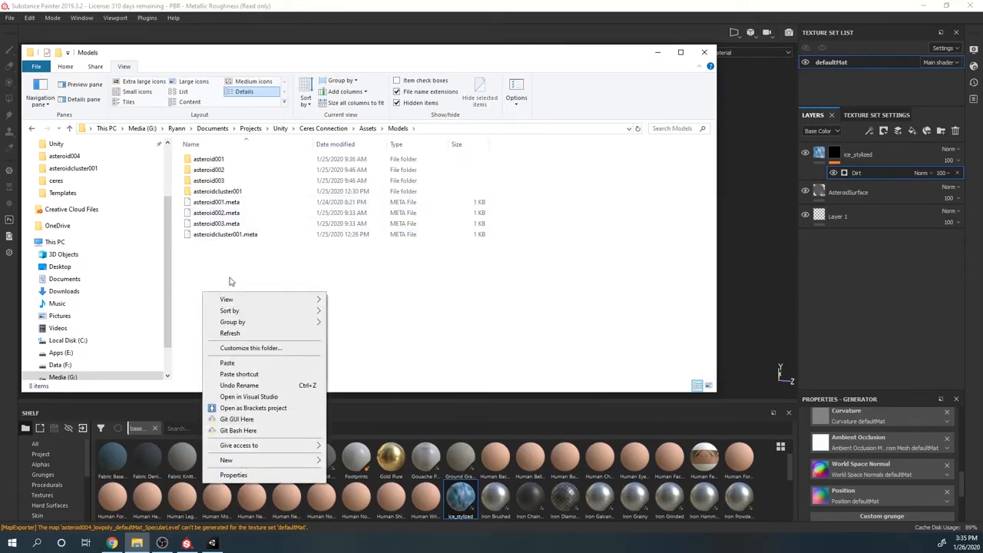
mouse_move(261, 459)
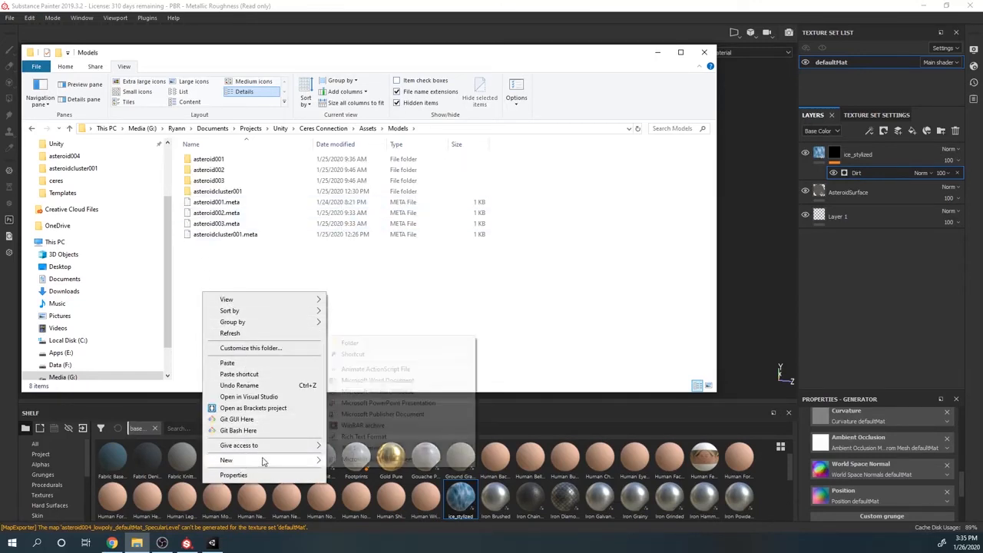
click(351, 343)
text(astero)
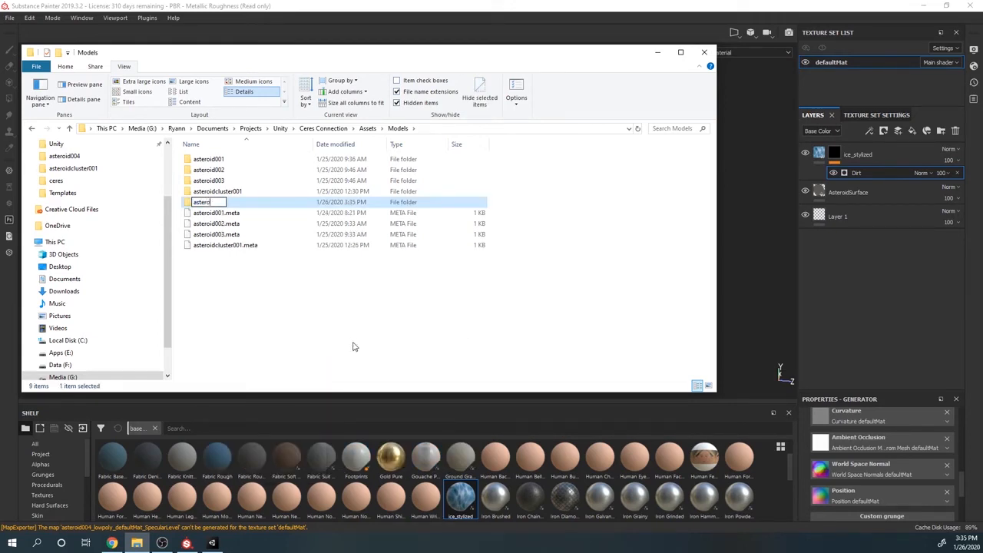
text(id004)
key(Return)
key(Return)
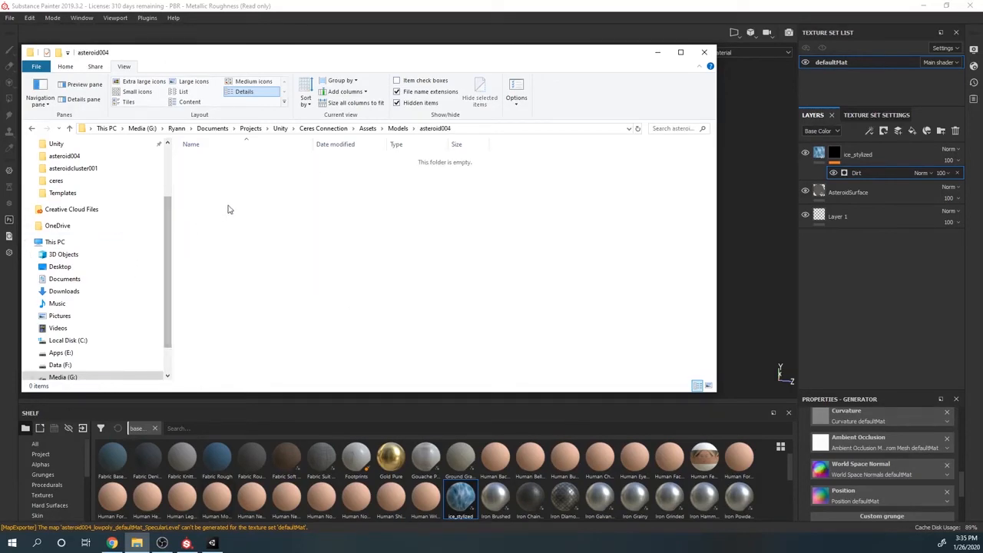
Paste the copied low-poly model and textures into the new asteroid004 folder and close the file window
right_click(227, 209)
click(281, 287)
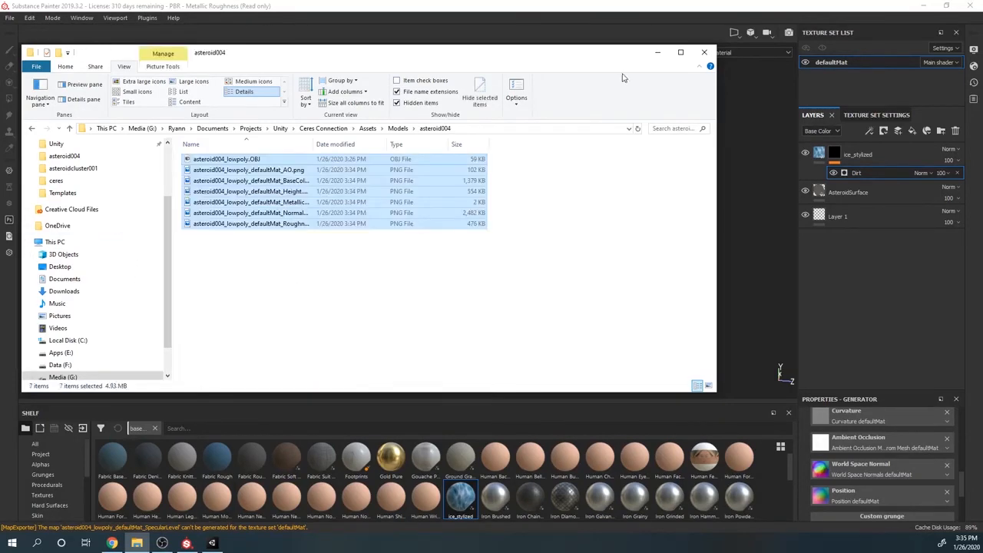
click(704, 52)
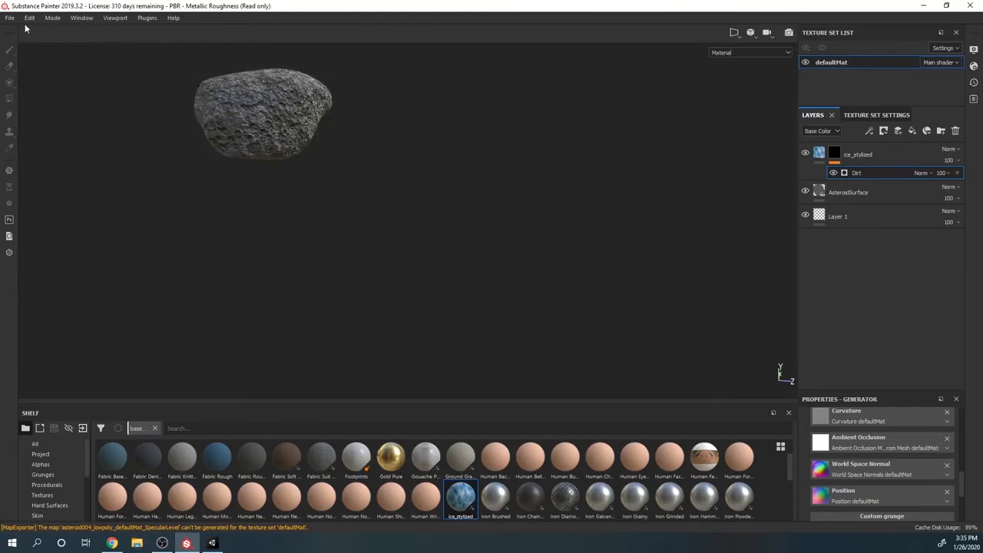
Save the Substance Painter project as asteroid004 in the Working/asteroids/asteroid004 folder
click(15, 15)
click(31, 128)
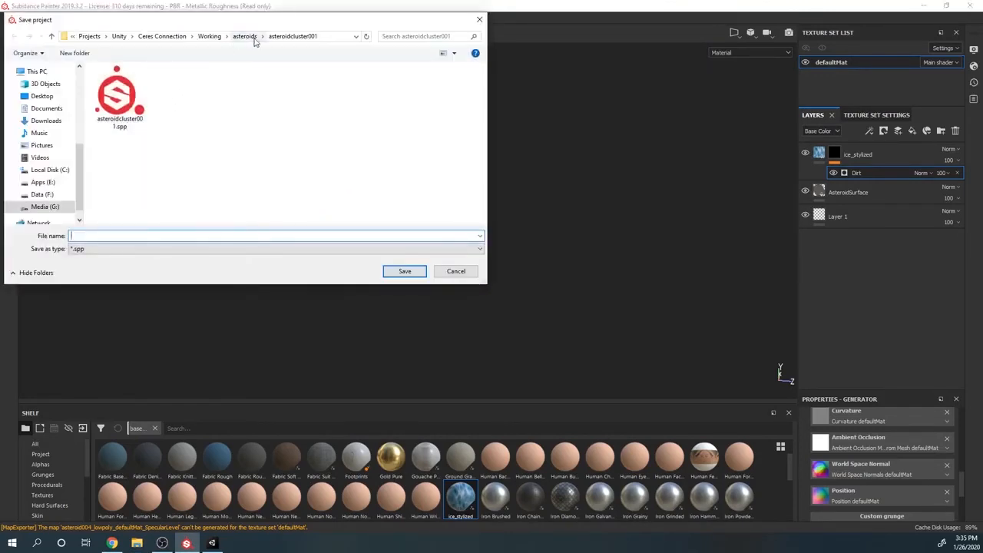
click(247, 39)
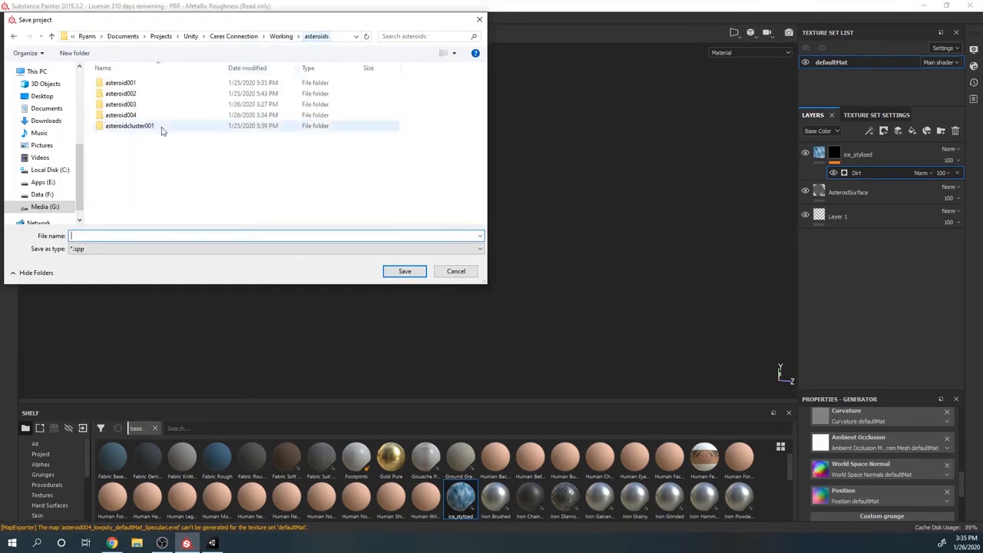
double_click(123, 112)
click(105, 235)
text(asterop)
key(BackSpace)
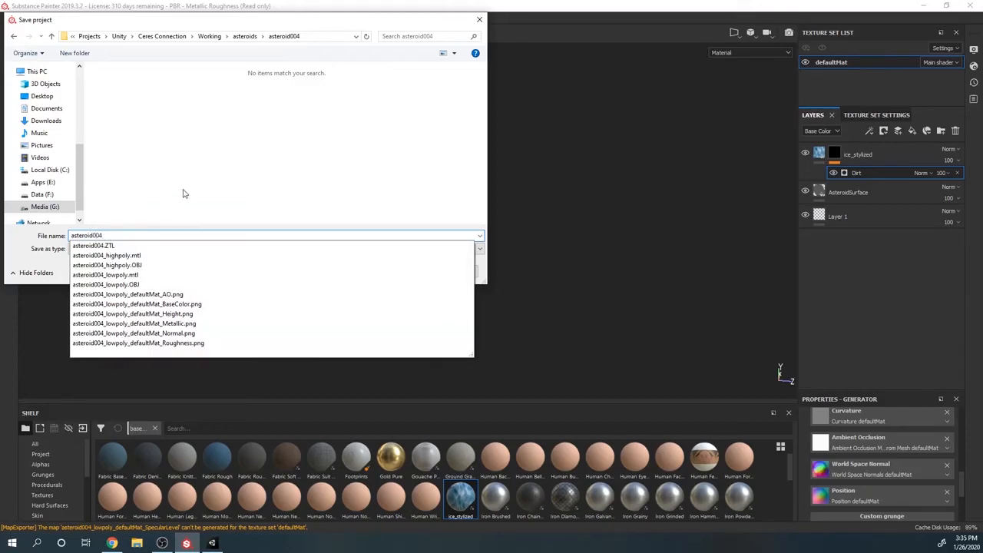
click(405, 271)
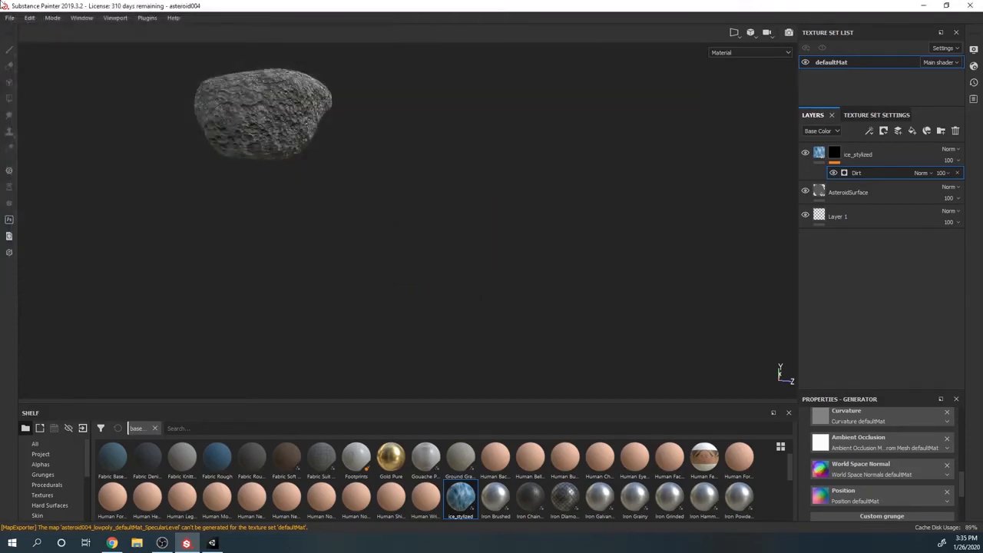
Save the asteroid004 project again and close Substance Painter
click(9, 17)
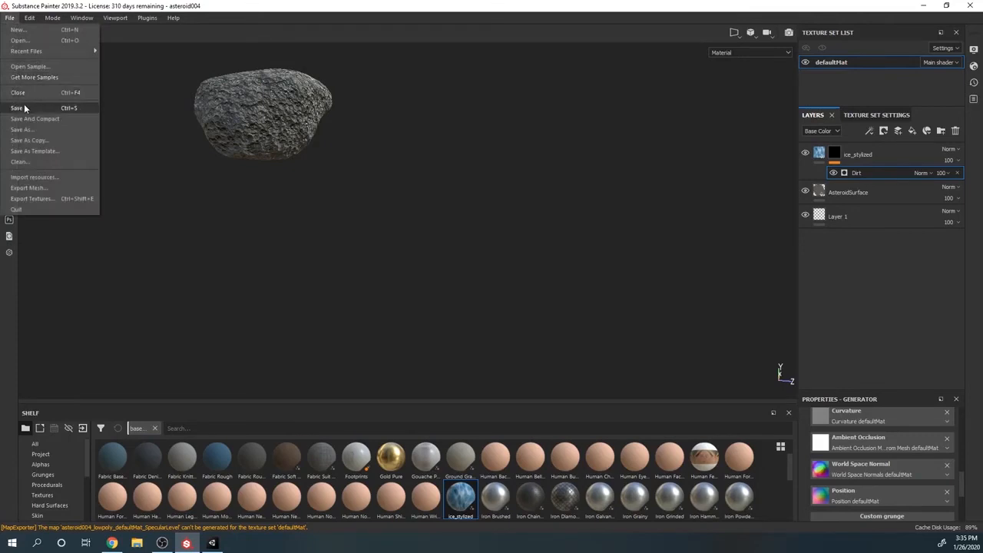
click(28, 106)
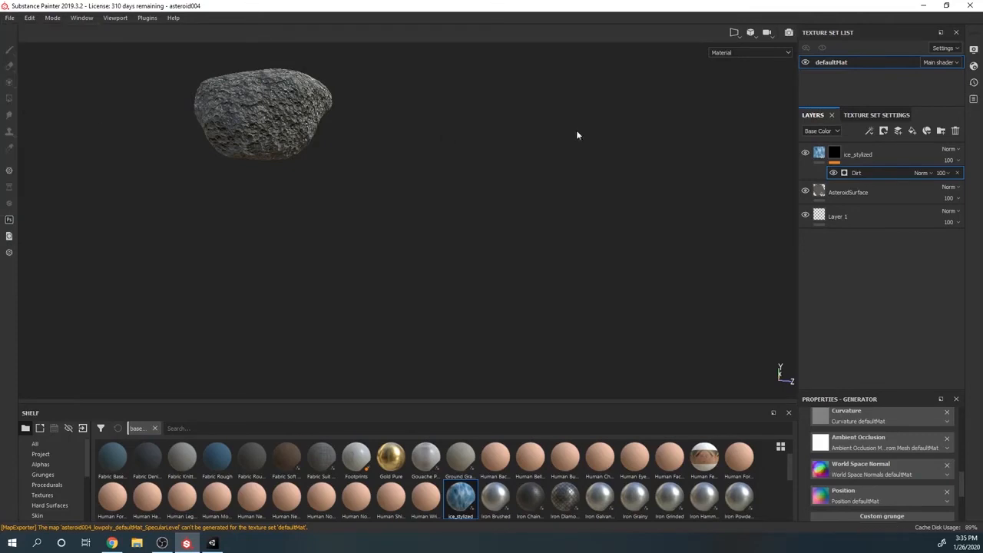
click(970, 6)
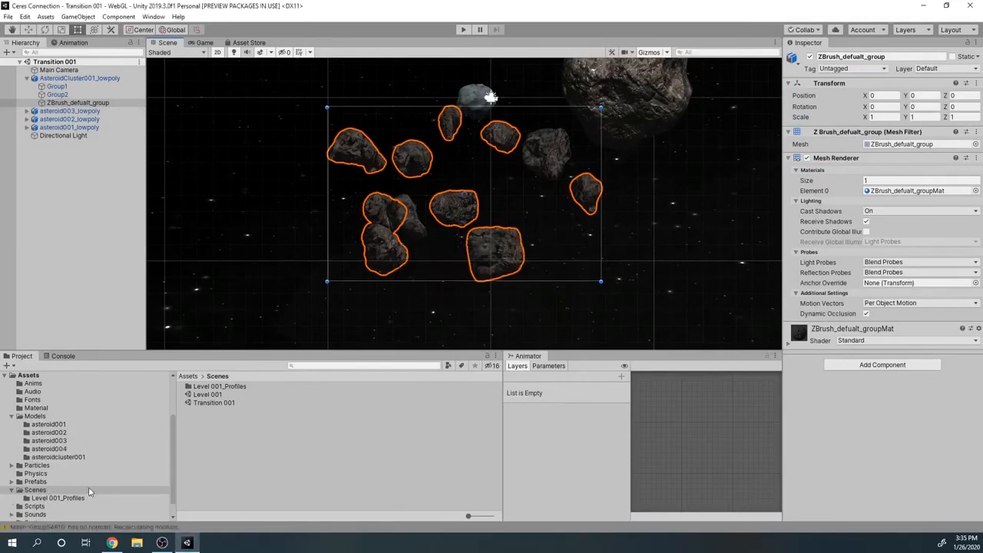
Set the texture type of asteroid004_lowpoly_defaultMat_Normal in Models/asteroid004 to Normal map and apply the import change
click(48, 449)
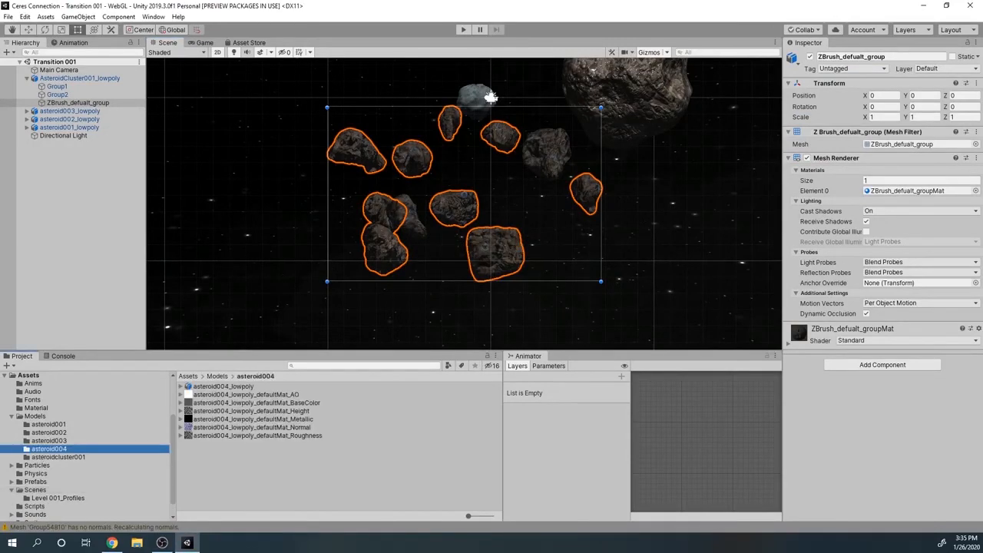
click(254, 427)
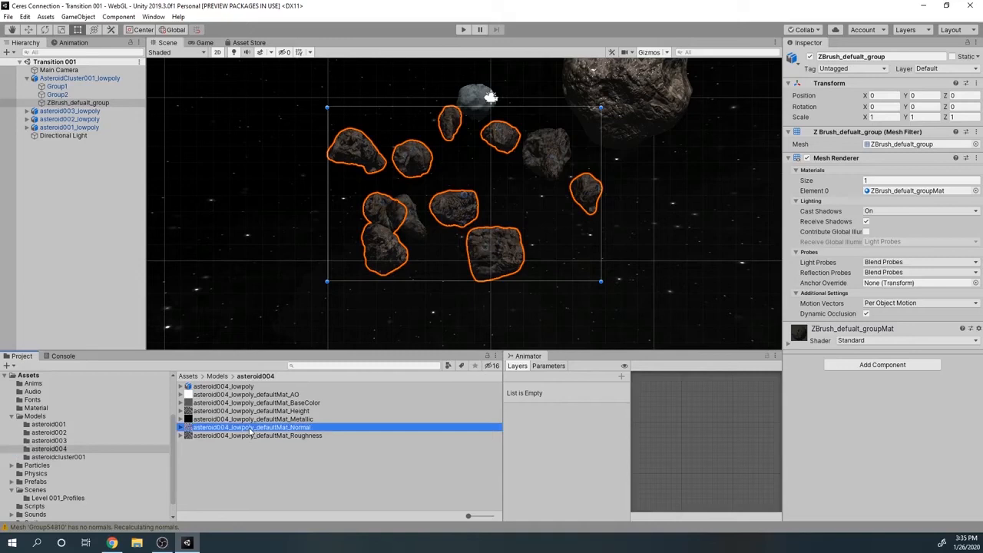
click(937, 86)
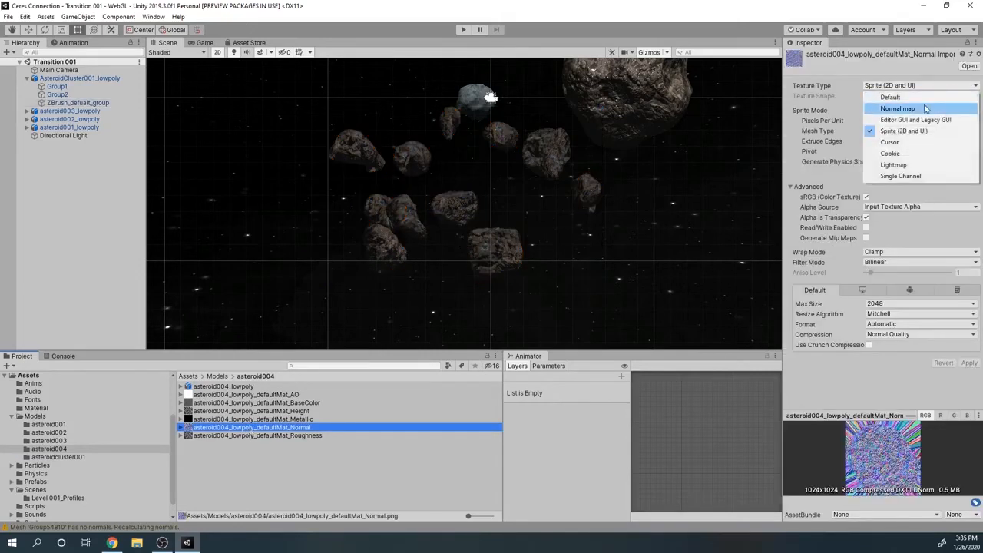
click(926, 108)
click(968, 331)
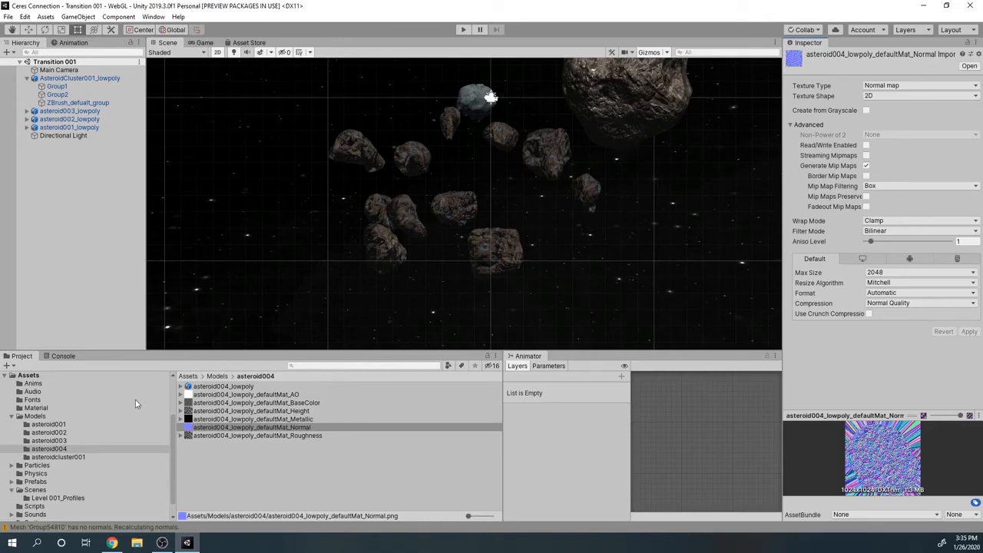
Extract the embedded material of the asteroid004_lowpoly model into the asteroid004 folder
click(215, 388)
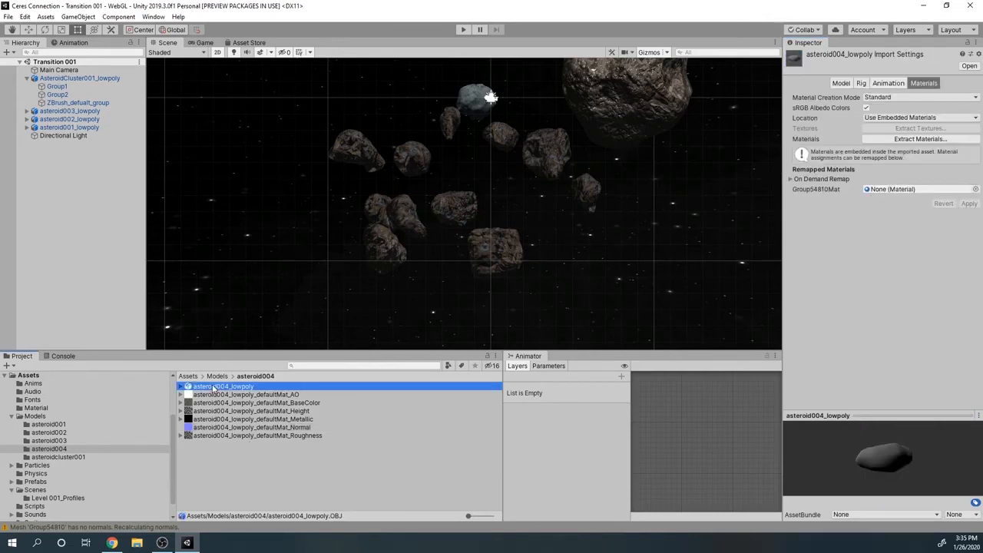
click(926, 86)
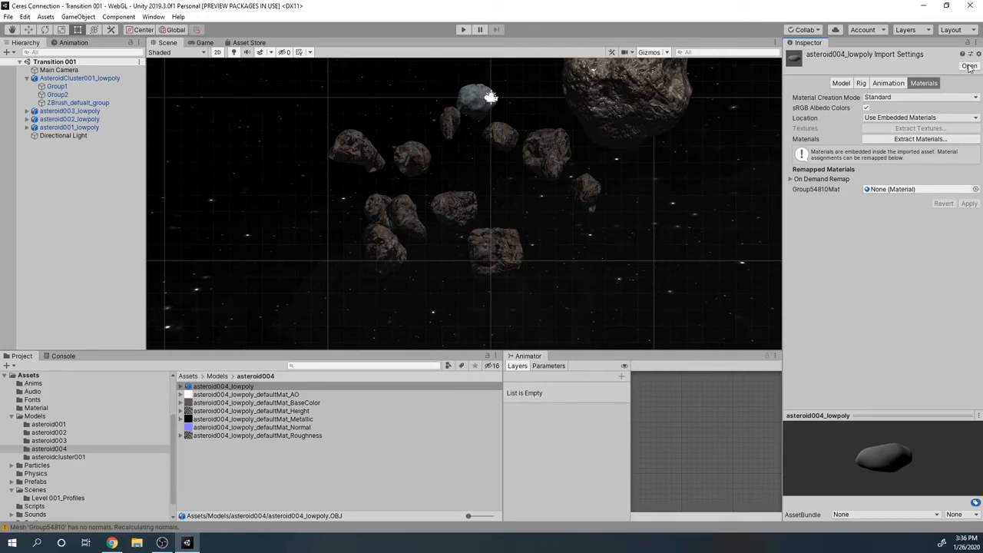
click(912, 139)
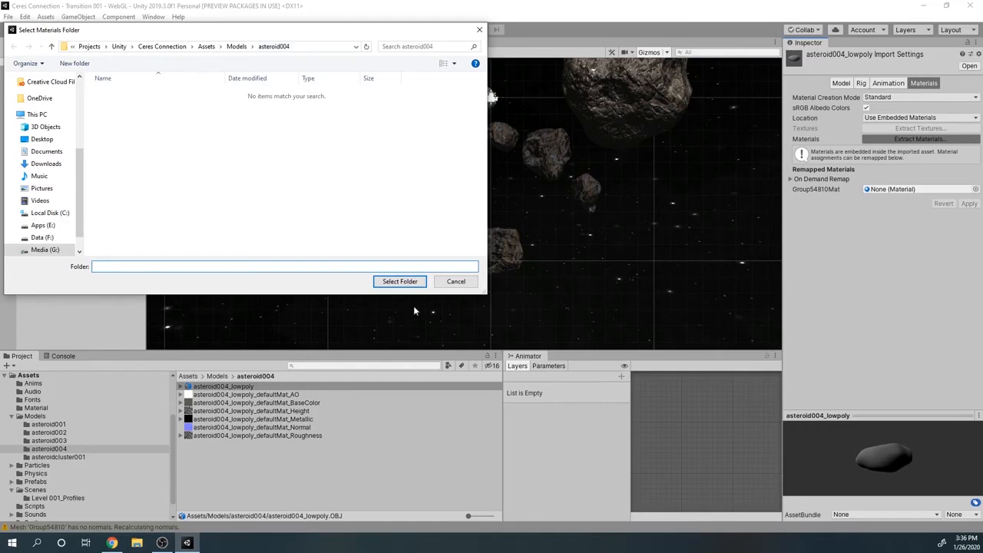
click(399, 281)
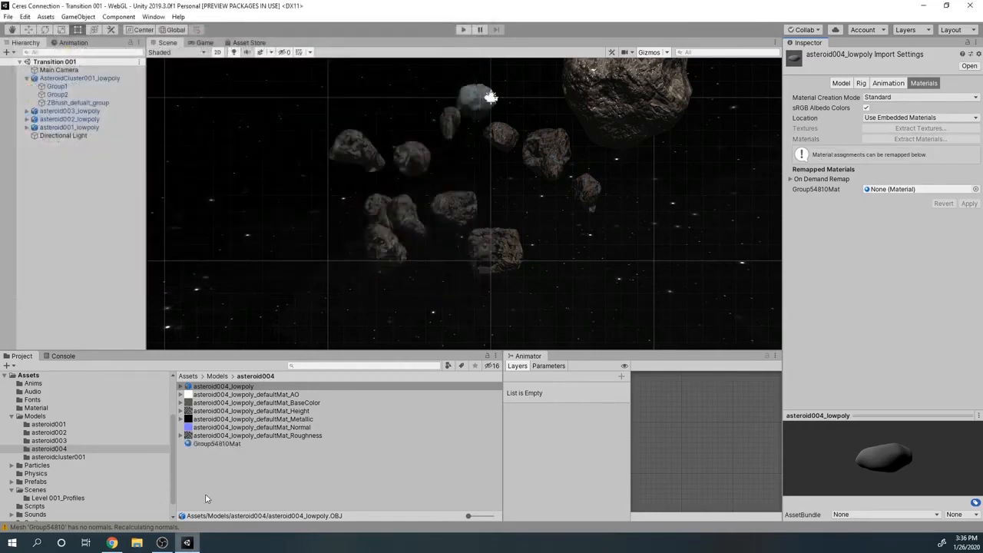
Rename the extracted Group54810Mat material as asteroid004_mat
click(218, 444)
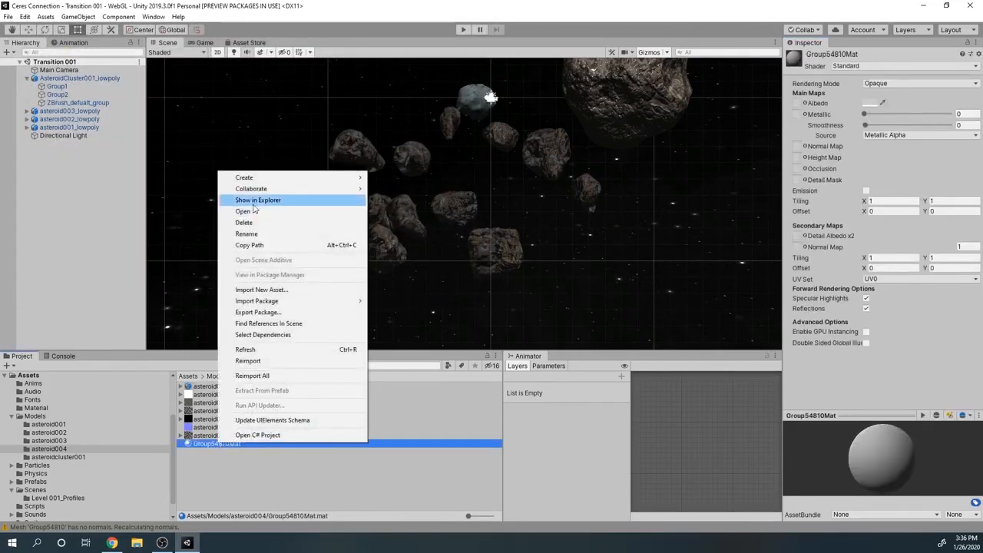
click(261, 234)
text(asteroid004_mat)
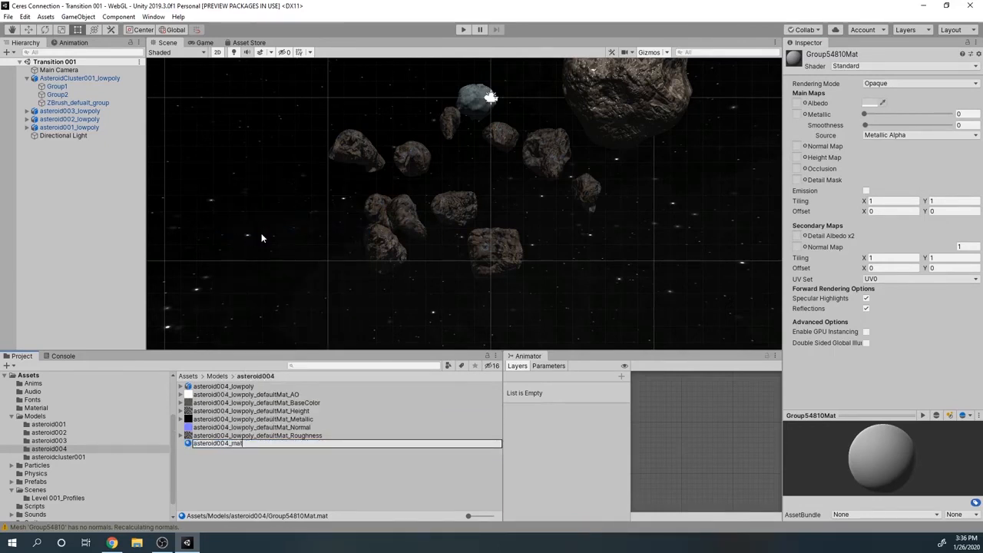
key(Return)
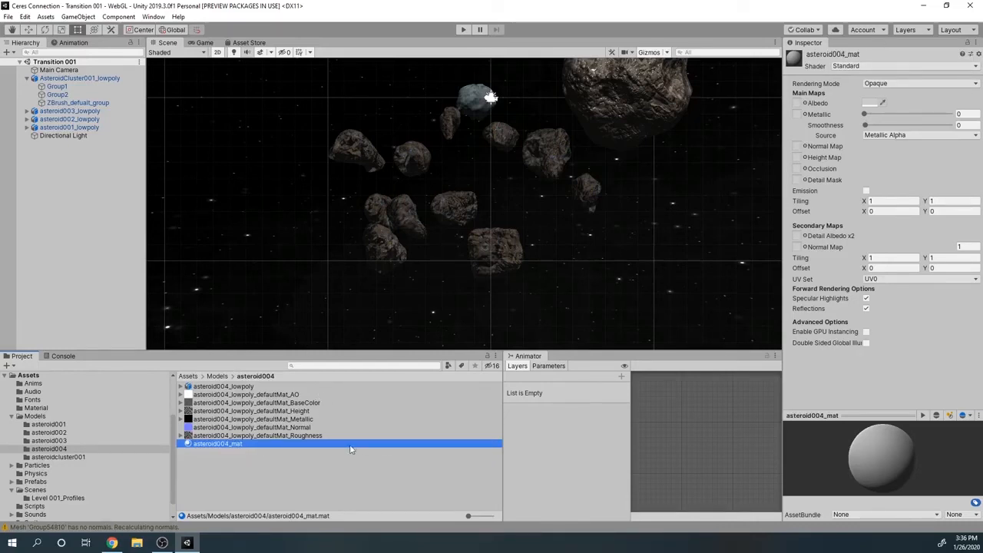
Assign the BaseColor, Metallic, Normal, Height and AO textures to asteroid004_mat's matching map slots, and the Roughness texture to Detail Mask
drag(284, 409, 799, 103)
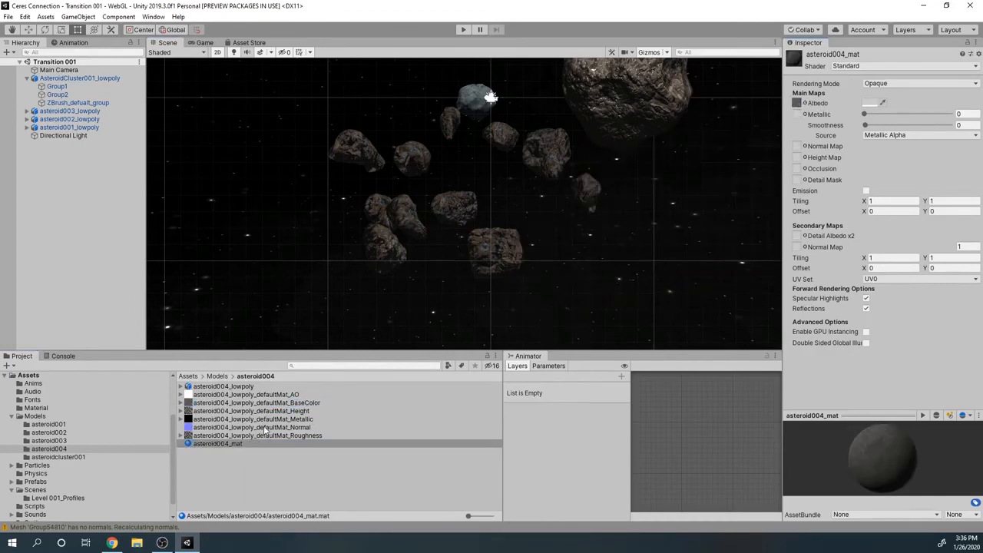
drag(270, 424, 798, 116)
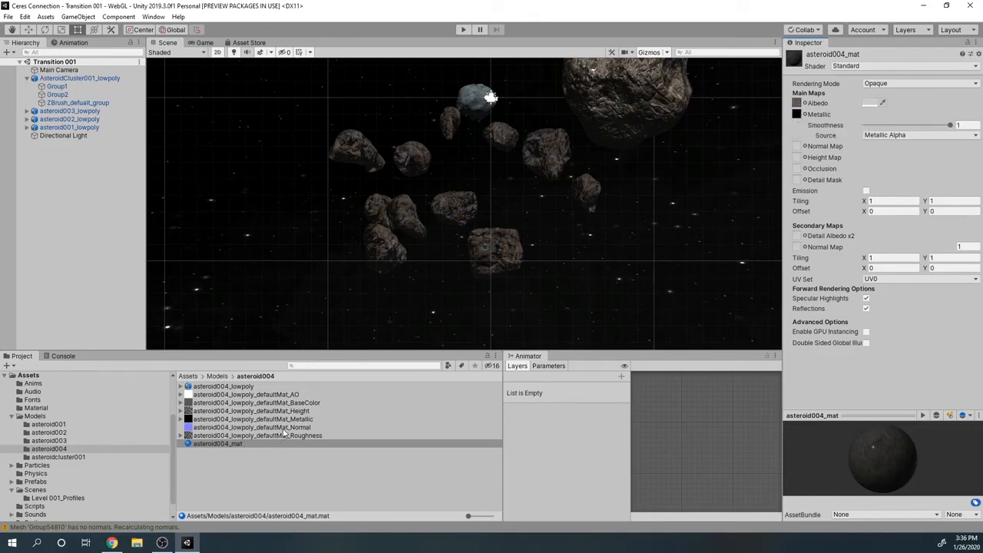
drag(284, 434, 797, 146)
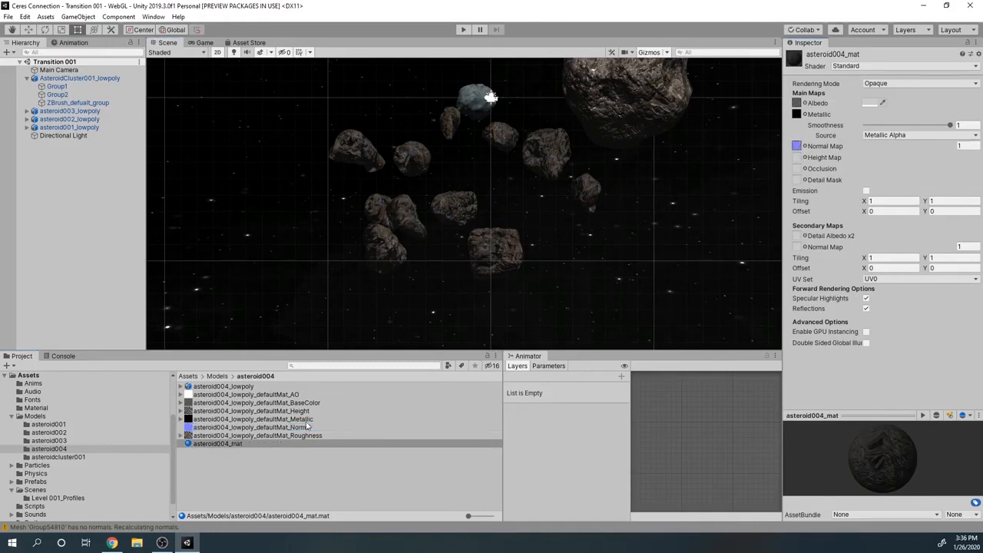
drag(277, 412, 804, 161)
drag(258, 397, 797, 168)
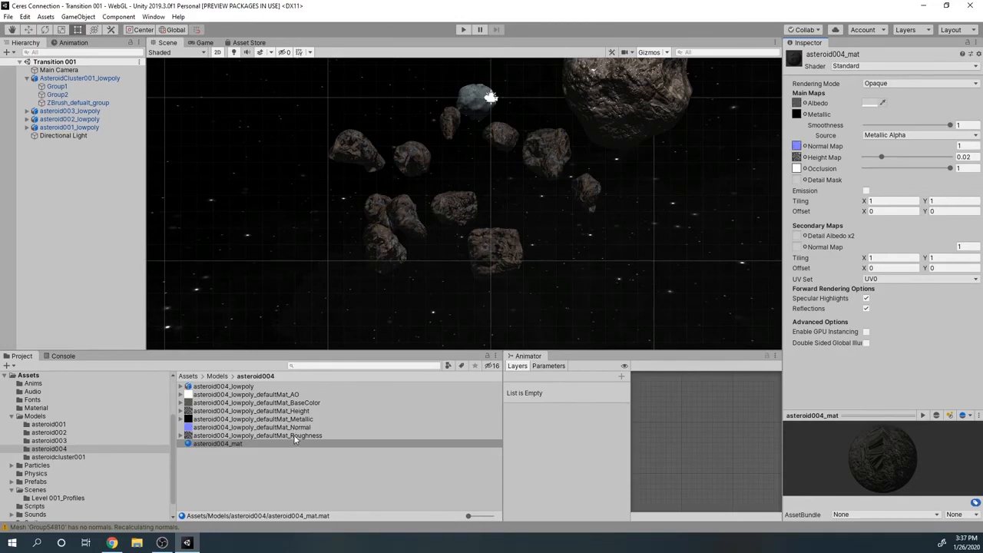
drag(294, 434, 800, 184)
Check asteroid004_lowpoly's material remapping and contents, and place the model in the scene beside the asteroid cluster at about X -12.19, Y -8.65
click(210, 387)
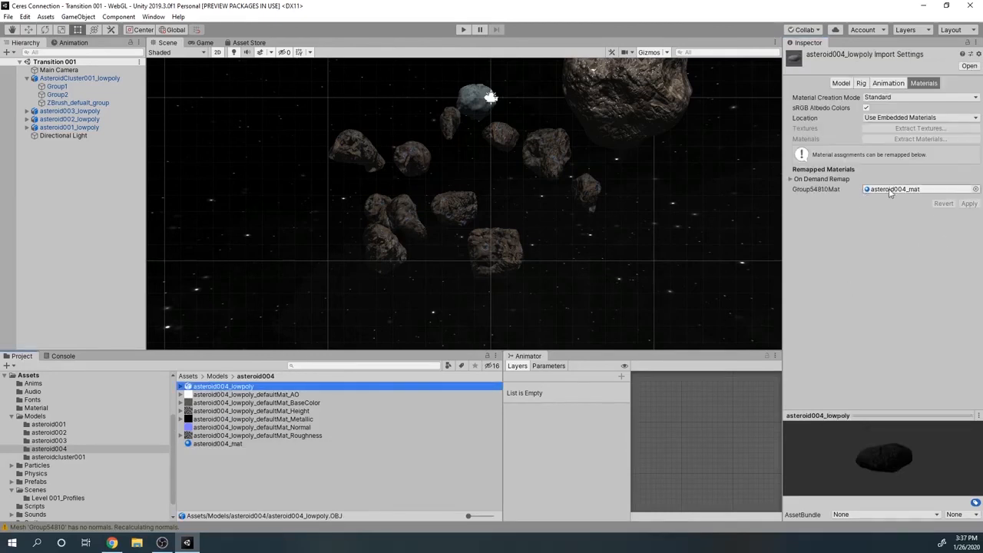
click(182, 387)
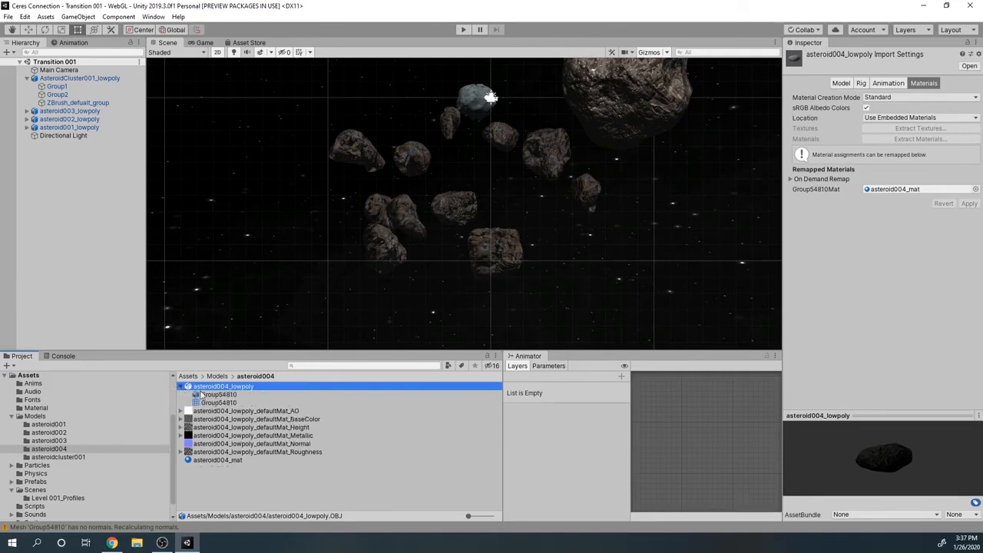
click(181, 386)
drag(200, 388, 293, 244)
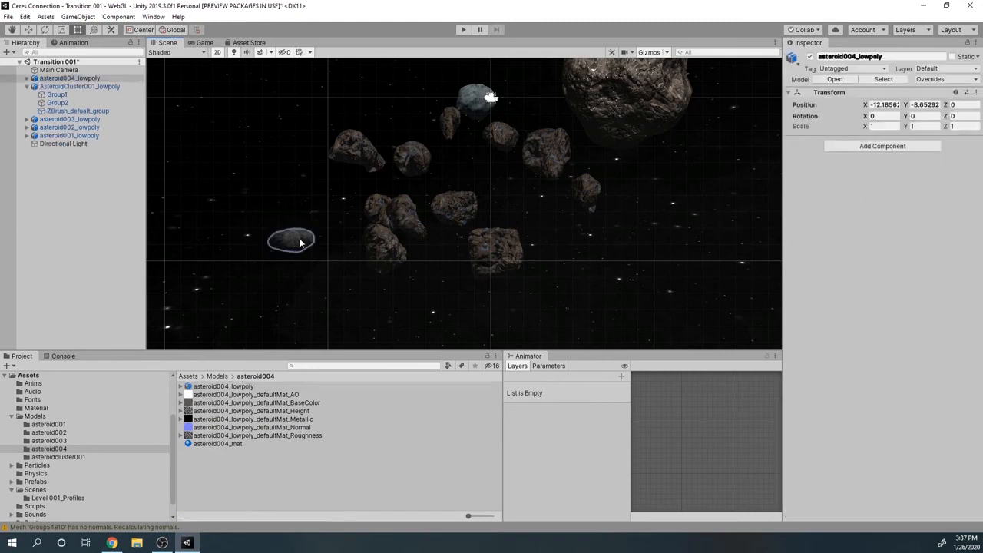
Switch the scene view from 2D to 3D and move asteroid004_lowpoly along the Z axis to about 19.15
scroll(307, 235, down, 5)
scroll(307, 228, down, 4)
middle_drag(417, 278, 529, 270)
scroll(453, 240, down, 3)
mouse_move(395, 250)
middle_down()
mouse_move(384, 246)
mouse_move(380, 263)
mouse_move(375, 250)
middle_up()
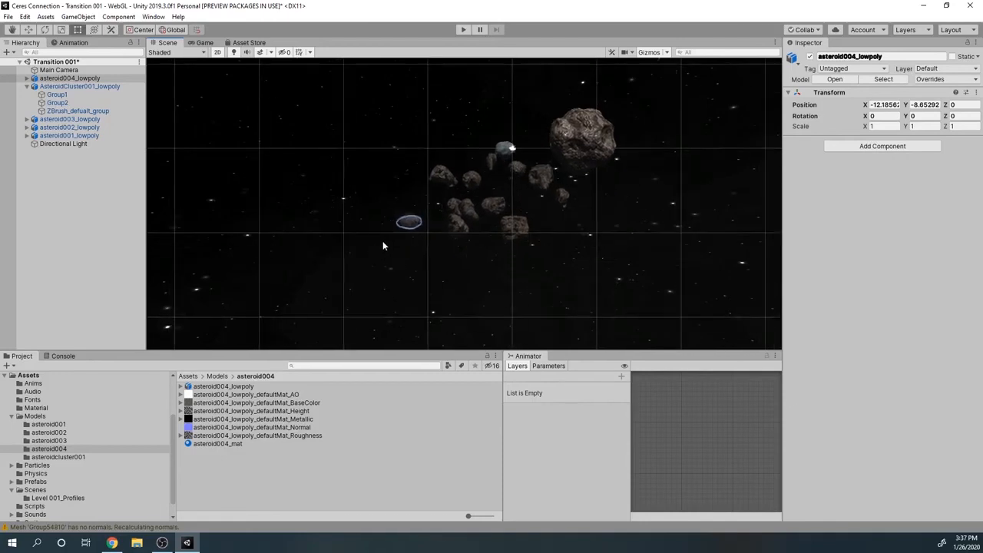
click(218, 52)
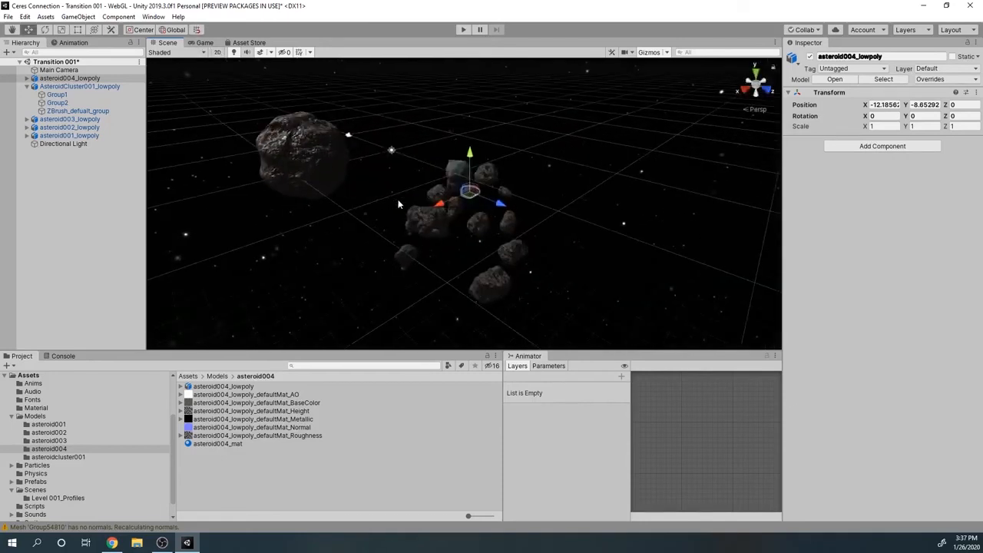
click(590, 222)
click(472, 191)
drag(500, 204, 596, 242)
Set the scale of asteroid004_lowpoly to 10 on all three axes
click(886, 126)
text(10)
key(Tab)
text(10)
key(Tab)
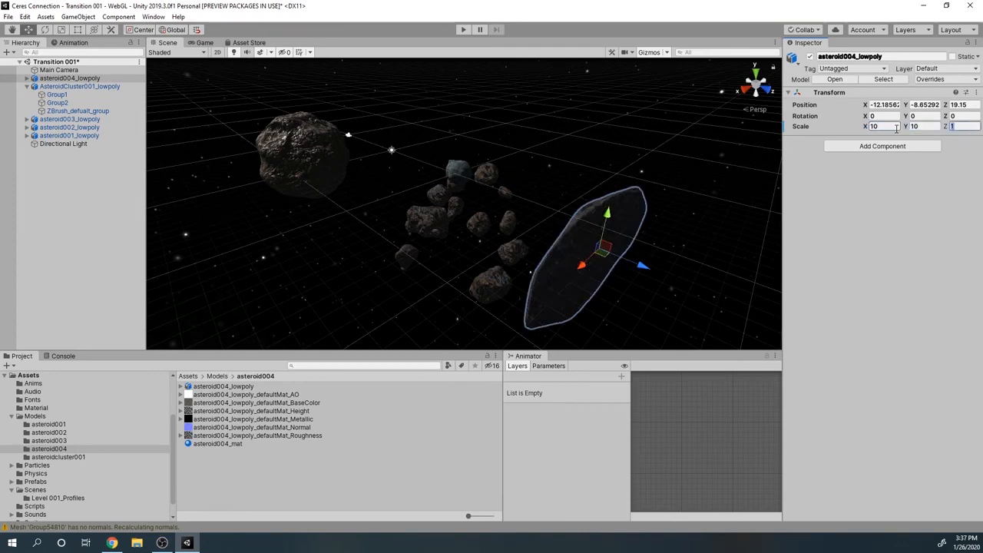
text(10)
Raise asteroid004_lowpoly to about Y 1.49 and shift it across the scene to about X 26
drag(609, 209, 596, 129)
alt+drag(655, 186, 200, 100)
alt+drag(283, 124, 236, 189)
scroll(479, 181, up, 4)
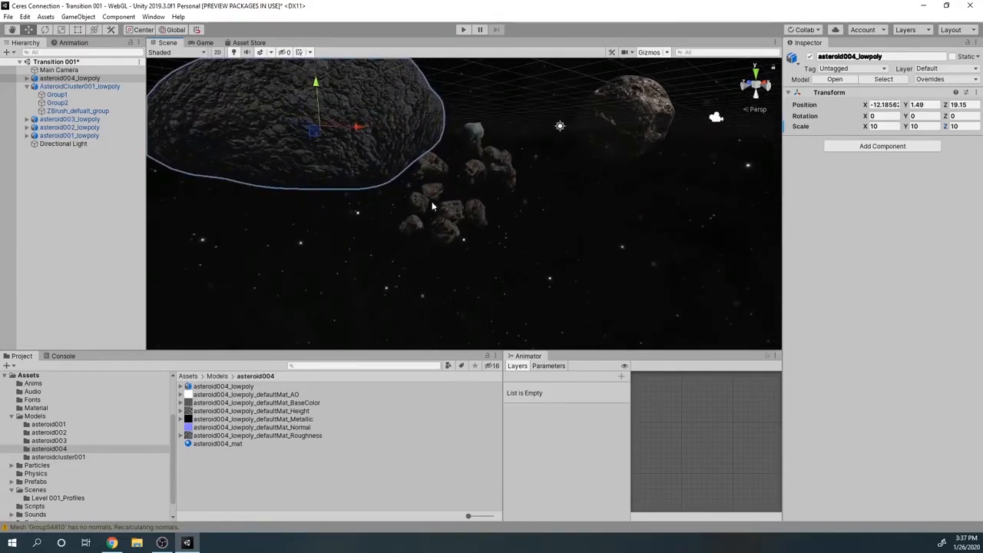
alt+drag(349, 101, 375, 130)
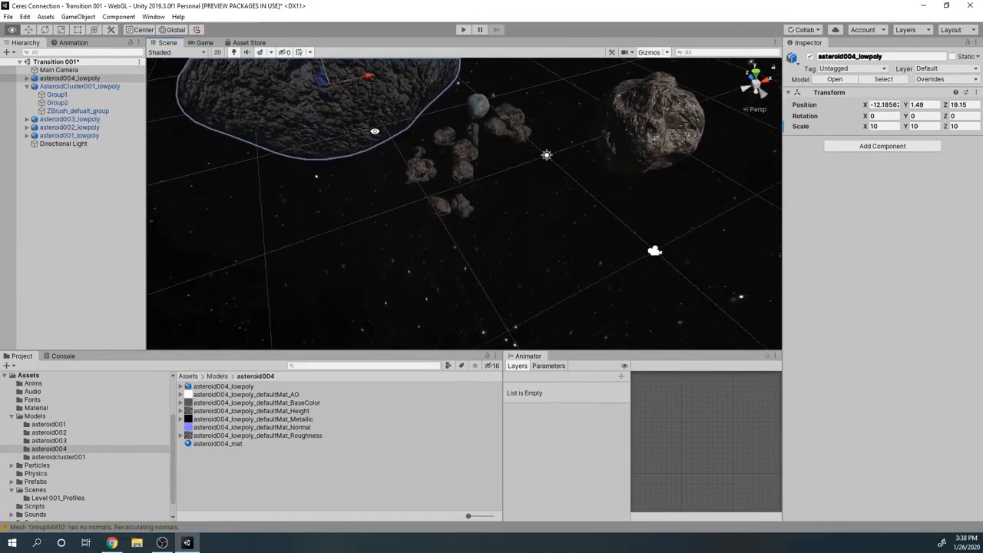
alt+scroll(375, 131, down, 5)
mouse_move(389, 97)
mouse_down()
mouse_move(539, 76)
mouse_move(391, 111)
mouse_up()
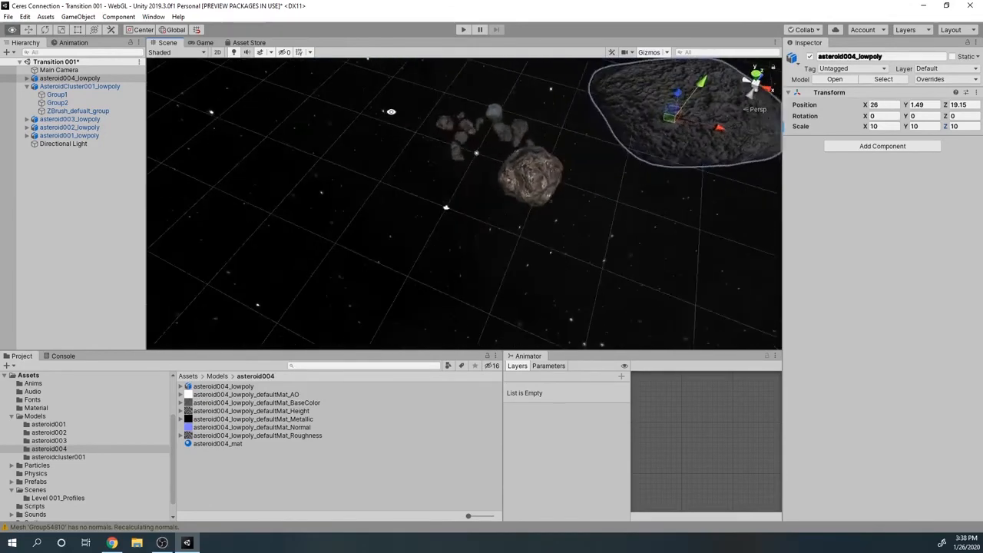
Move asteroid004_lowpoly to about X -8.97, Y 2.84, Z 4.6 and check its framing in the Game view
alt+drag(714, 137, 671, 195)
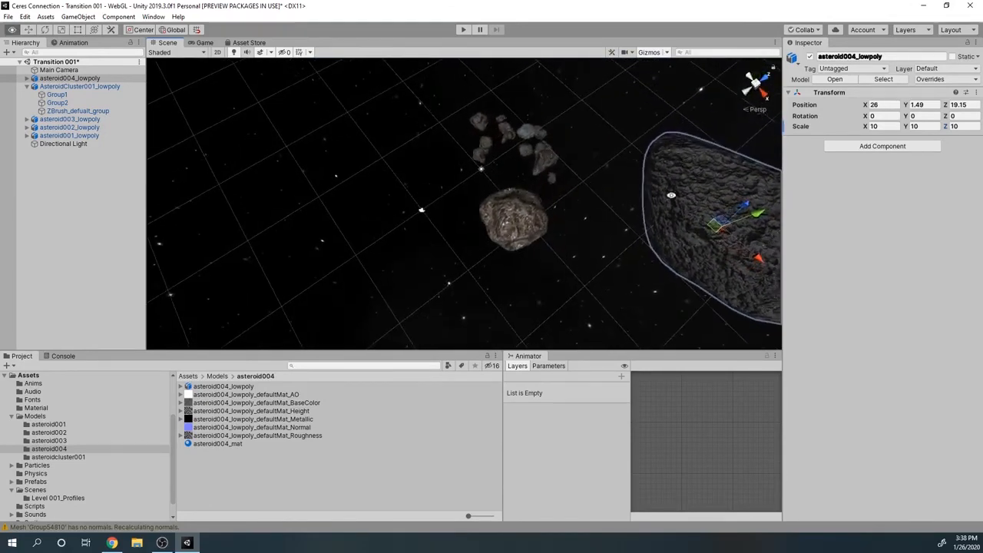
drag(760, 215, 603, 256)
alt+drag(603, 255, 645, 110)
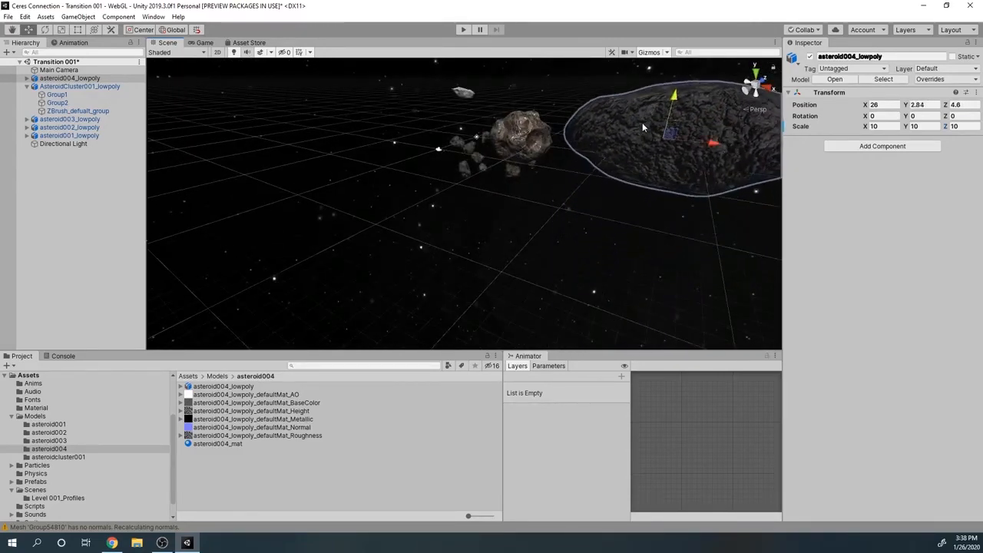
drag(706, 143, 454, 106)
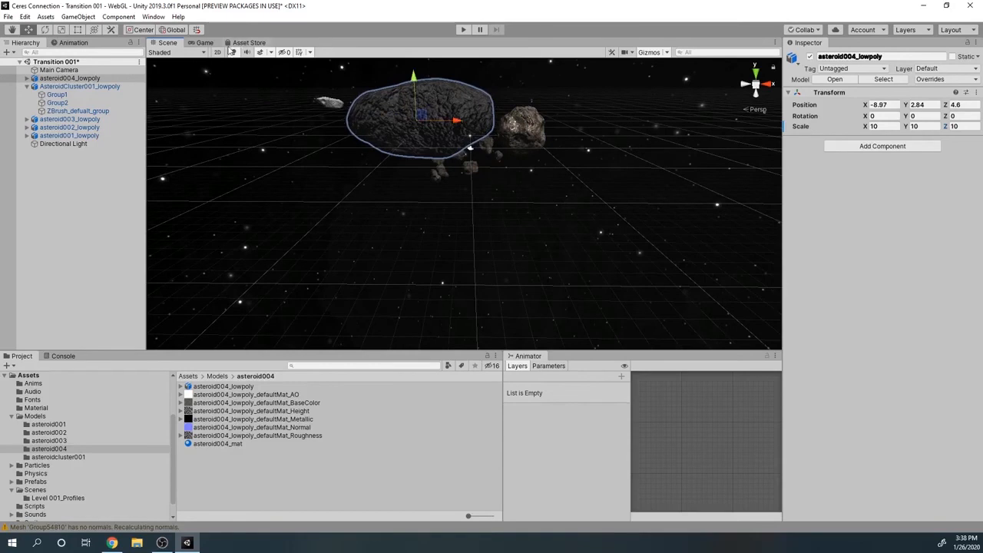
click(201, 43)
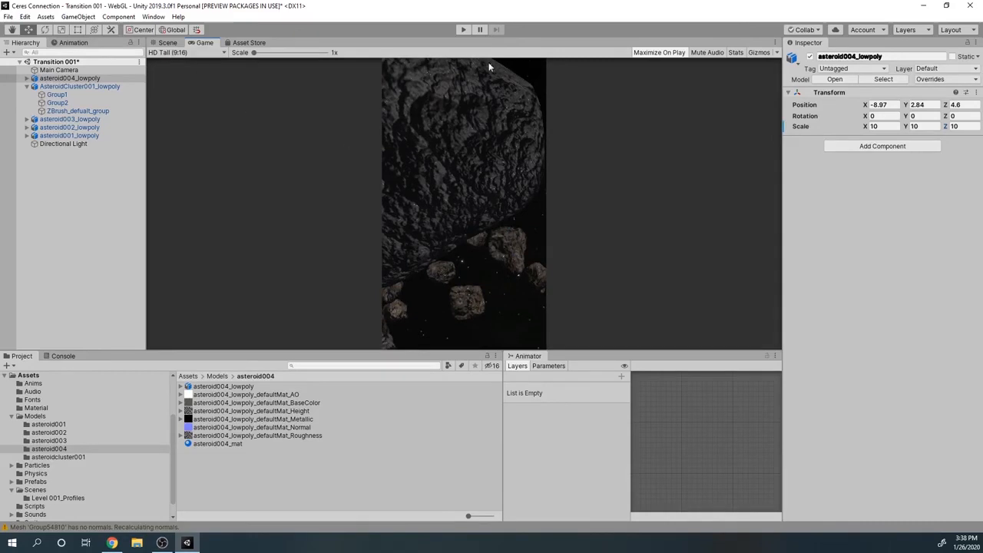
click(167, 43)
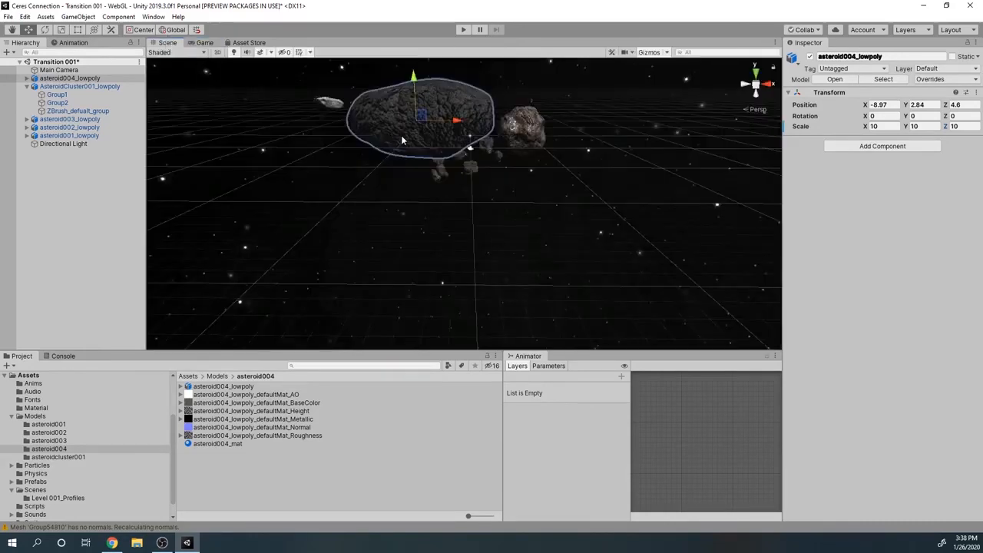
Reduce the scale of asteroid004_lowpoly to 4 on all three axes
click(877, 126)
text(4)
key(Tab)
text(4)
key(Tab)
text(4)
key(Tab)
Reposition asteroid004_lowpoly above the cluster at about X -1.62, Z 6.81 and preview the scene in Play mode
alt+drag(453, 238, 478, 136)
drag(515, 101, 556, 142)
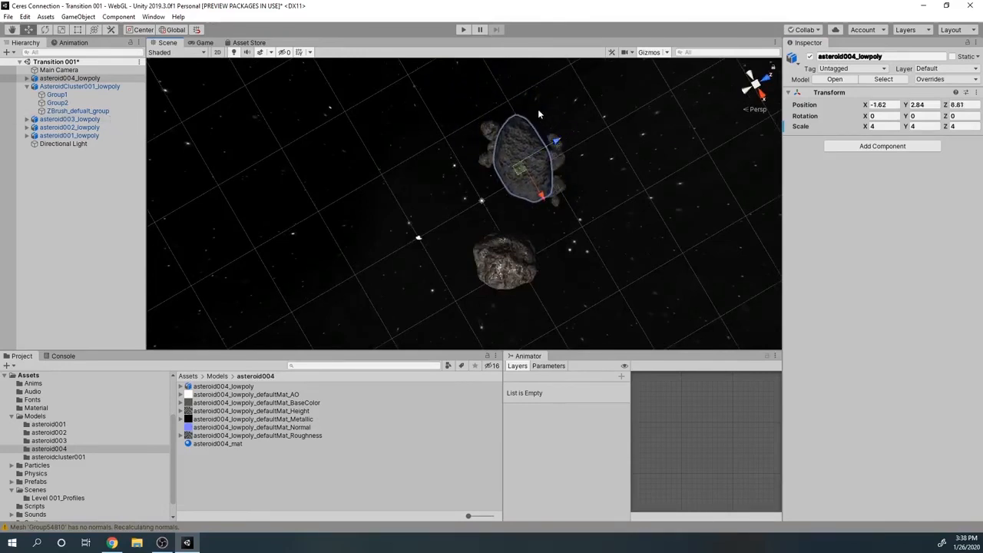
click(464, 30)
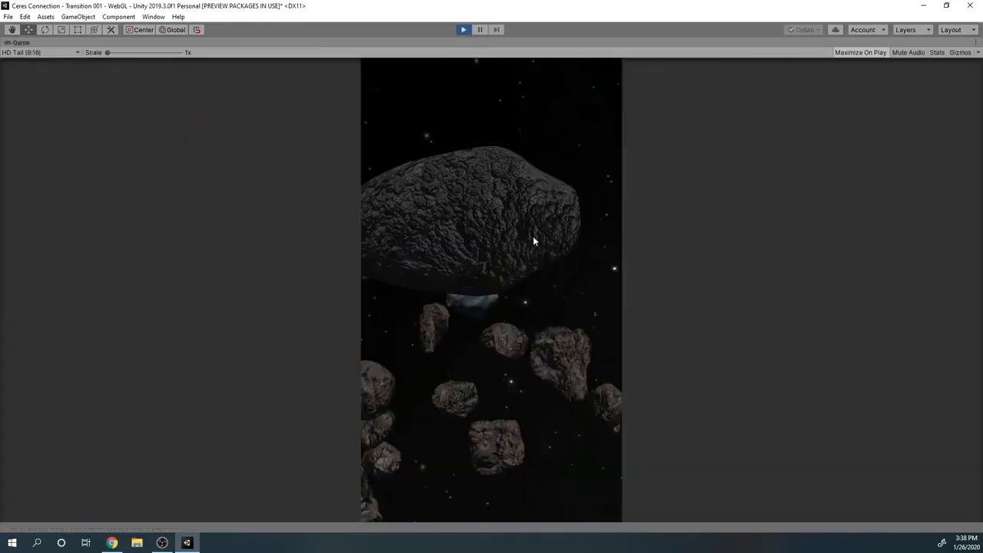
key(alt)
key(alt)
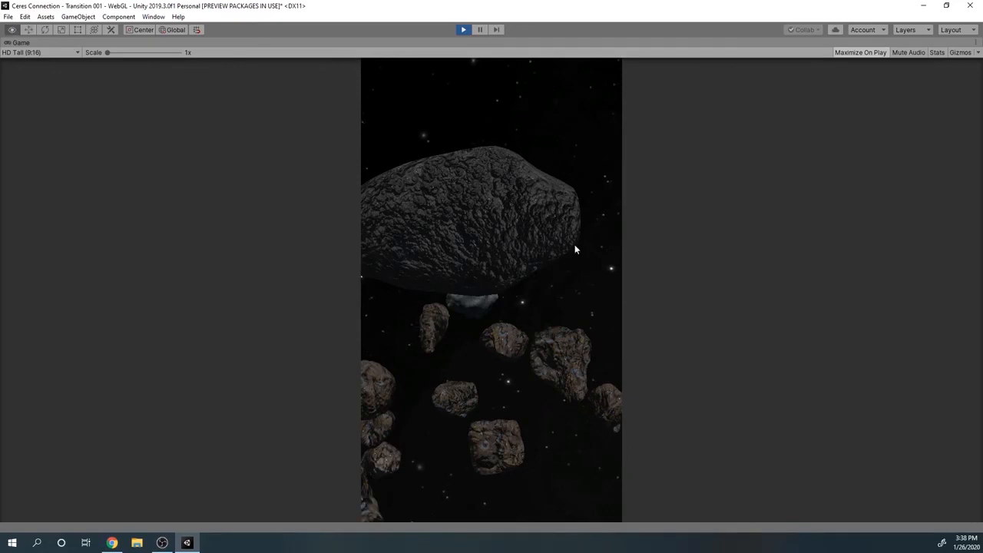
click(464, 31)
Examine the surface texture of asteroid004_lowpoly up close from several angles in the scene view
scroll(570, 206, up, 3)
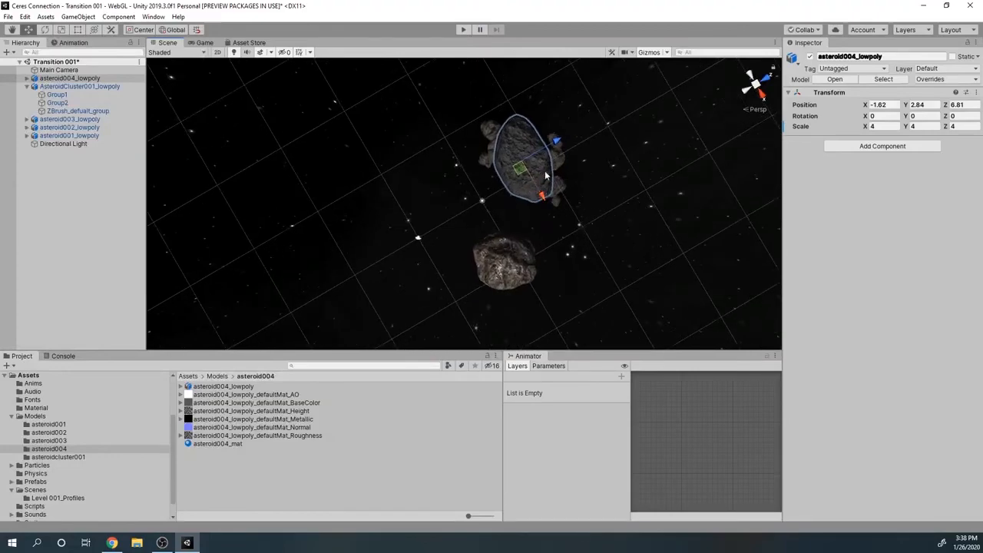
scroll(545, 174, up, 10)
scroll(560, 146, down, 4)
middle_drag(582, 119, 520, 144)
key(alt)
alt+drag(520, 144, 472, 142)
scroll(507, 176, up, 6)
alt+drag(507, 174, 694, 464)
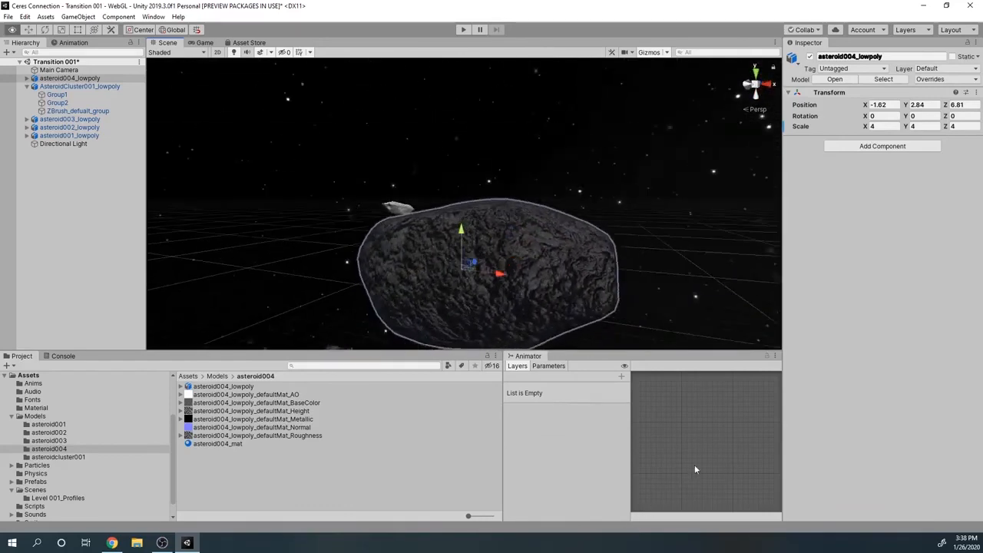
alt+drag(546, 283, 682, 356)
scroll(525, 249, down, 7)
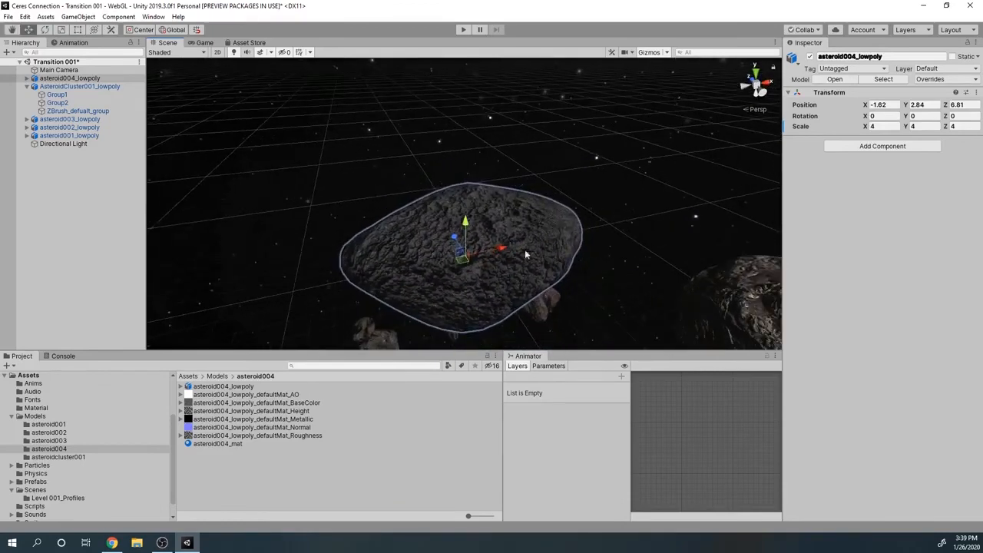
Move asteroid004_lowpoly along the Z axis, away from the asteroid cluster, to about Z 20.1
scroll(604, 329, down, 4)
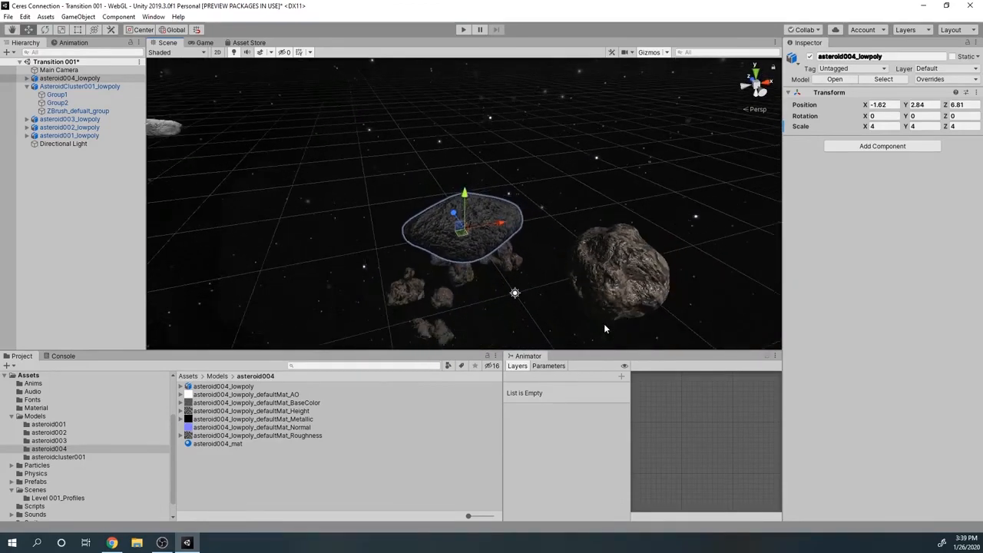
scroll(476, 240, down, 2)
drag(456, 213, 419, 160)
scroll(432, 261, down, 1)
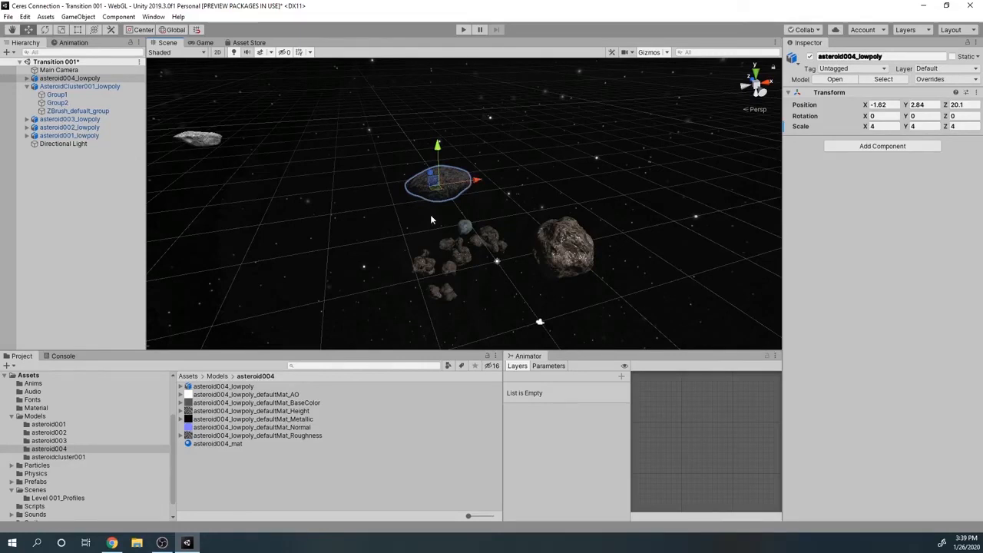
scroll(437, 195, up, 5)
scroll(438, 196, up, 3)
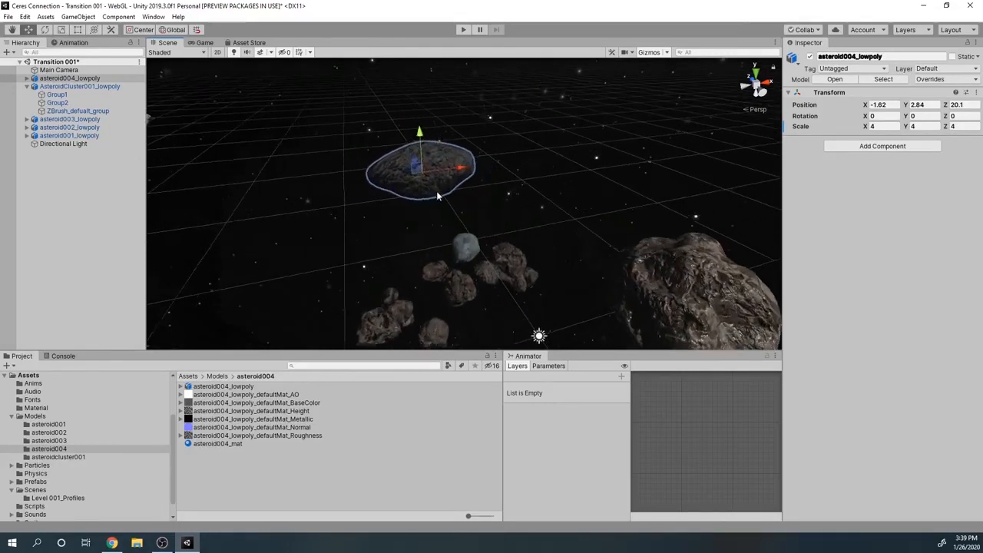
Select AsteroidCluster001_lowpoly and compare its look and spacing with asteroid004_lowpoly at near and far viewing distances
click(467, 285)
scroll(405, 312, down, 2)
scroll(405, 313, down, 5)
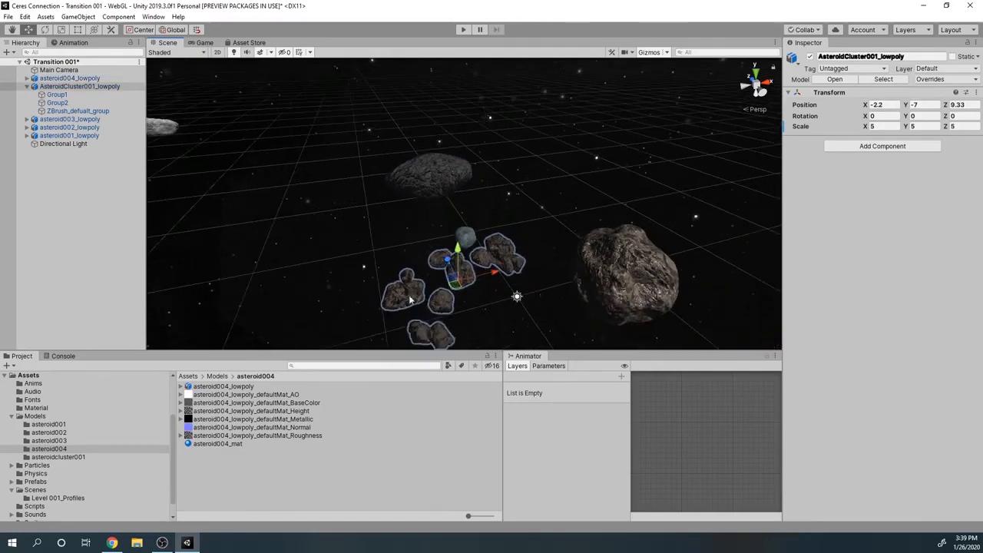
scroll(432, 279, down, 5)
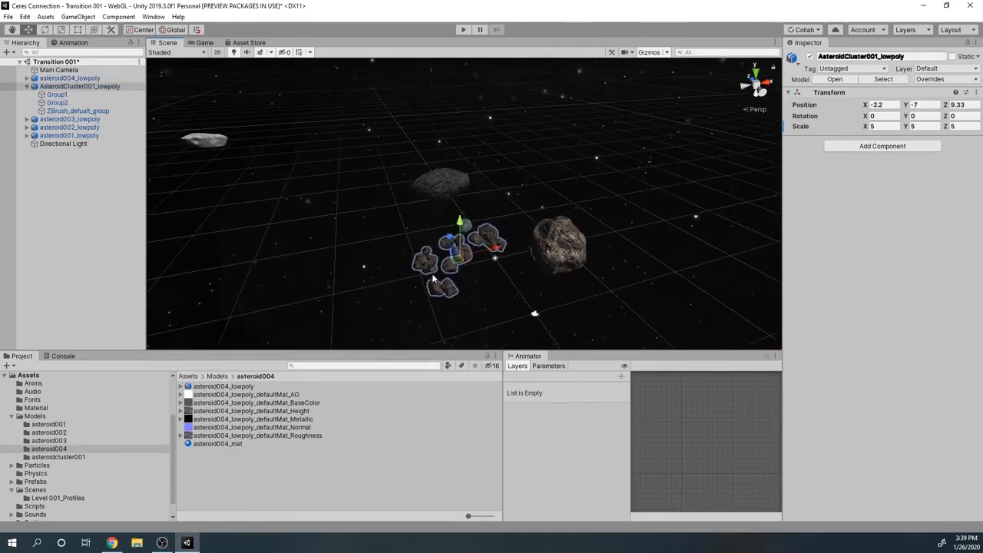
scroll(432, 279, up, 2)
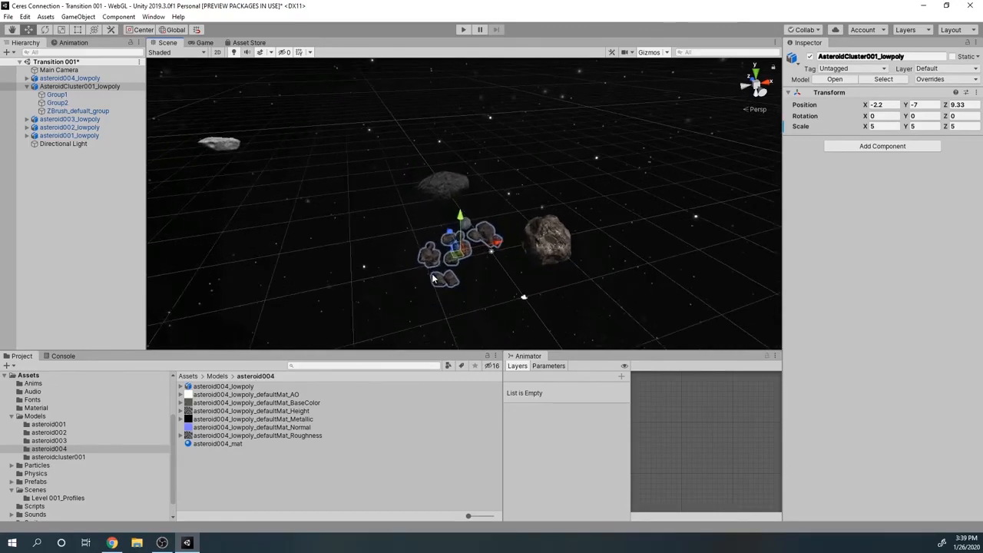
scroll(432, 279, up, 4)
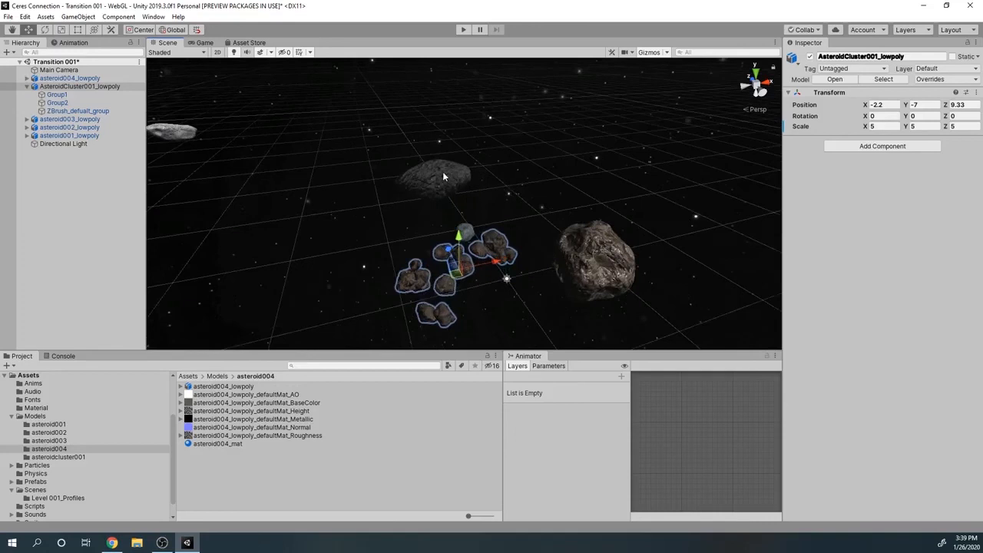
scroll(443, 171, up, 3)
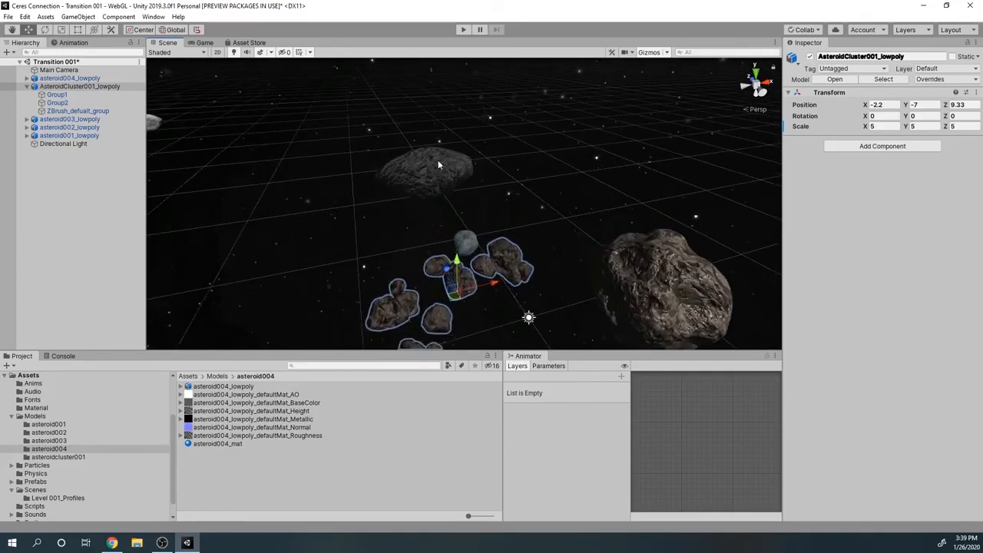
scroll(445, 169, up, 2)
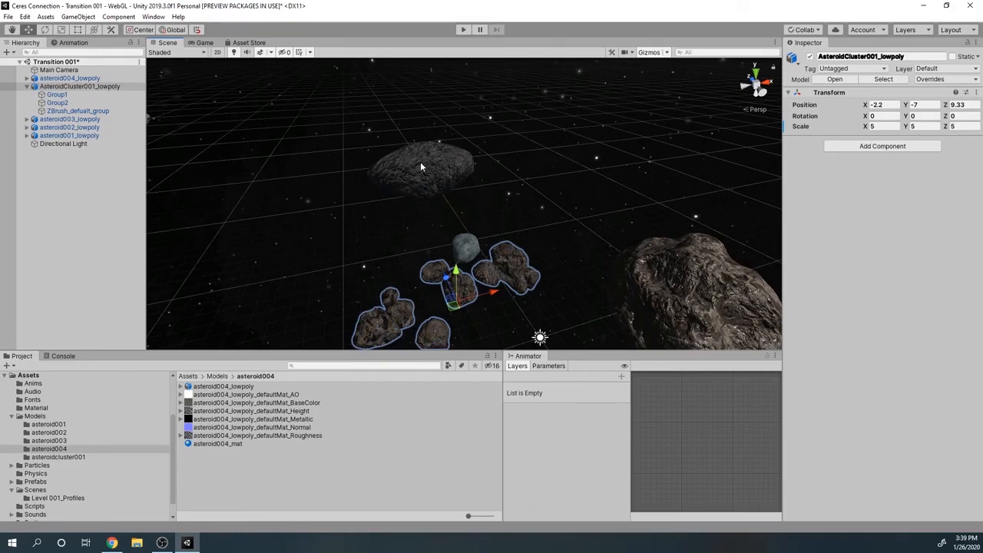
scroll(415, 167, up, 4)
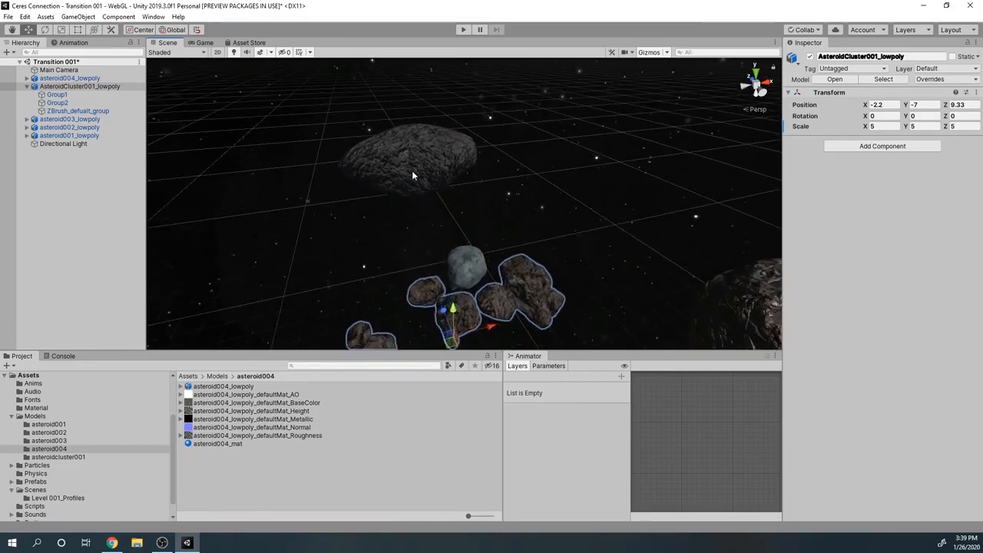
Select asteroid004_lowpoly and move it along the Z axis to about Z 15.78
click(414, 171)
drag(397, 159, 501, 281)
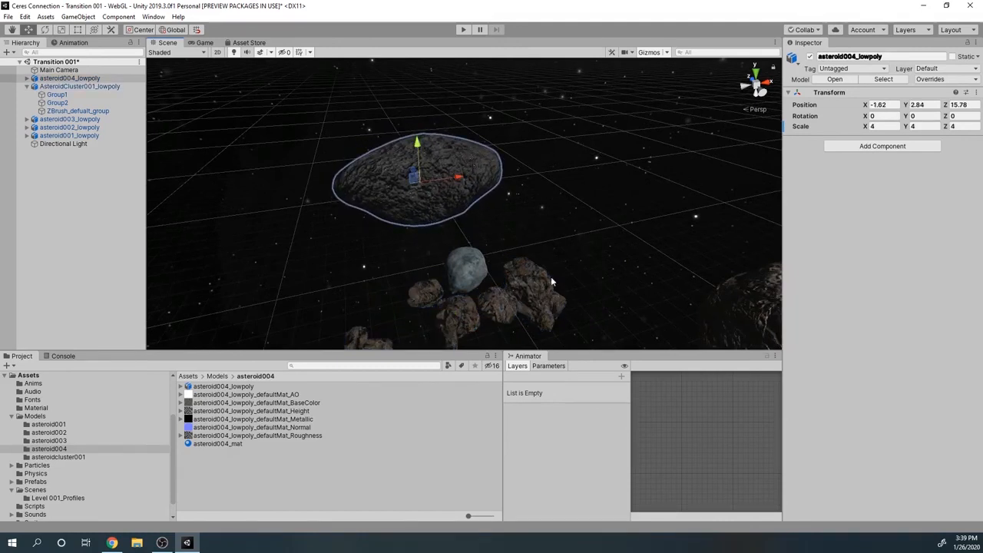
scroll(502, 315, up, 3)
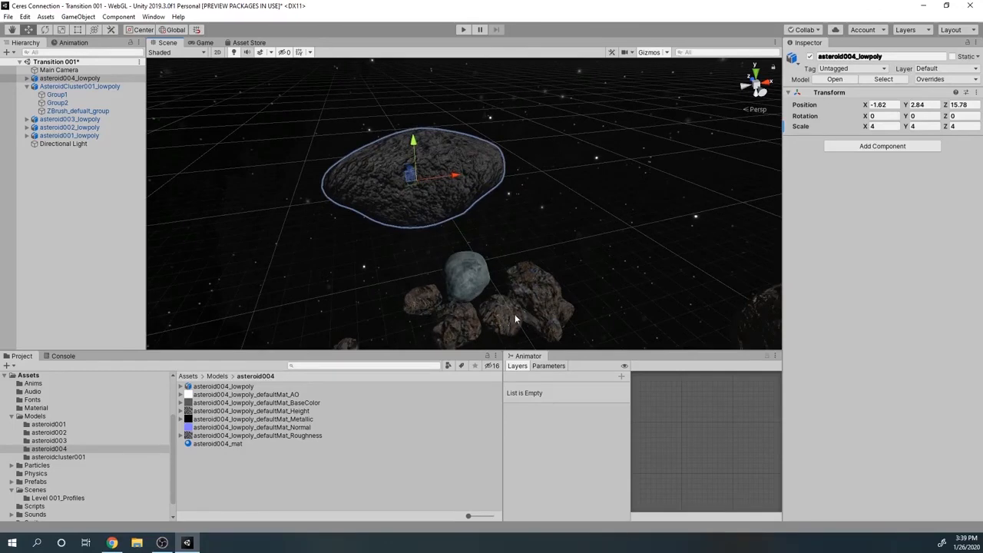
Examine the placement and surface of asteroid004_lowpoly relative to the cluster and the neighbouring asteroids at different distances
scroll(553, 301, down, 5)
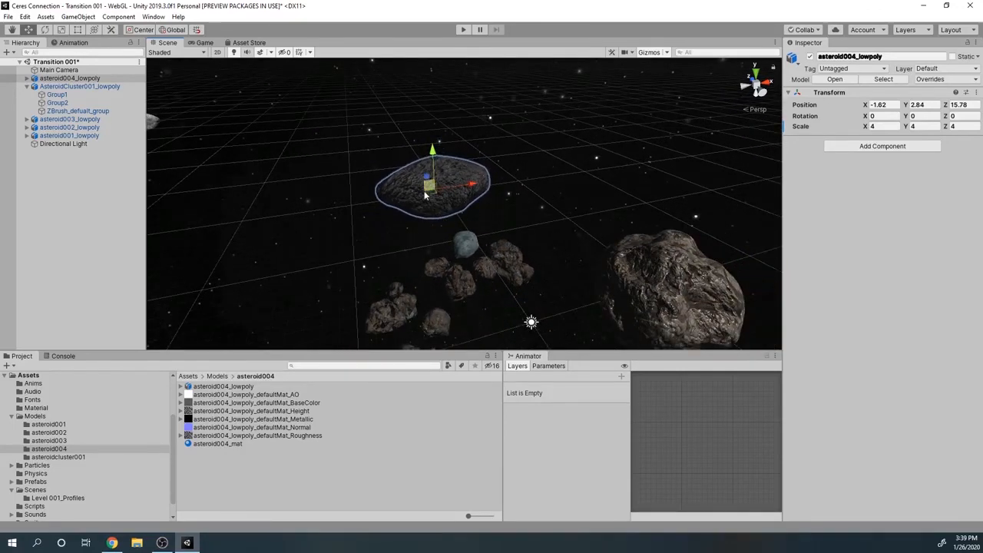
scroll(407, 197, down, 1)
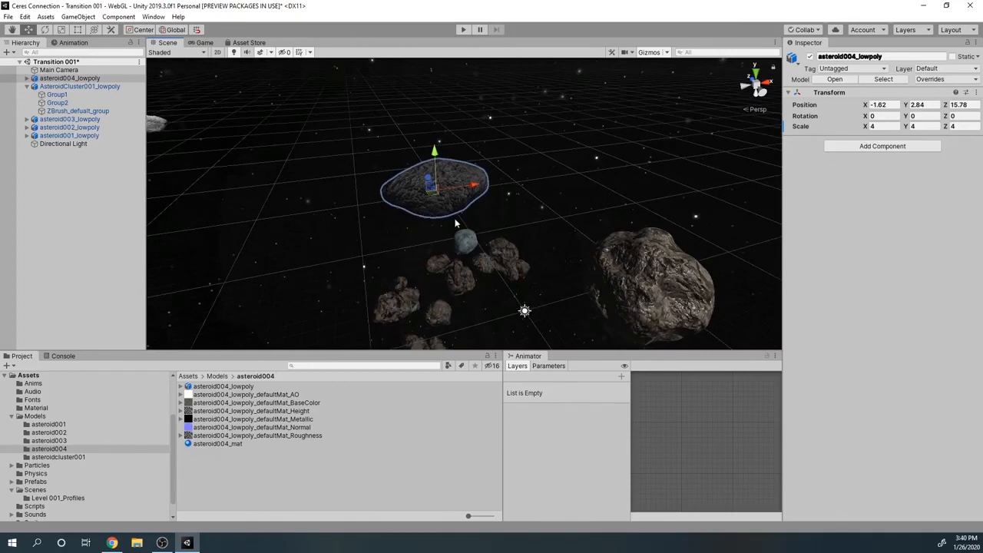
scroll(455, 219, up, 3)
scroll(456, 219, up, 4)
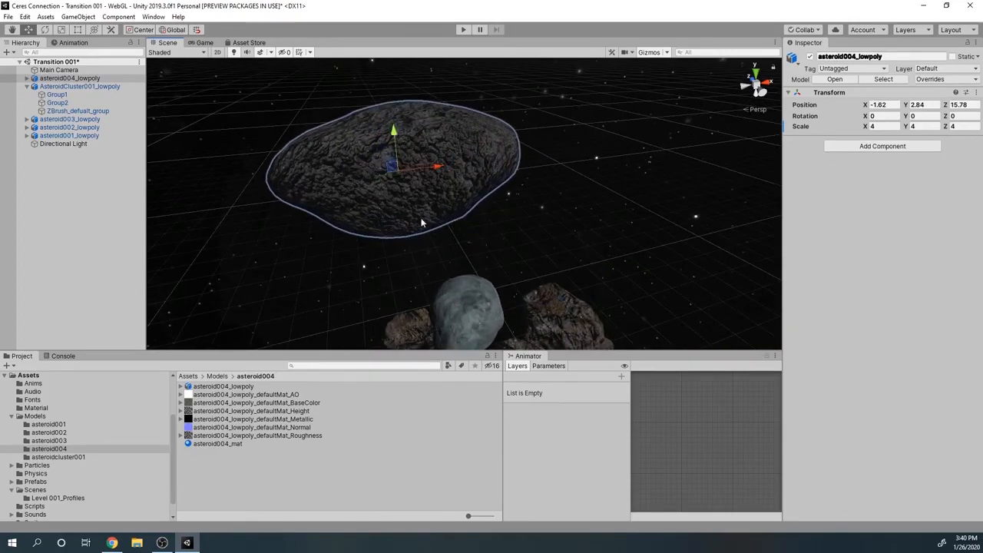
scroll(548, 226, down, 2)
scroll(549, 229, down, 5)
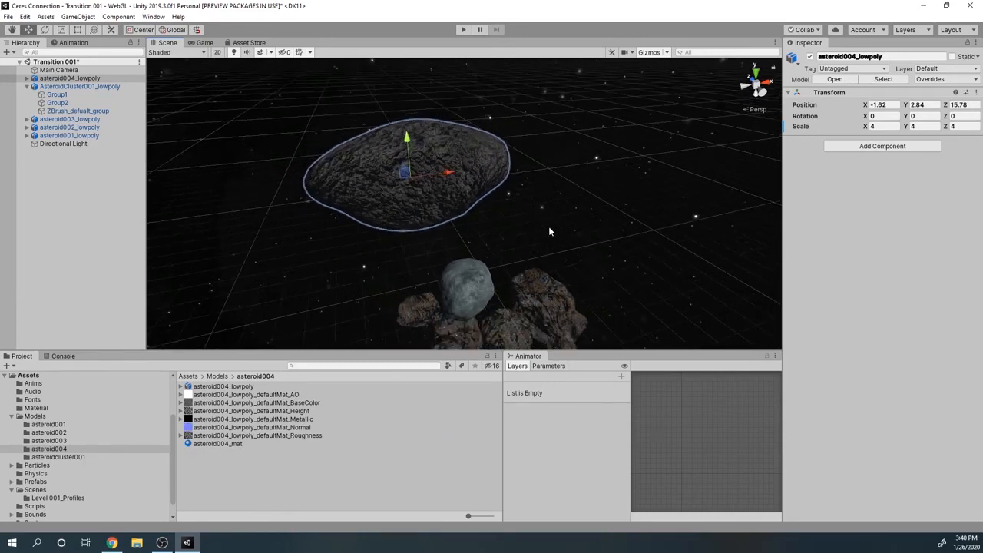
scroll(548, 231, down, 3)
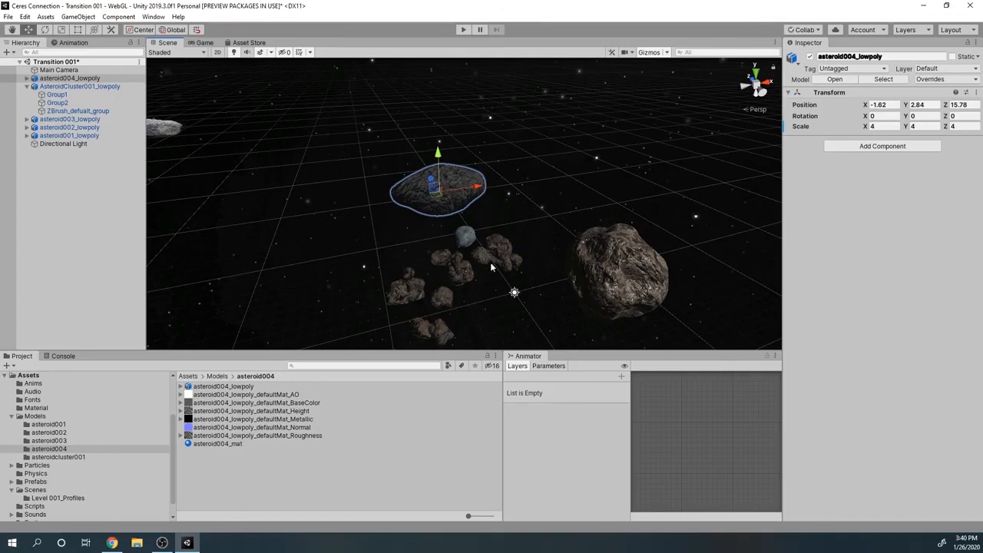
scroll(445, 292, up, 2)
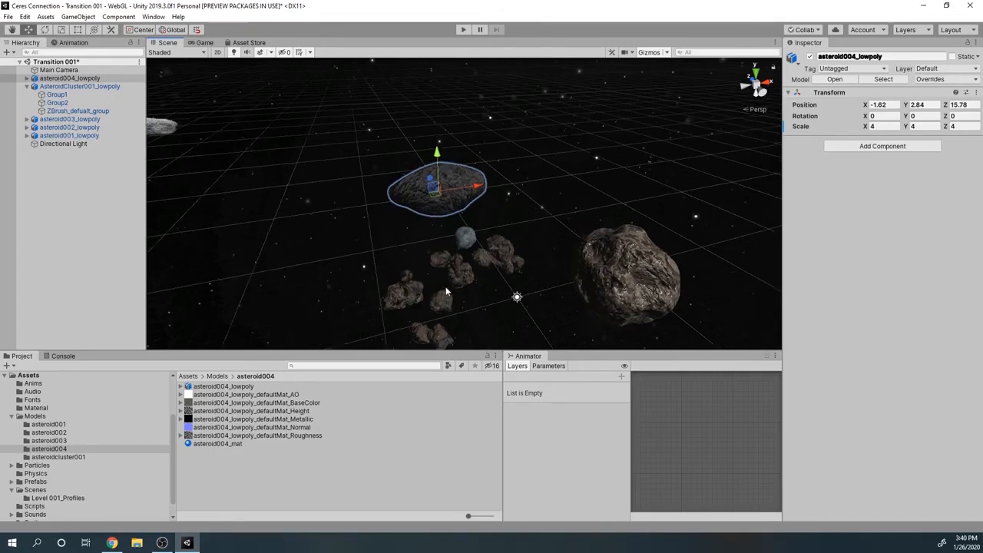